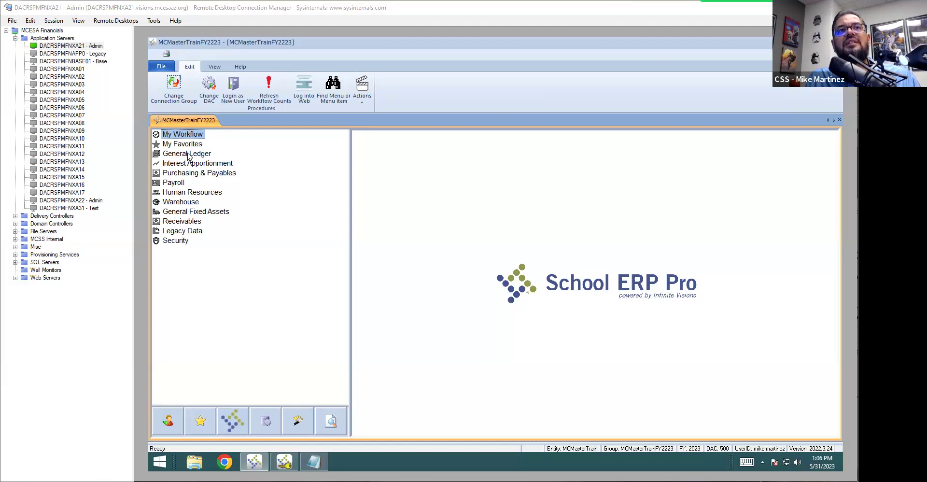
# Step: Open Process Fiscal Year Rollover from the Year End Processing utilities of the General Ledger
pyautogui.click(187, 155)
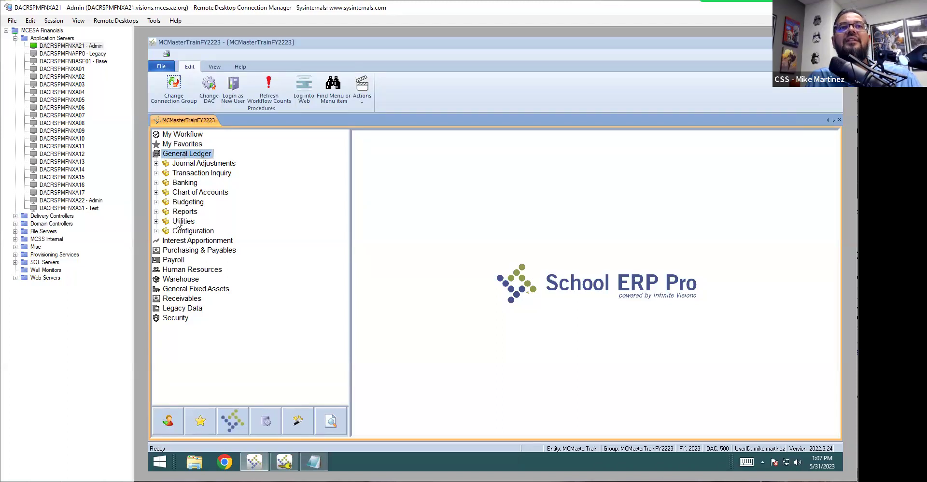
pyautogui.click(157, 221)
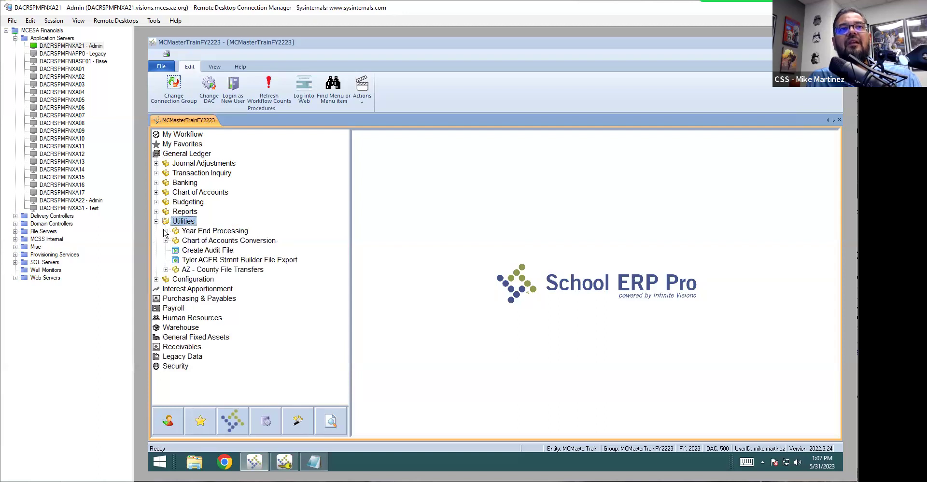
pyautogui.click(167, 231)
pyautogui.click(243, 243)
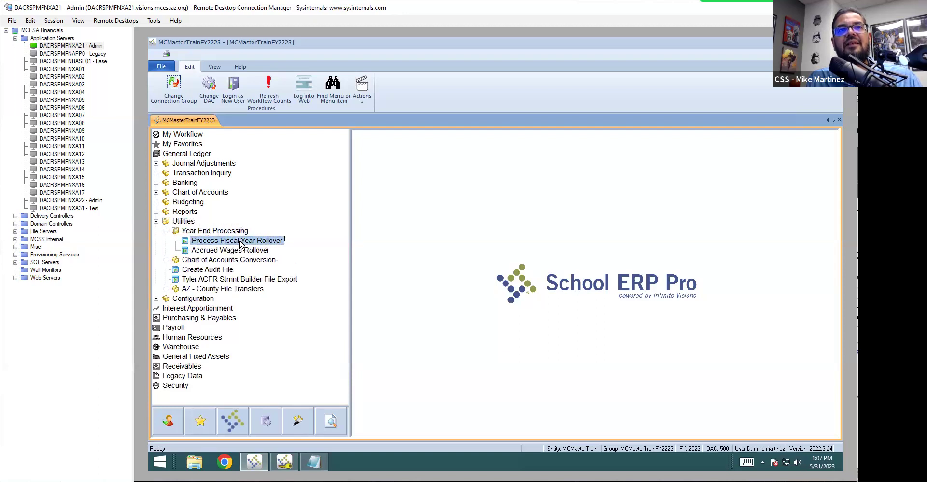
pyautogui.doubleClick(258, 242)
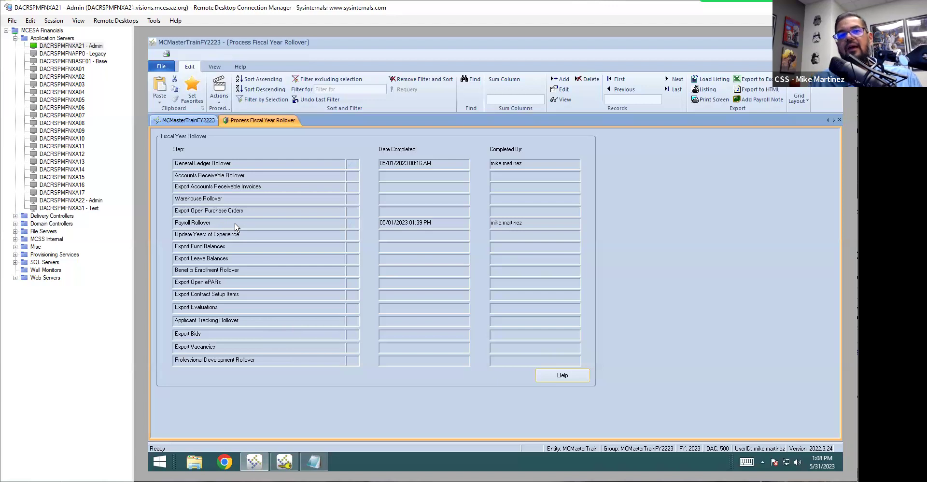
# Step: Start the Payroll Rollover and choose to review the fiscal year rollover settings before proceeding
pyautogui.click(221, 98)
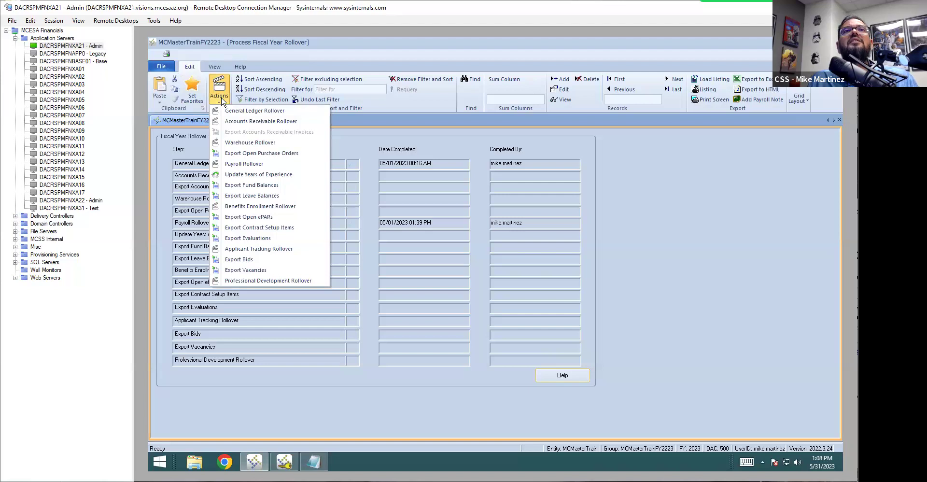
pyautogui.click(263, 167)
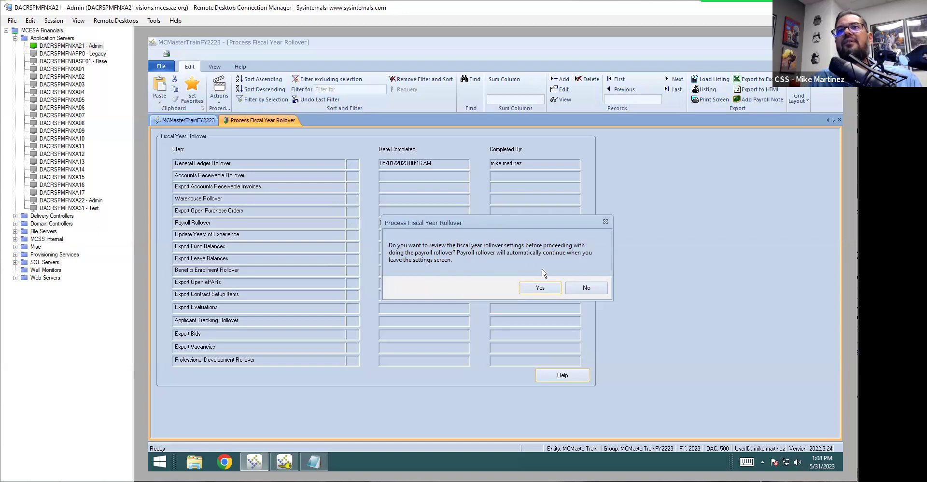
pyautogui.click(552, 290)
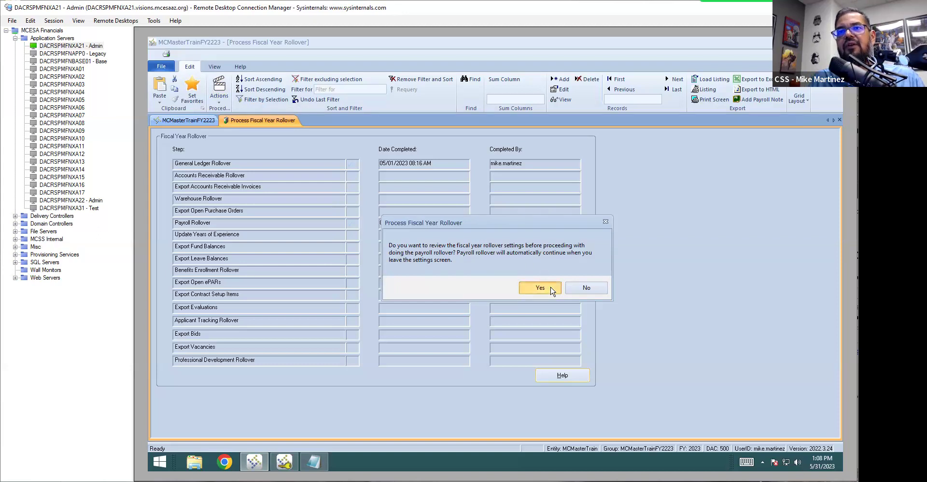
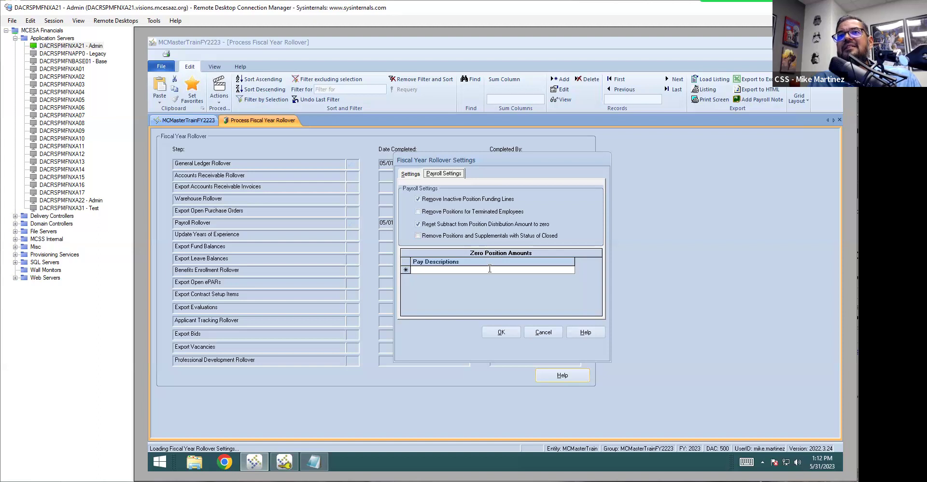
# Step: Add the pay descriptions 301 Base, 301 Performance and 123 Stipend to Zero Position Amounts and accept the payroll rollover settings
pyautogui.click(460, 269)
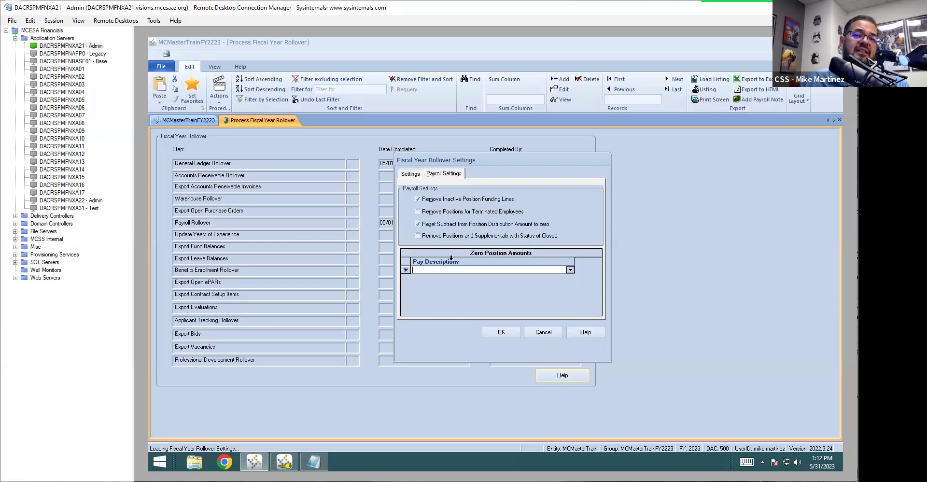
pyautogui.click(571, 270)
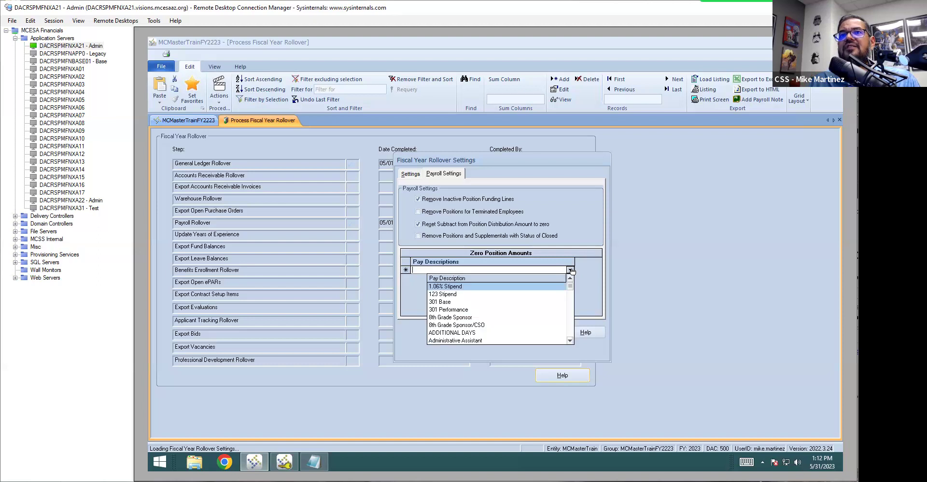
pyautogui.click(433, 302)
pyautogui.click(562, 277)
pyautogui.click(570, 277)
pyautogui.click(444, 317)
pyautogui.click(563, 285)
pyautogui.click(570, 285)
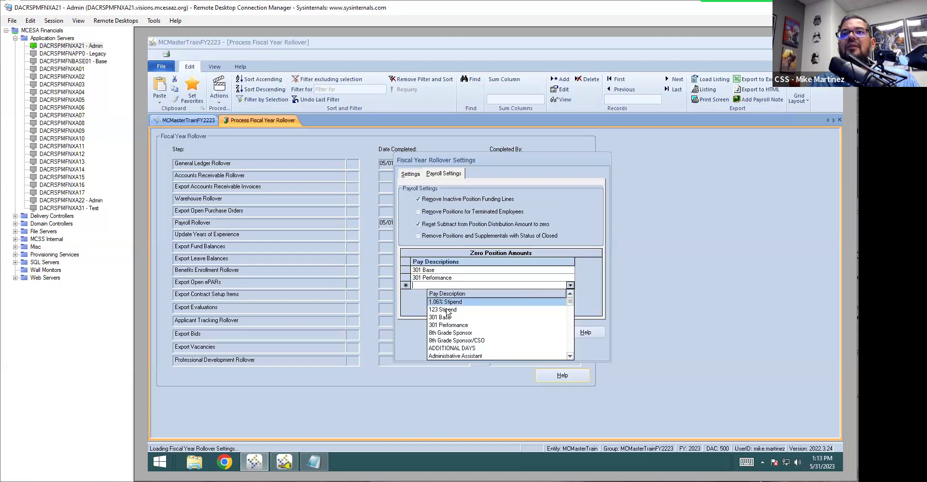
pyautogui.click(488, 303)
pyautogui.click(514, 278)
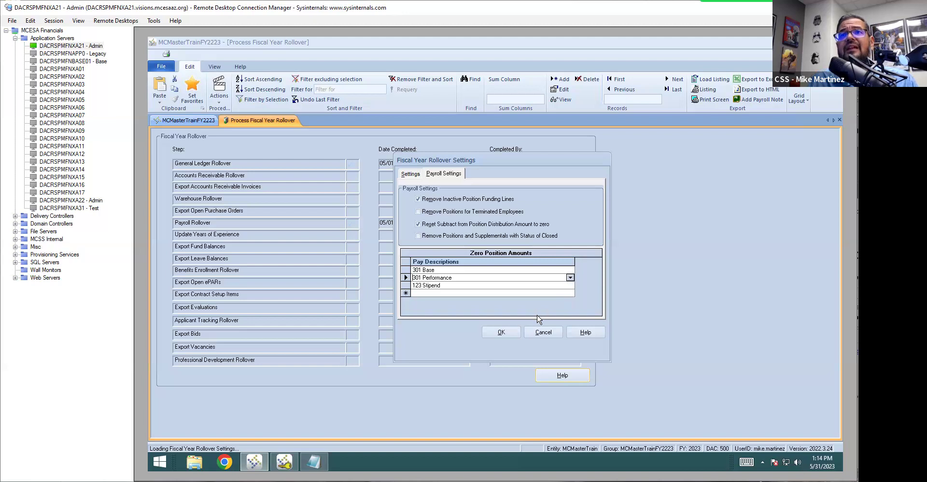
pyautogui.click(506, 336)
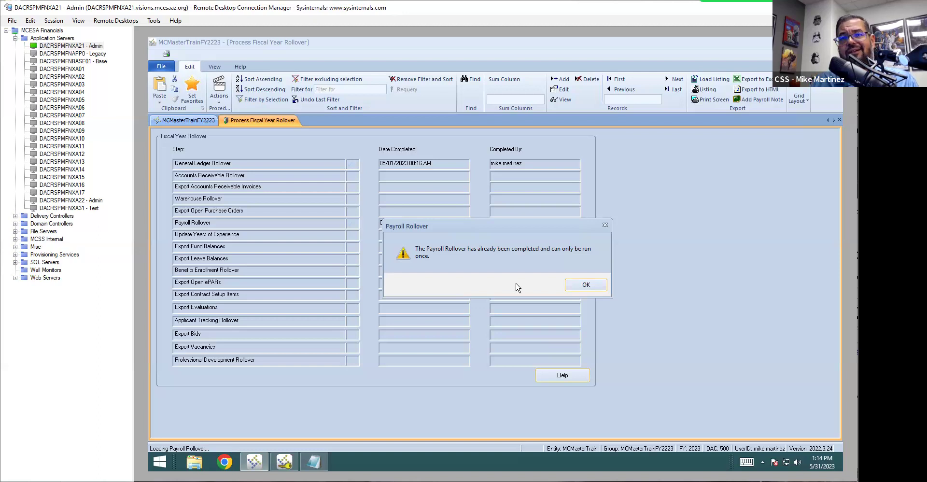
pyautogui.click(585, 286)
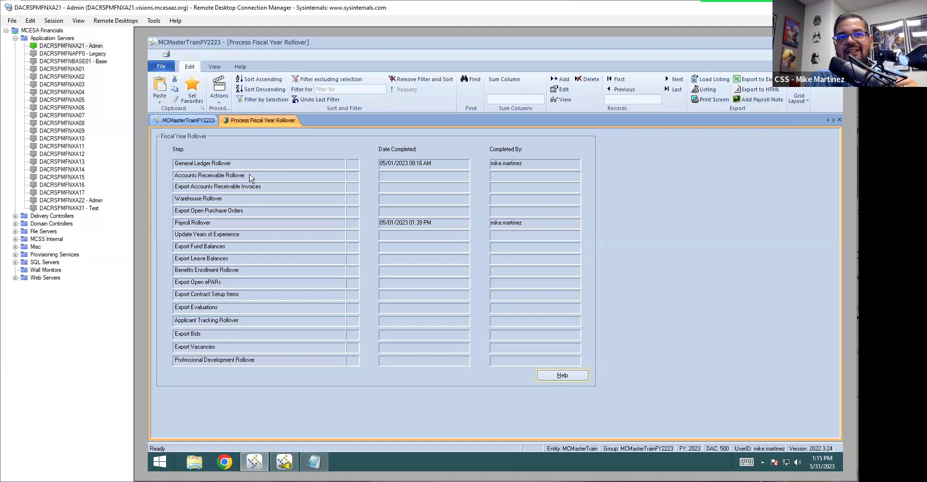
# Step: Close the fiscal year rollover screen and open General Ledger Default Settings from the General Ledger configuration
pyautogui.middleClick(263, 123)
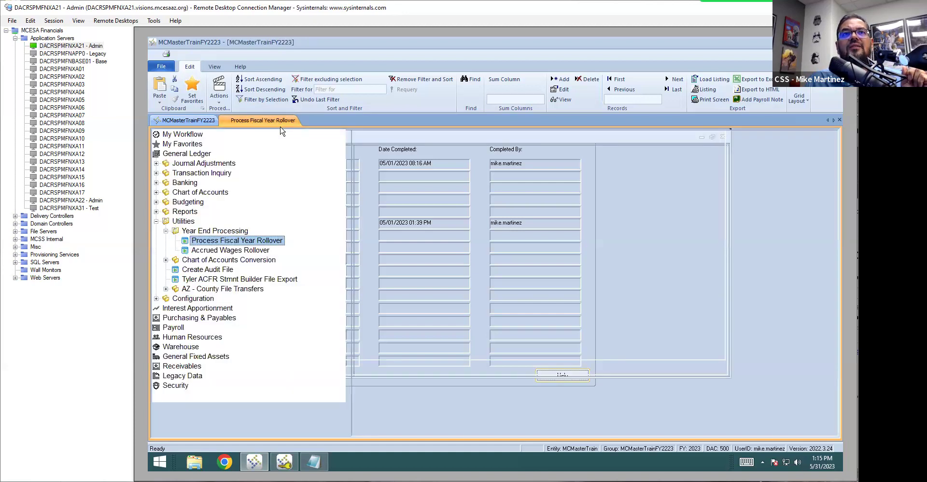
pyautogui.click(156, 221)
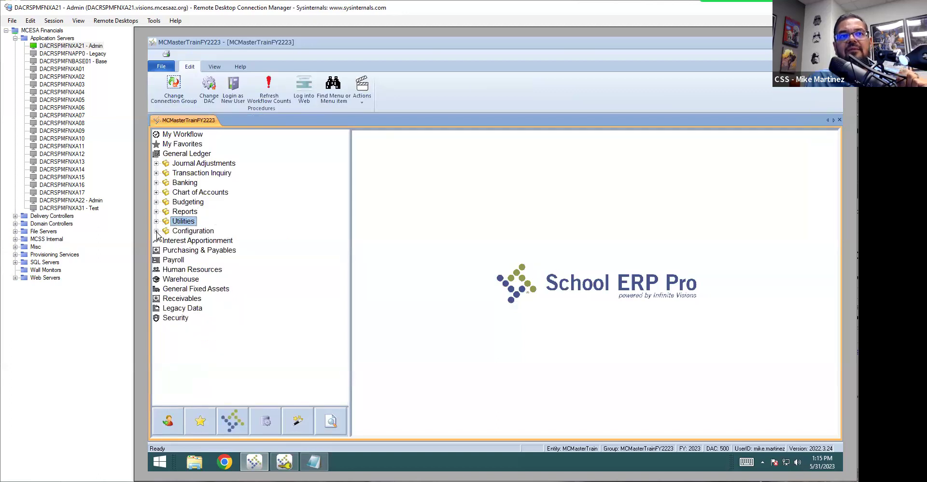
pyautogui.click(156, 231)
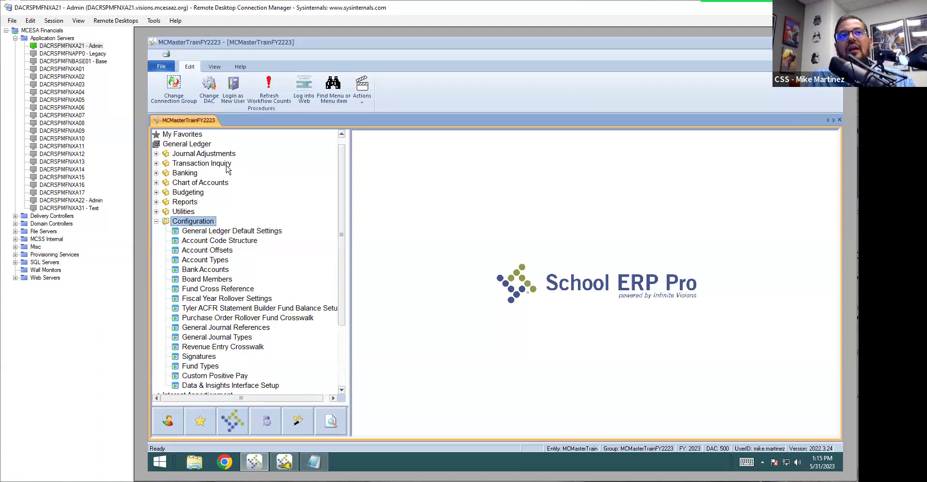
pyautogui.click(195, 145)
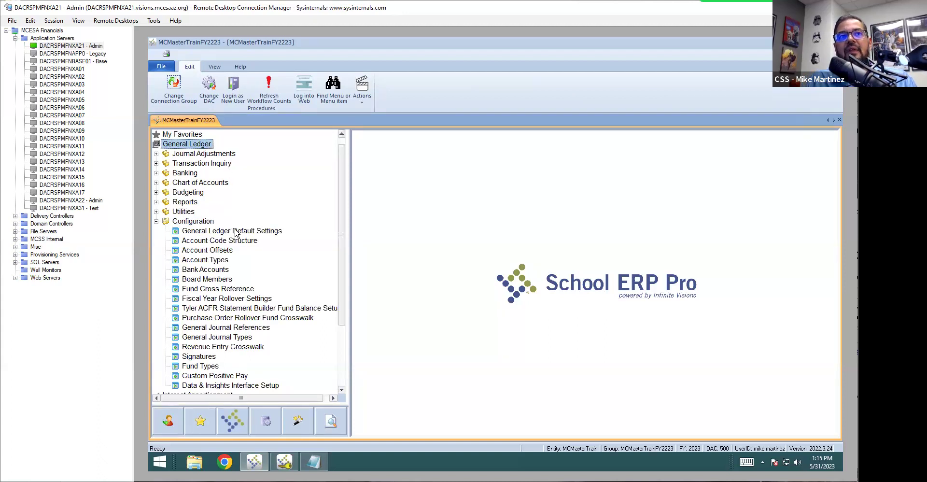
pyautogui.click(202, 222)
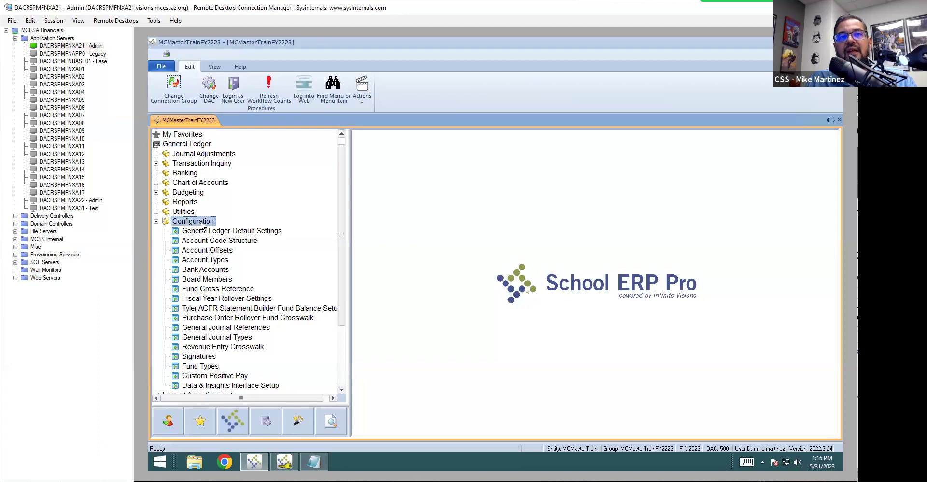
pyautogui.doubleClick(238, 232)
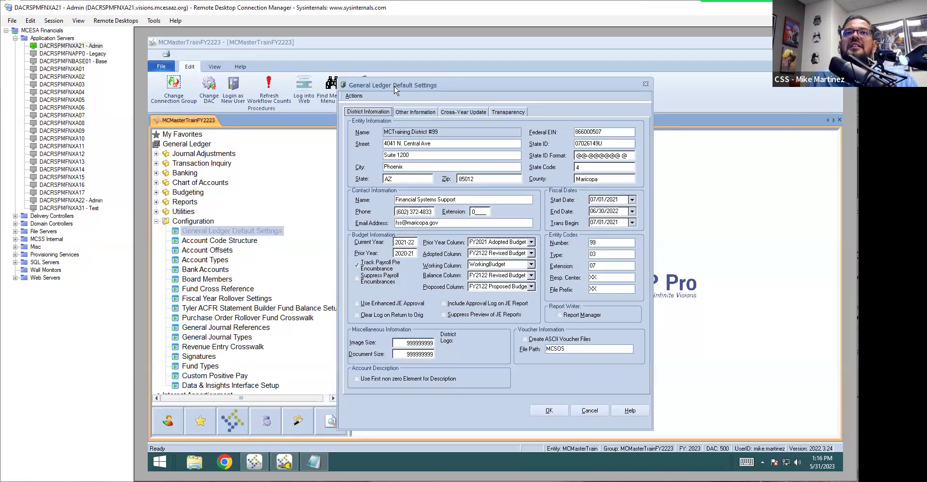
# Step: Set the cross-year update for Certificates, Education and Emergency Contacts to Next Year
pyautogui.click(473, 116)
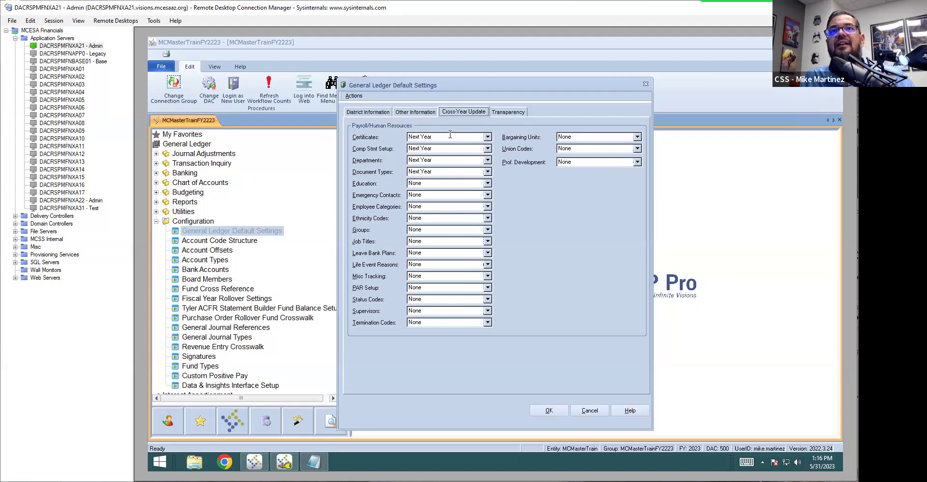
pyautogui.click(488, 138)
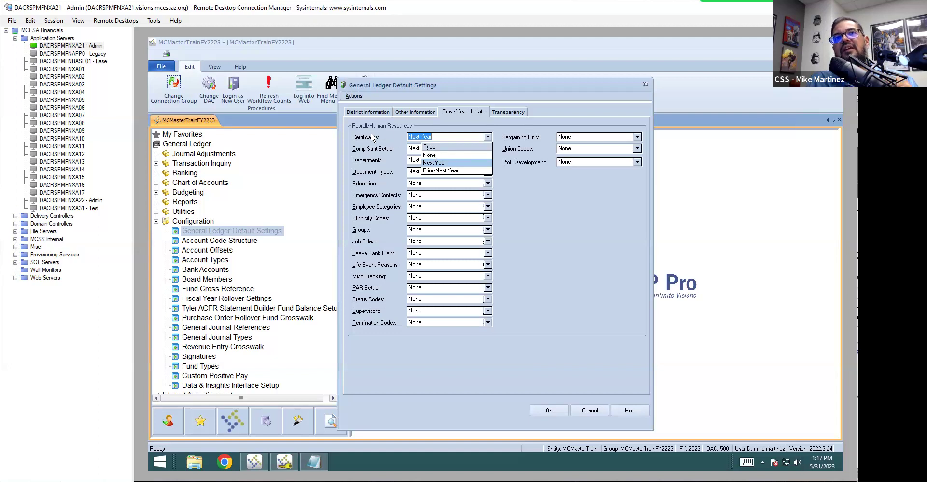
pyautogui.click(449, 162)
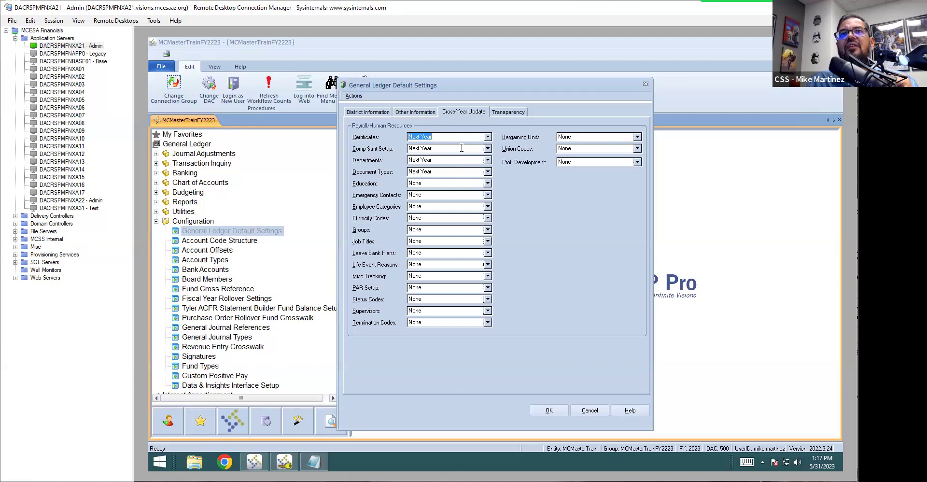
pyautogui.click(488, 183)
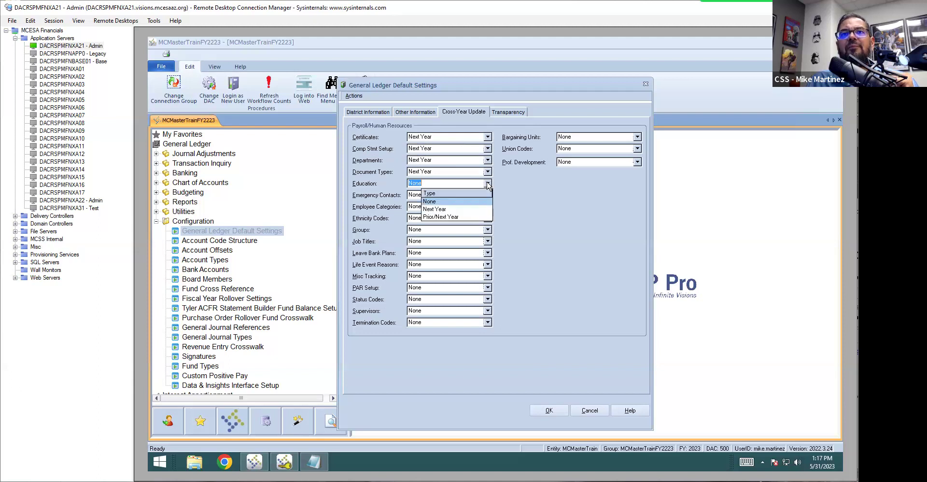
pyautogui.click(441, 209)
pyautogui.click(488, 196)
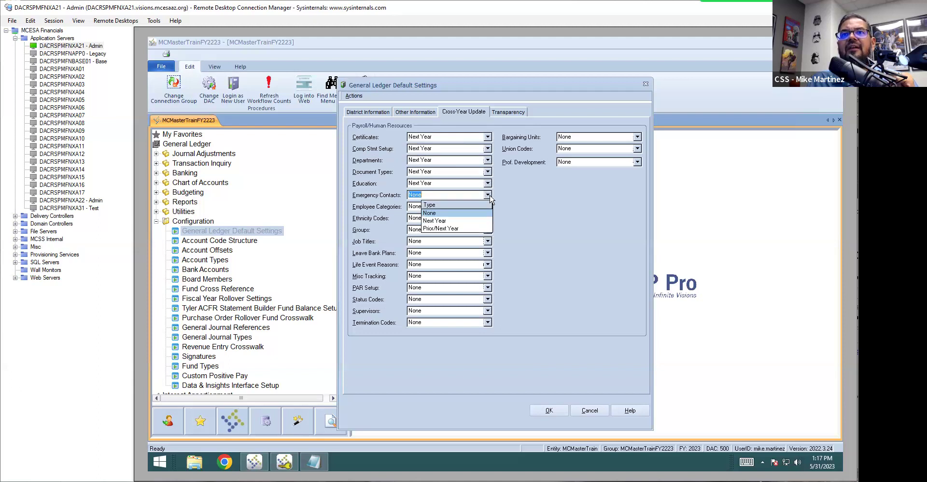
pyautogui.click(435, 220)
# Step: Set the cross-year update for Employee Categories, Ethnicity Codes and Groups to Next Year
pyautogui.click(488, 206)
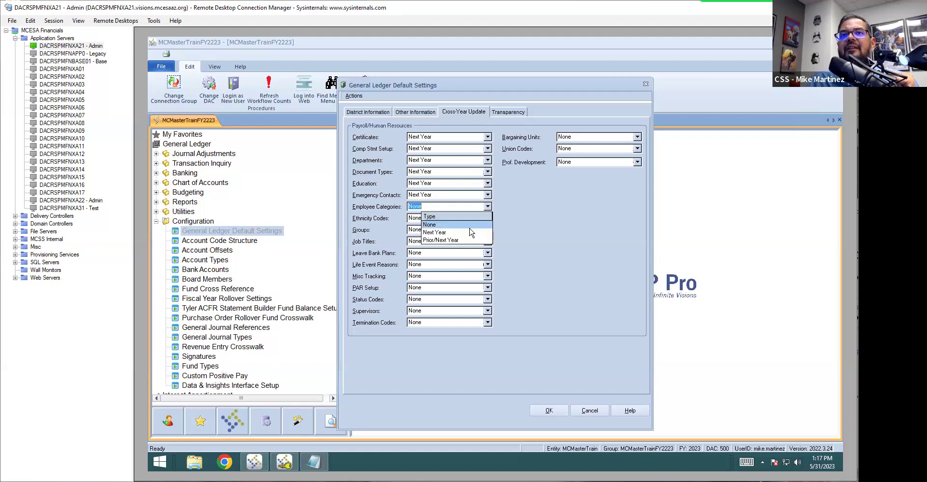
pyautogui.click(469, 232)
pyautogui.click(488, 218)
pyautogui.click(471, 244)
pyautogui.click(488, 231)
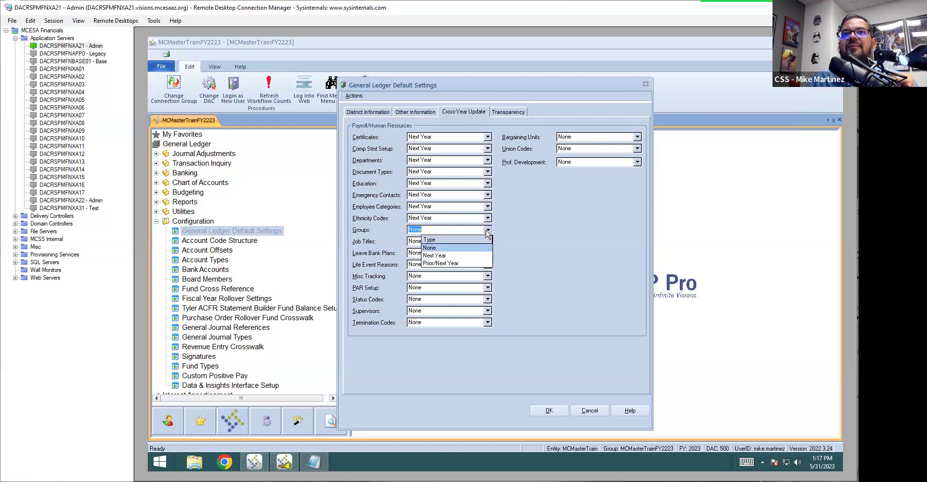
pyautogui.click(475, 255)
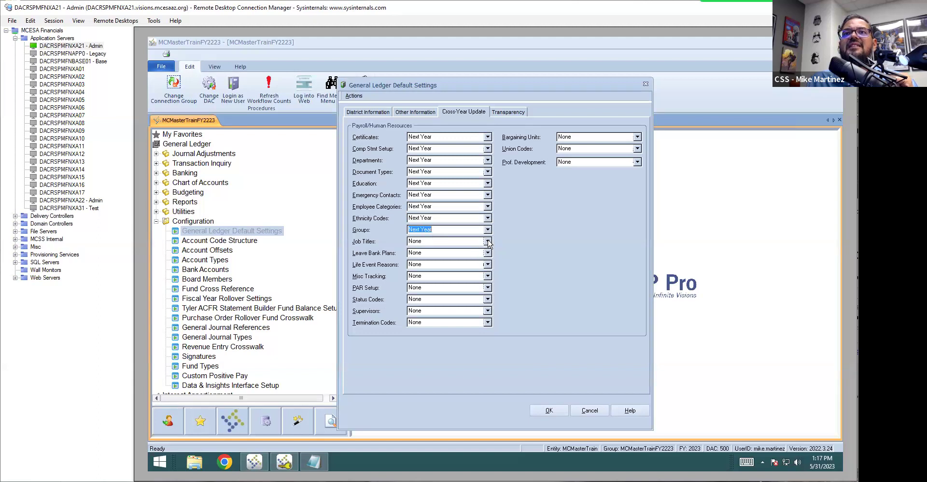
# Step: Set the cross-year update for Job Titles, Leave Bank Plans and Life Event Reasons to Next Year
pyautogui.click(487, 241)
pyautogui.click(477, 267)
pyautogui.click(488, 253)
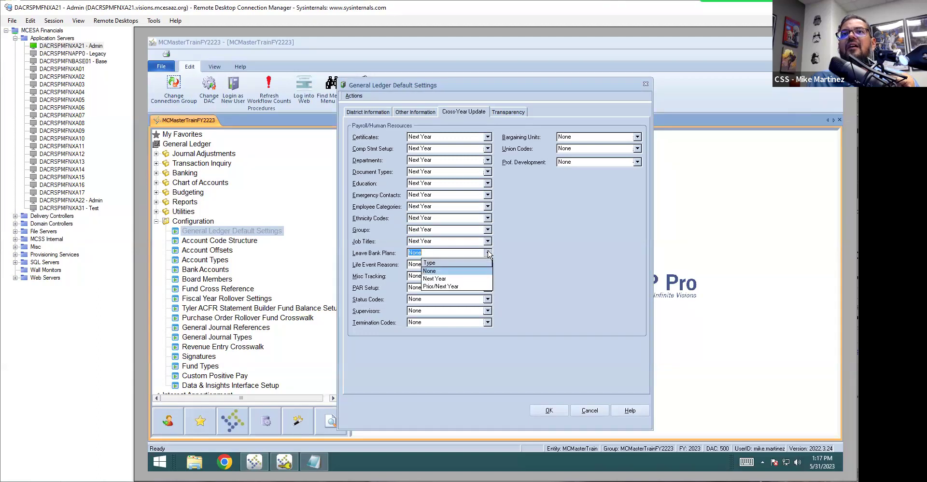
pyautogui.click(463, 279)
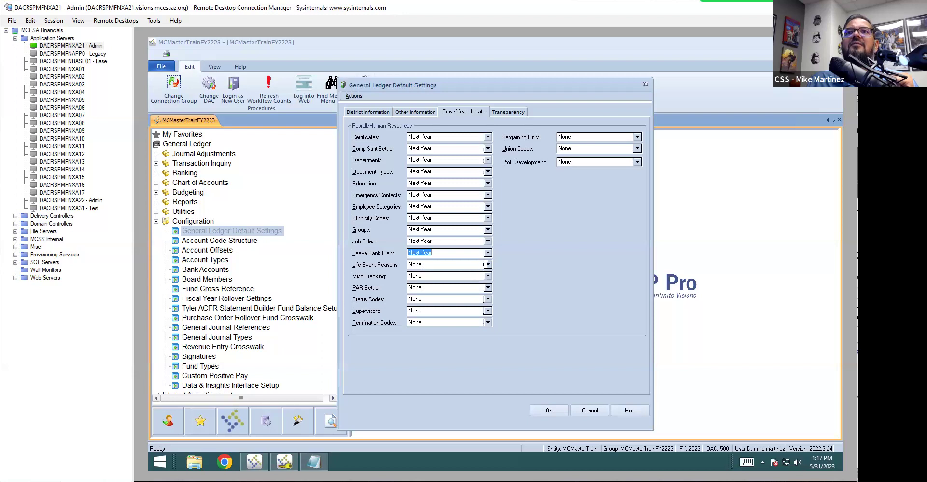
pyautogui.click(487, 265)
pyautogui.click(479, 290)
# Step: Set the cross-year update for Misc Tracking, PAR Setup, Status Codes and Supervisors to Next Year
pyautogui.click(487, 277)
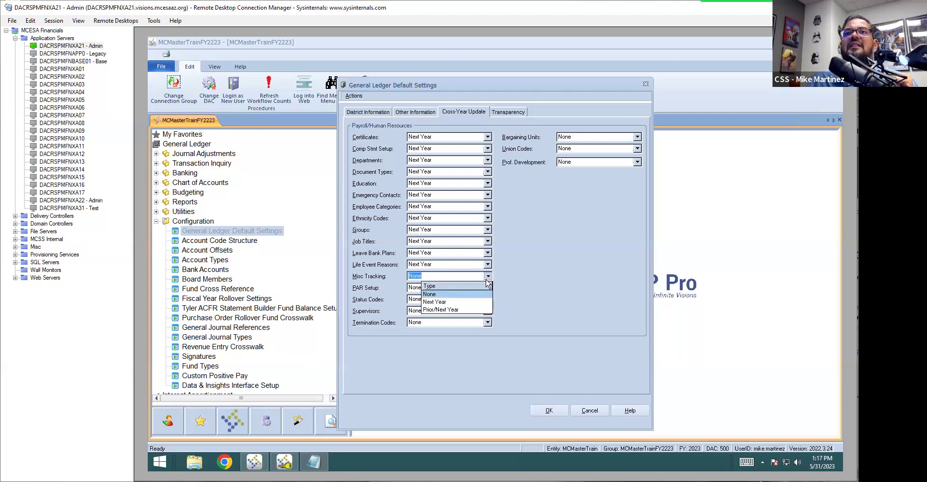
pyautogui.click(487, 301)
pyautogui.click(488, 287)
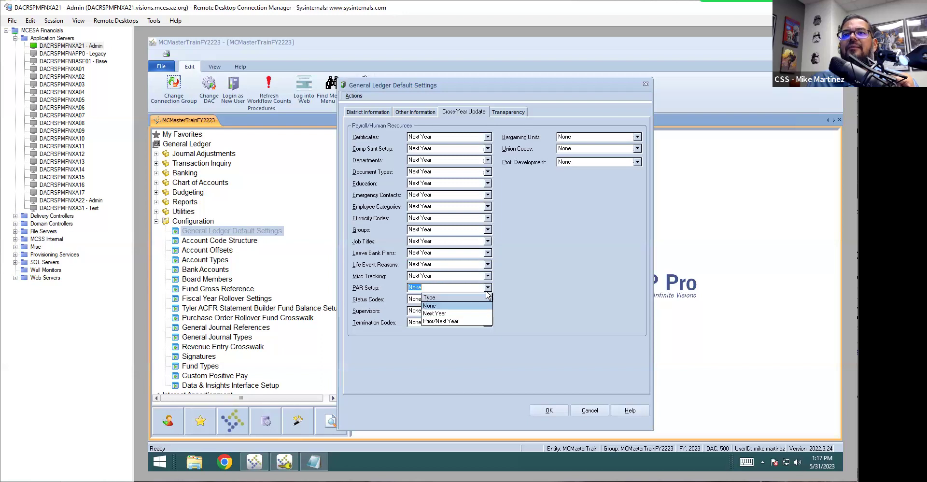
pyautogui.click(472, 313)
pyautogui.click(487, 299)
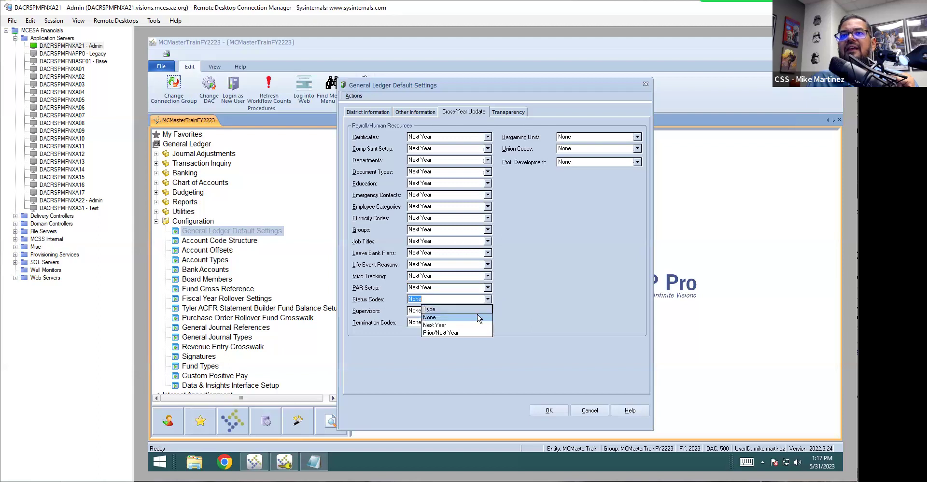
pyautogui.click(480, 318)
pyautogui.click(488, 310)
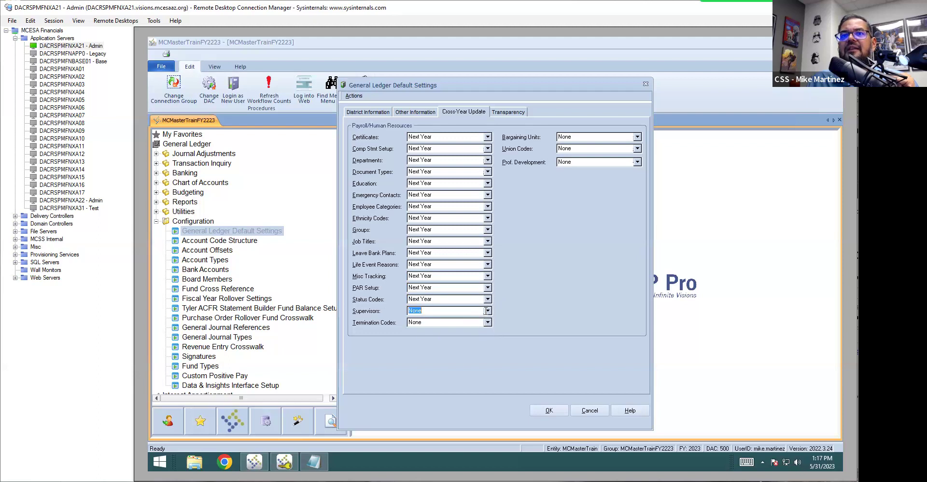
pyautogui.click(467, 337)
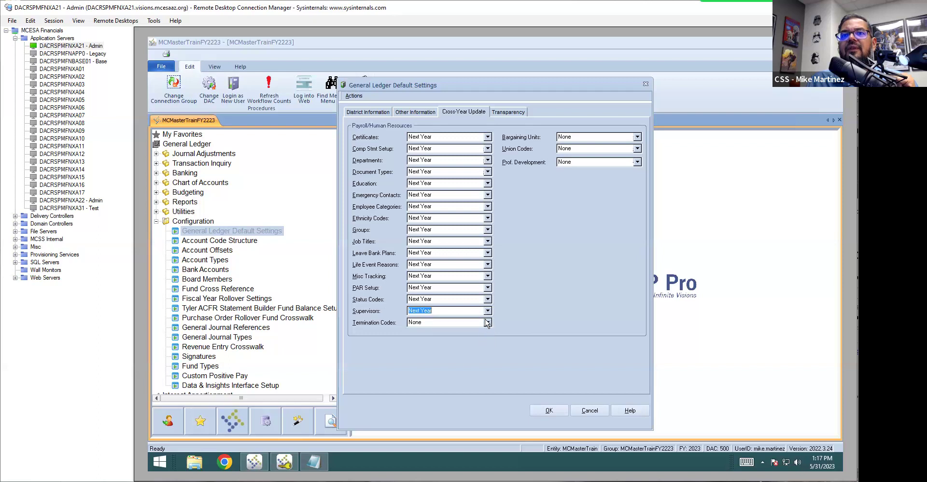
# Step: Set the cross-year update for Termination Codes, Bargaining Units, Union Codes and Prof. Development to Next Year, and save the General Ledger default settings
pyautogui.click(488, 322)
pyautogui.click(474, 348)
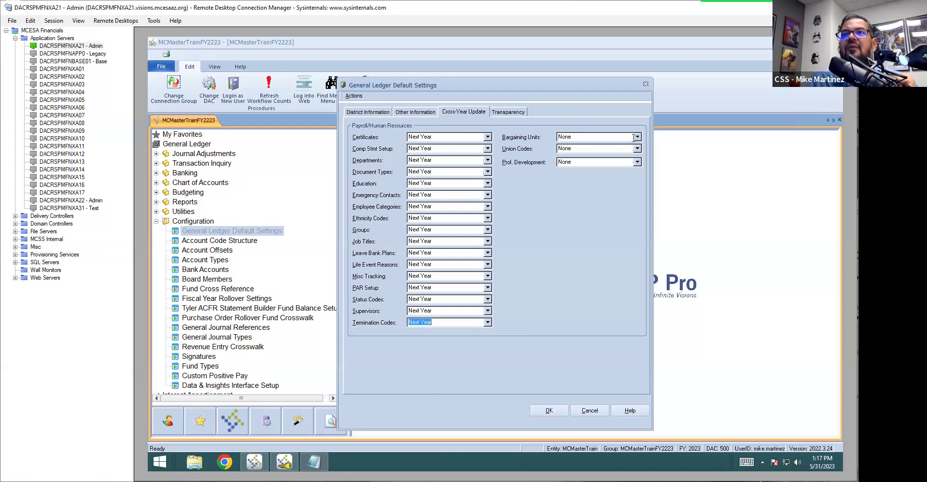
pyautogui.click(637, 136)
pyautogui.click(620, 163)
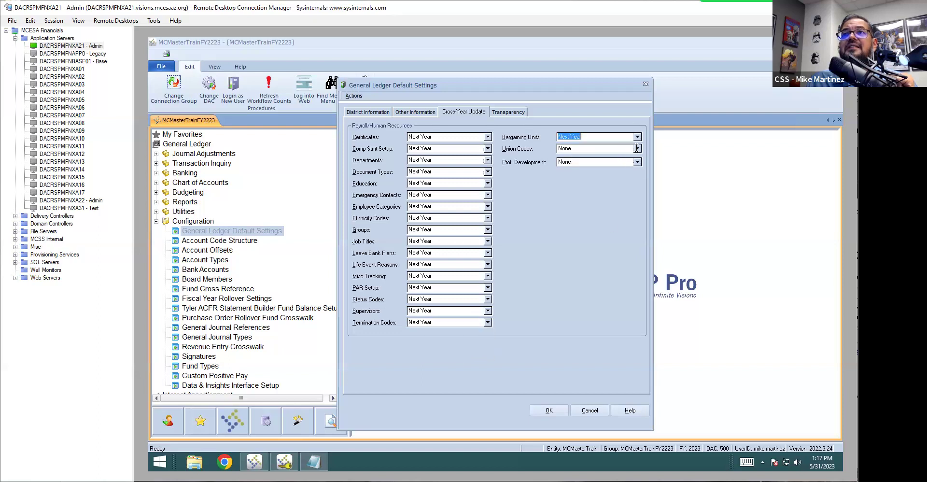
pyautogui.click(638, 148)
pyautogui.click(620, 174)
pyautogui.click(638, 161)
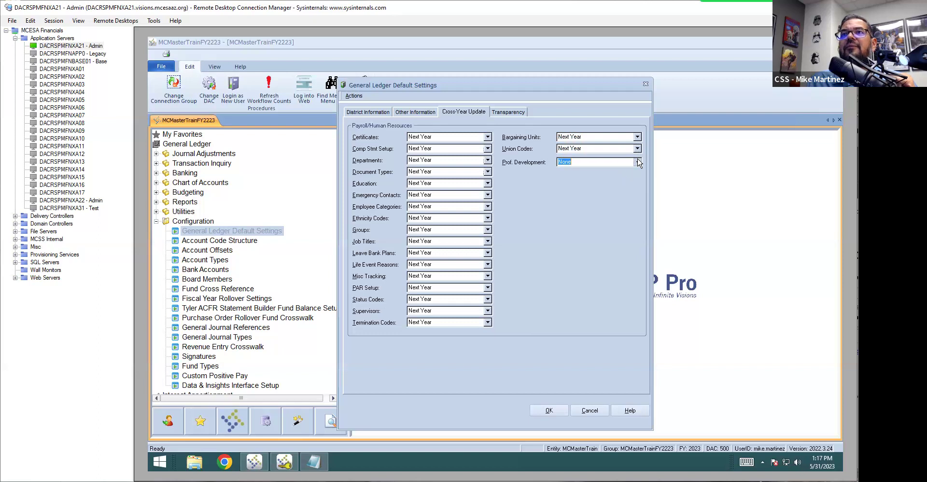
pyautogui.click(608, 188)
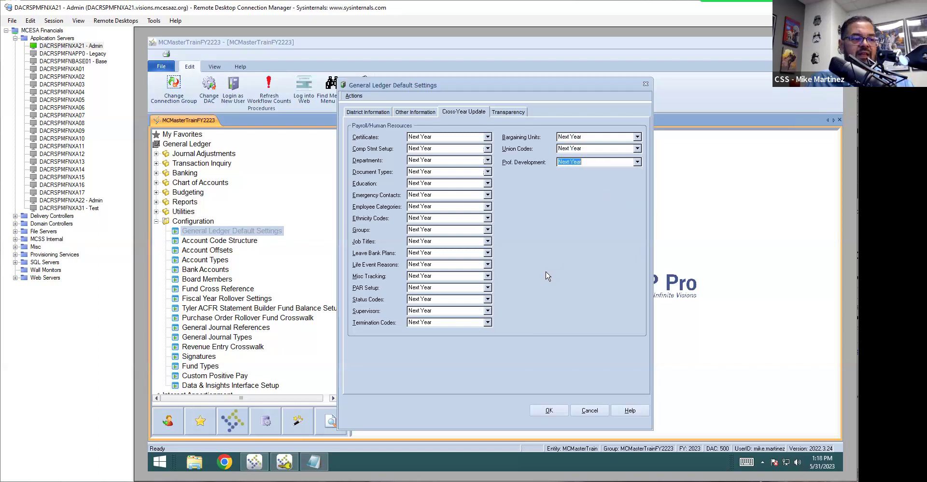
pyautogui.click(553, 412)
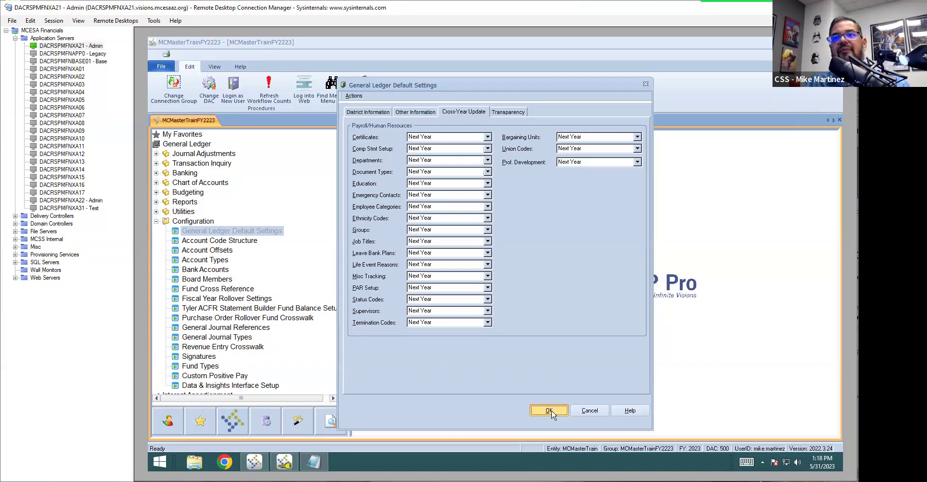
pyautogui.click(551, 410)
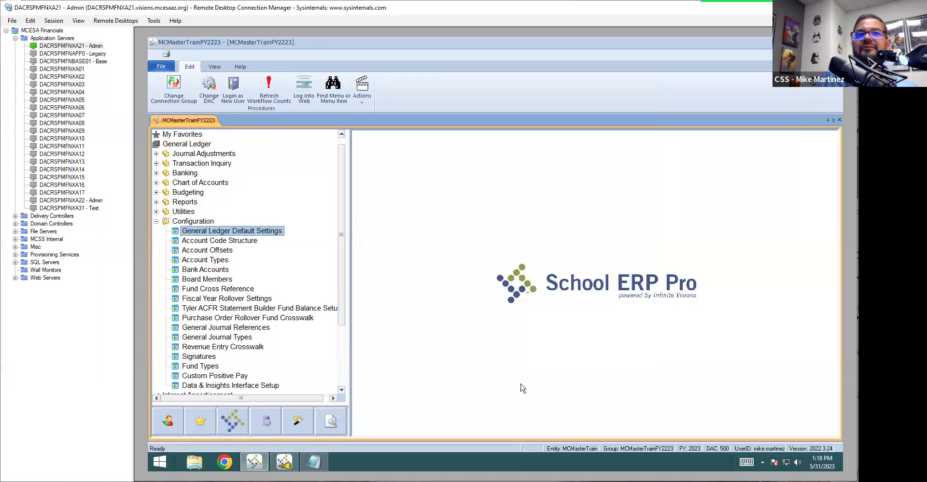
# Step: Collapse the General Ledger module and log in to the fiscal year 2024 connection group MCMasterTrainFY2324
pyautogui.click(156, 222)
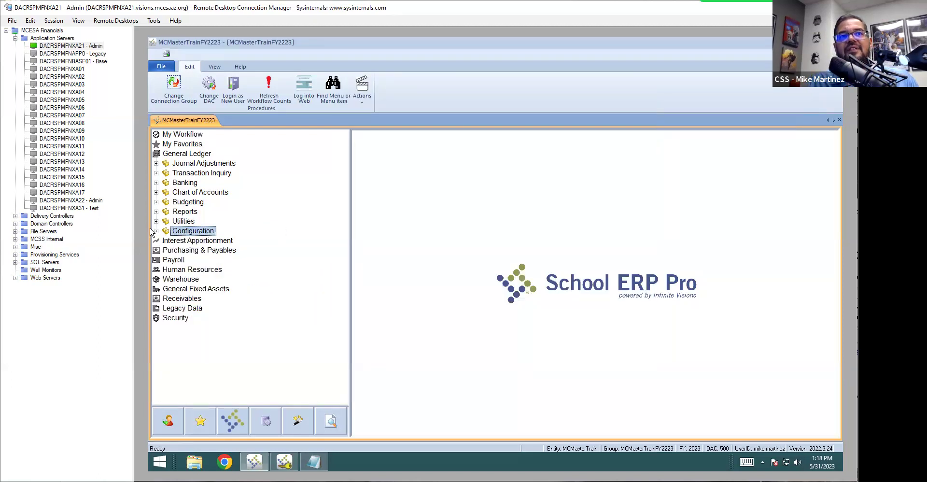
pyautogui.doubleClick(196, 155)
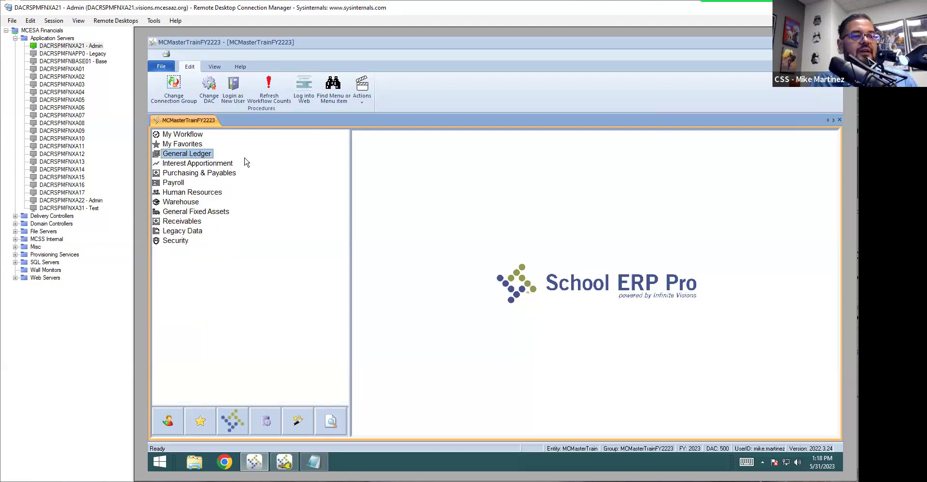
pyautogui.click(176, 97)
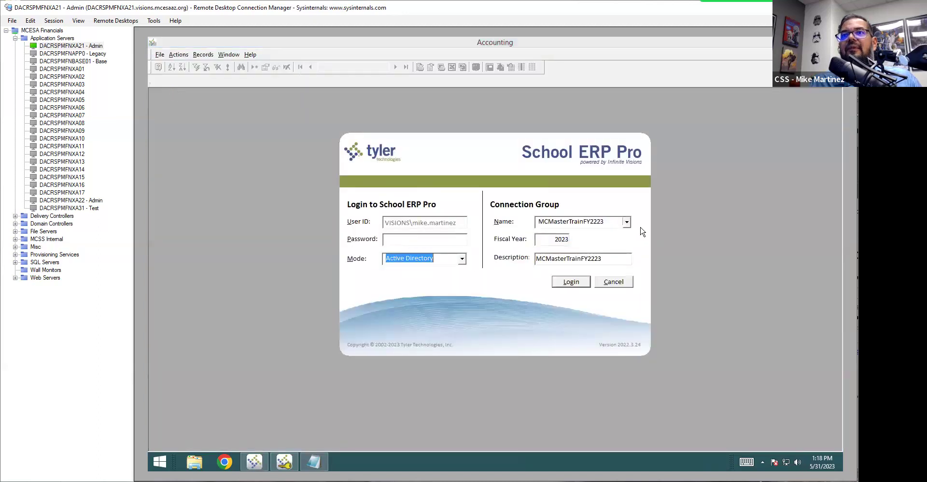
pyautogui.click(626, 221)
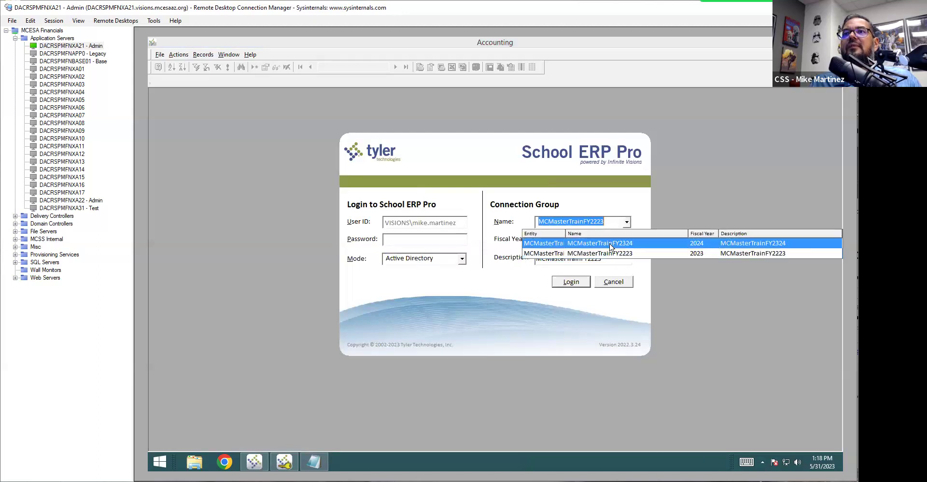
pyautogui.click(611, 244)
pyautogui.click(578, 284)
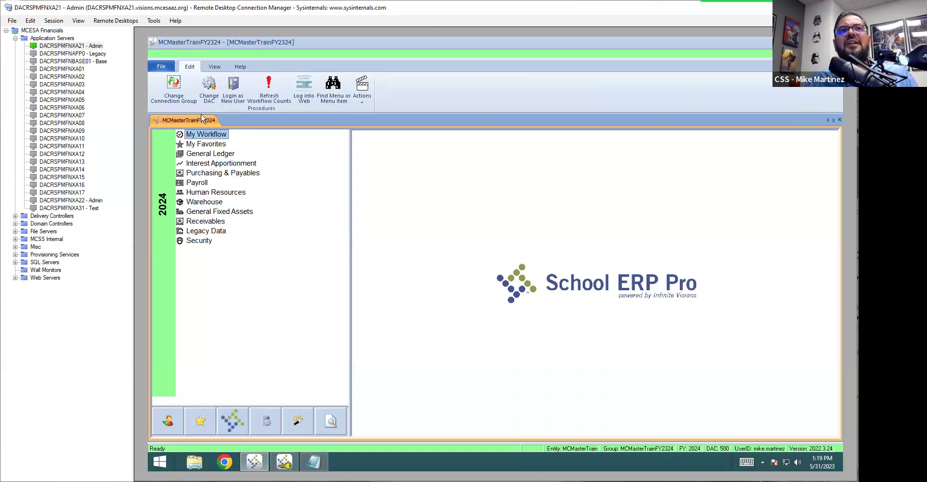
# Step: Open the Payroll Default Settings from the Payroll module's configuration in fiscal year 2024
pyautogui.click(206, 183)
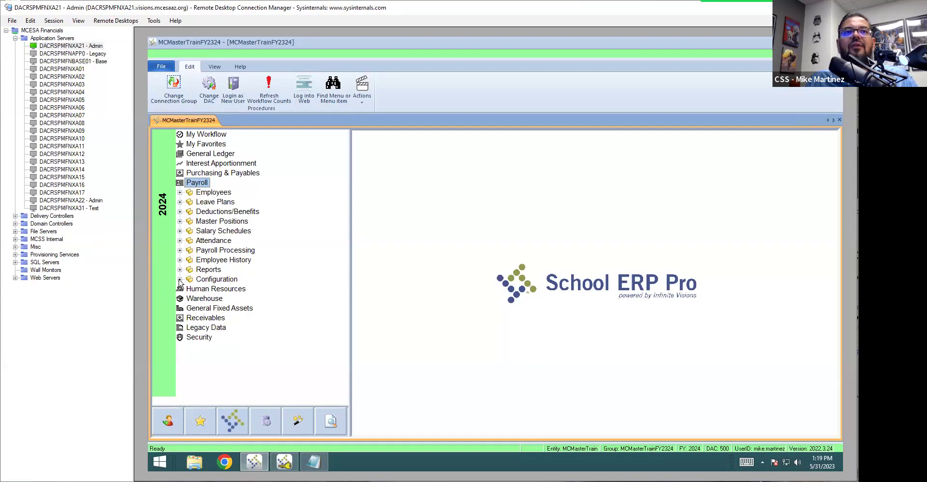
pyautogui.click(180, 279)
pyautogui.click(242, 166)
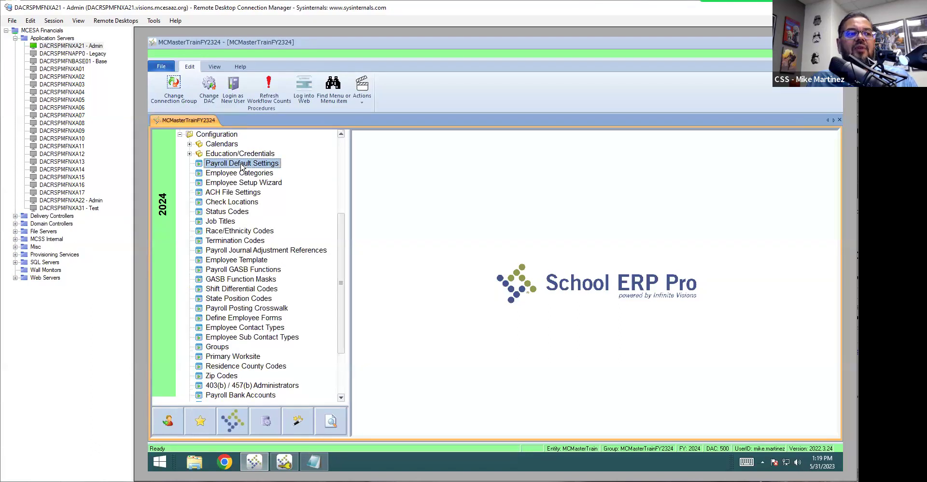
pyautogui.scroll(3, 300, 187)
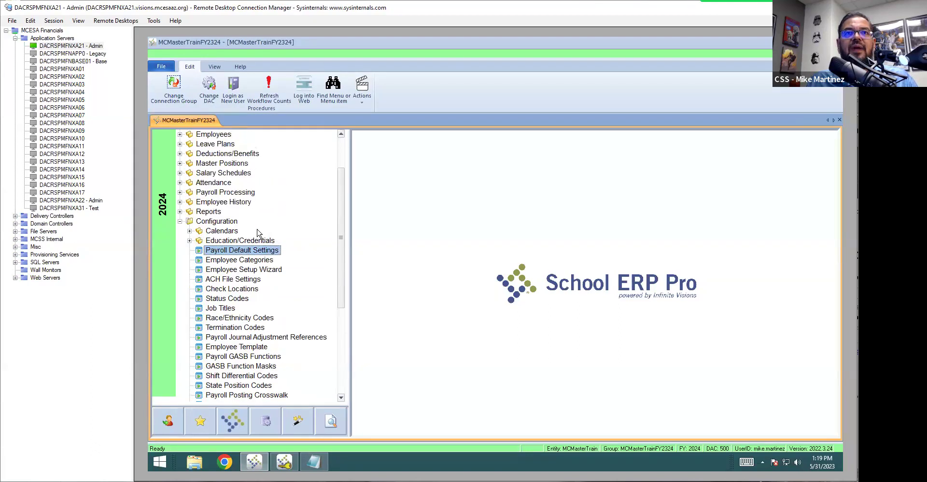
pyautogui.doubleClick(254, 254)
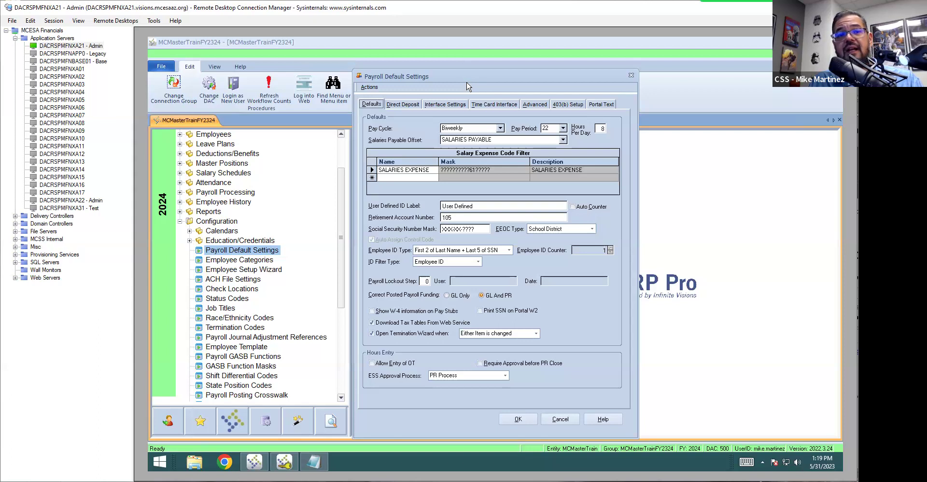
# Step: Check the default pay cycle and set the pay period to 1, which starts 07/01/2023
pyautogui.click(500, 128)
pyautogui.click(500, 129)
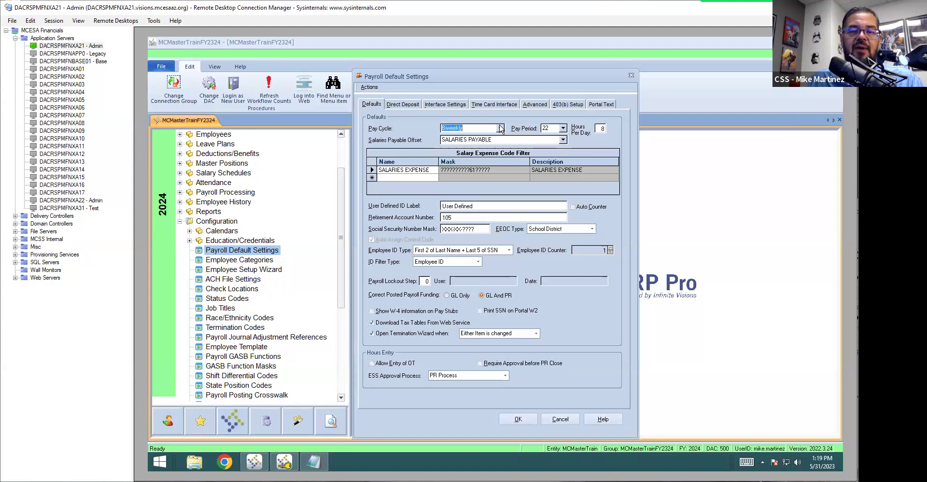
pyautogui.click(563, 128)
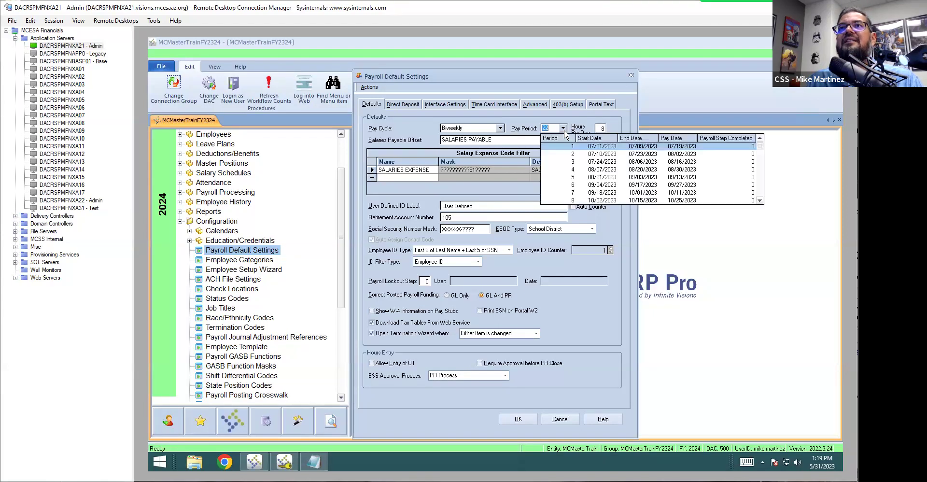
pyautogui.click(579, 150)
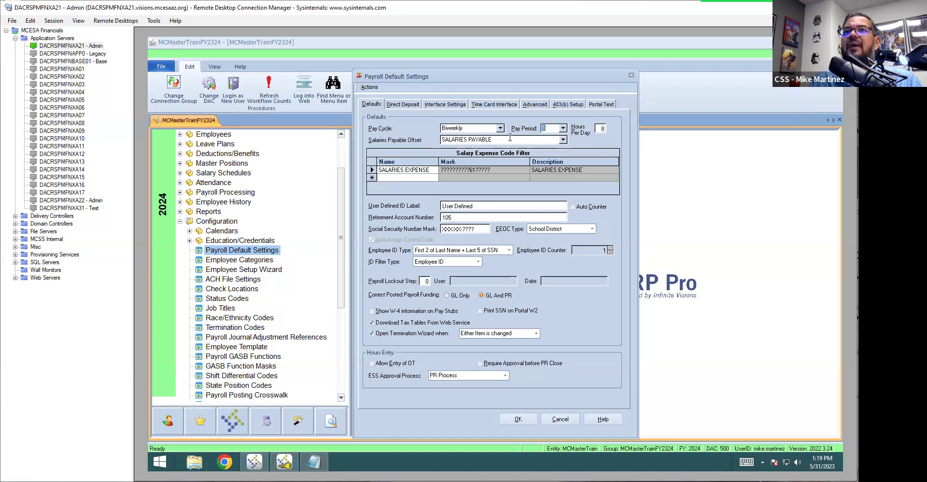
# Step: Select SALARIES PAYABLE as the Salaries Payable Offset in the payroll defaults
pyautogui.click(563, 140)
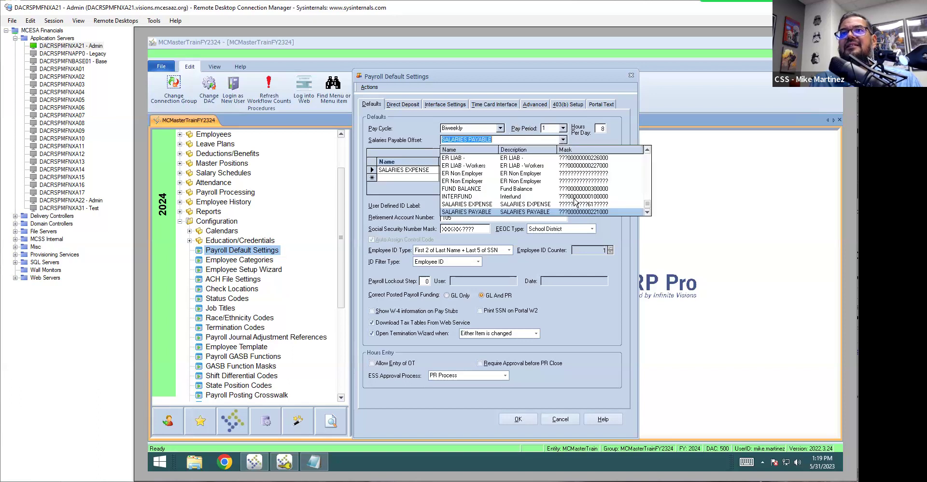
pyautogui.click(601, 212)
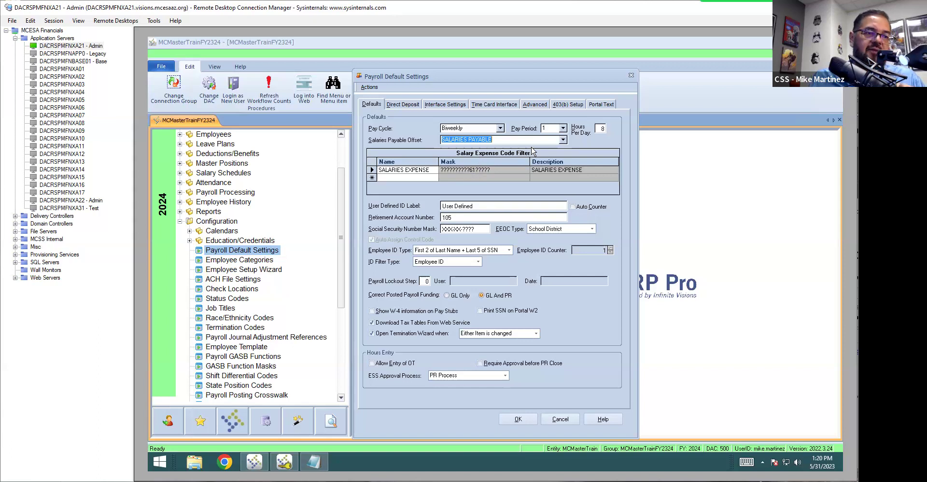
pyautogui.click(563, 140)
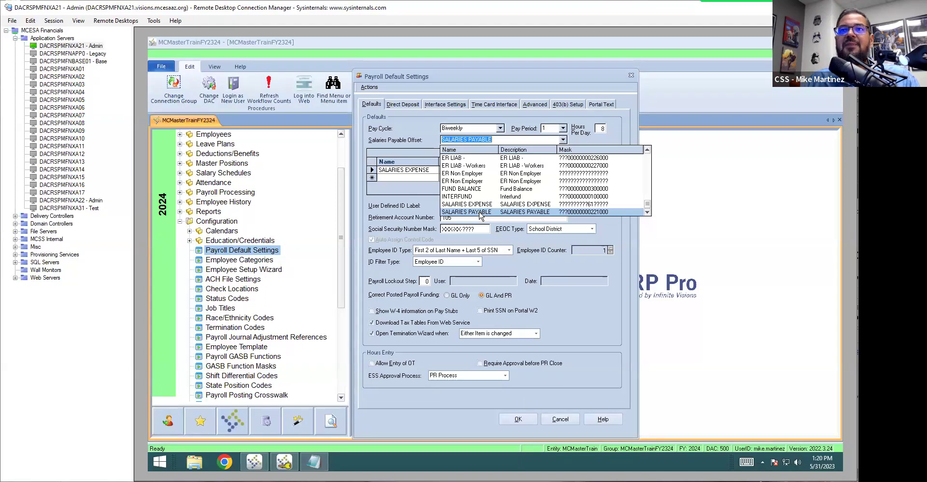
pyautogui.click(607, 224)
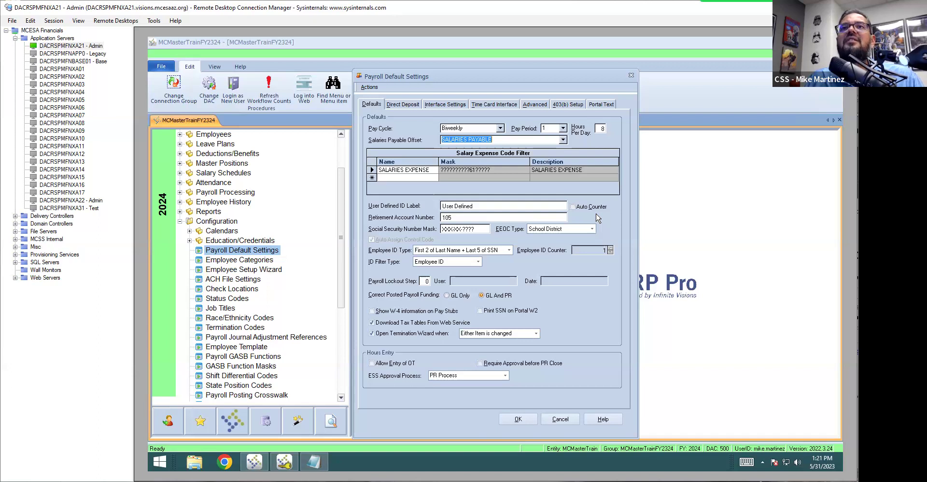
# Step: Look through the codes available for a new row of the Salary Expense Code Filter without adding one
pyautogui.click(418, 179)
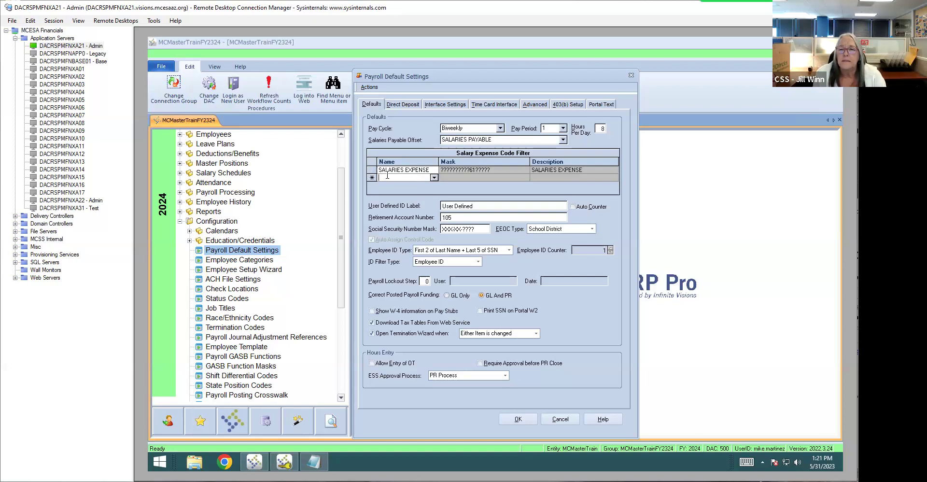
pyautogui.click(433, 178)
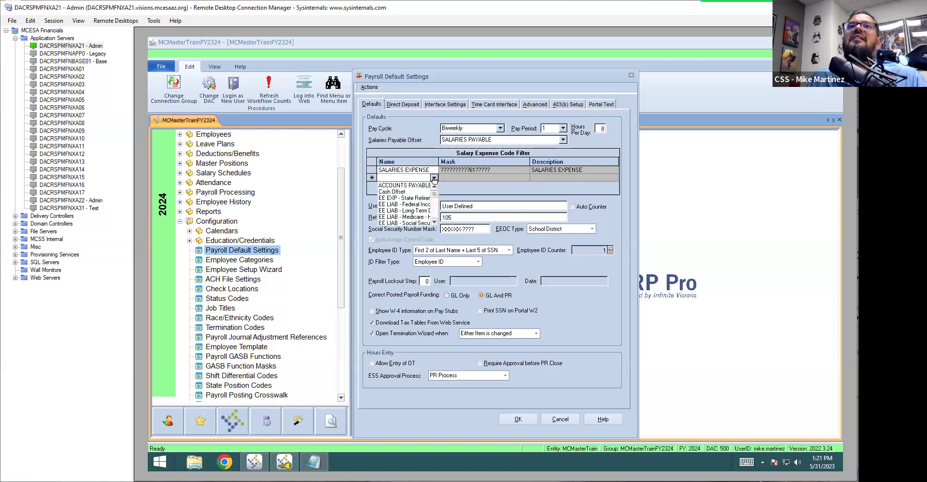
pyautogui.click(435, 222)
pyautogui.click(434, 222)
pyautogui.click(434, 222)
pyautogui.click(434, 222)
pyautogui.click(434, 222)
pyautogui.click(434, 222)
pyautogui.click(435, 223)
pyautogui.click(435, 222)
pyautogui.click(434, 222)
pyautogui.click(435, 222)
pyautogui.click(434, 222)
pyautogui.click(435, 222)
pyautogui.click(434, 222)
pyautogui.click(435, 222)
pyautogui.click(434, 222)
pyautogui.click(435, 222)
pyautogui.click(435, 222)
pyautogui.click(435, 222)
pyautogui.click(435, 222)
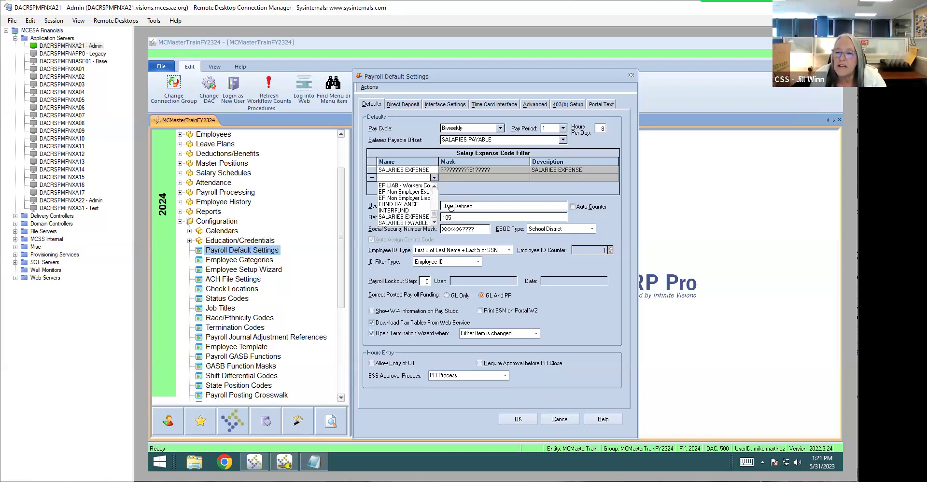
pyautogui.click(435, 186)
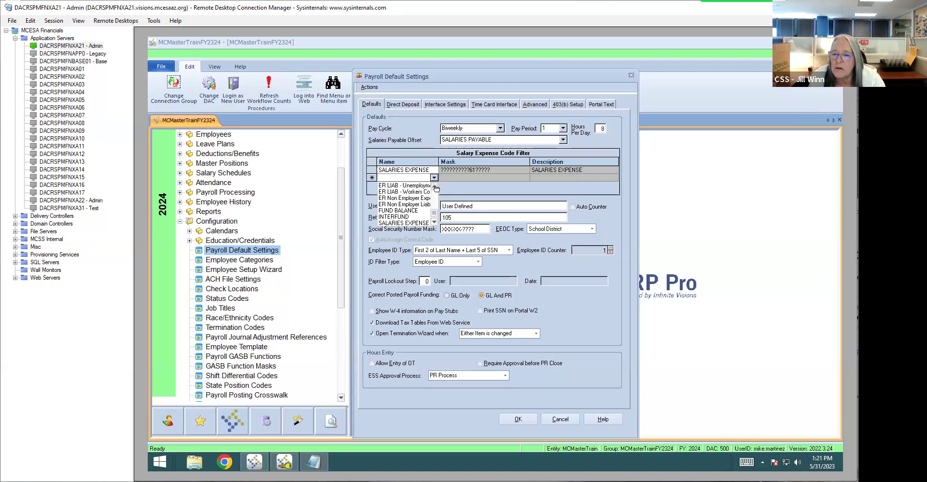
pyautogui.click(435, 186)
pyautogui.click(435, 186)
pyautogui.click(435, 186)
pyautogui.click(435, 186)
pyautogui.click(435, 186)
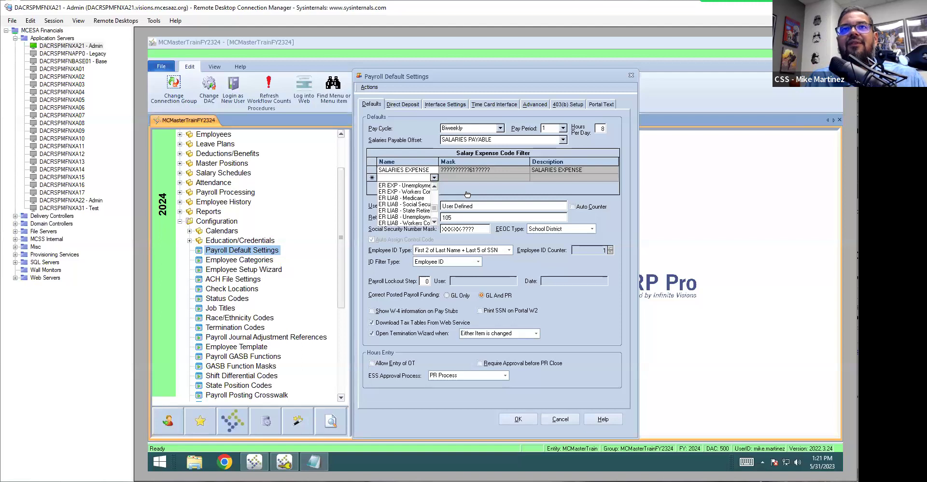
pyautogui.click(467, 193)
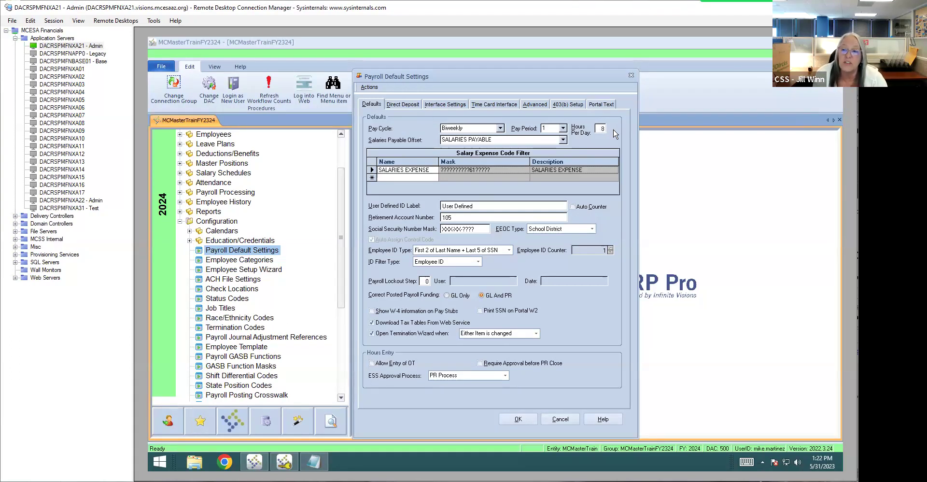
# Step: Review the Hours Per Day and Time Card Interface settings, and save the payroll default settings
pyautogui.click(597, 129)
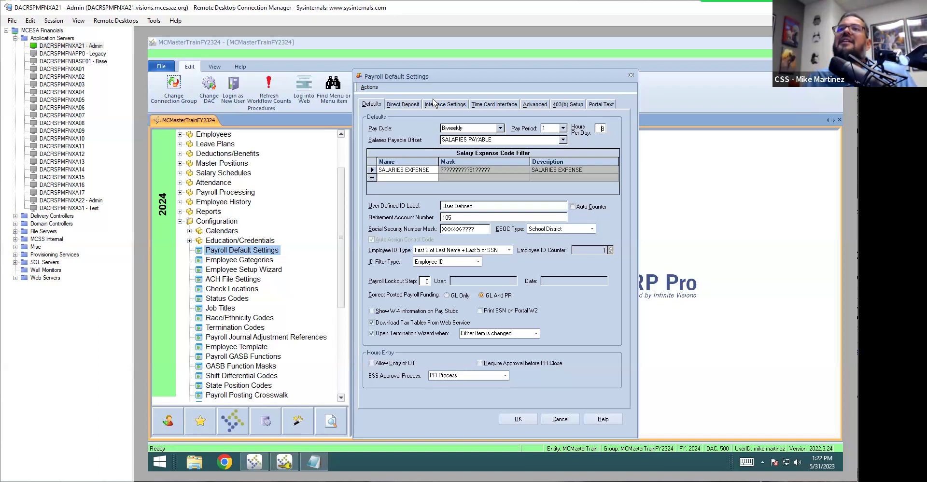
pyautogui.click(502, 105)
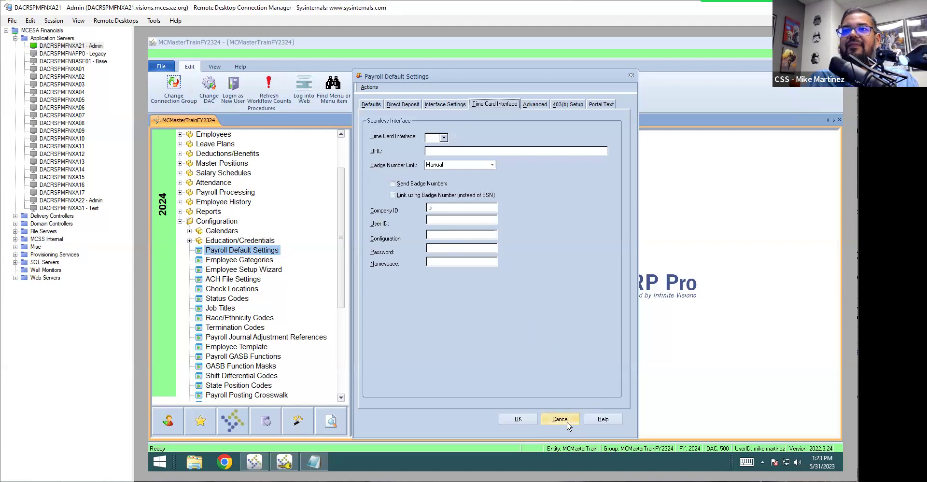
pyautogui.click(521, 421)
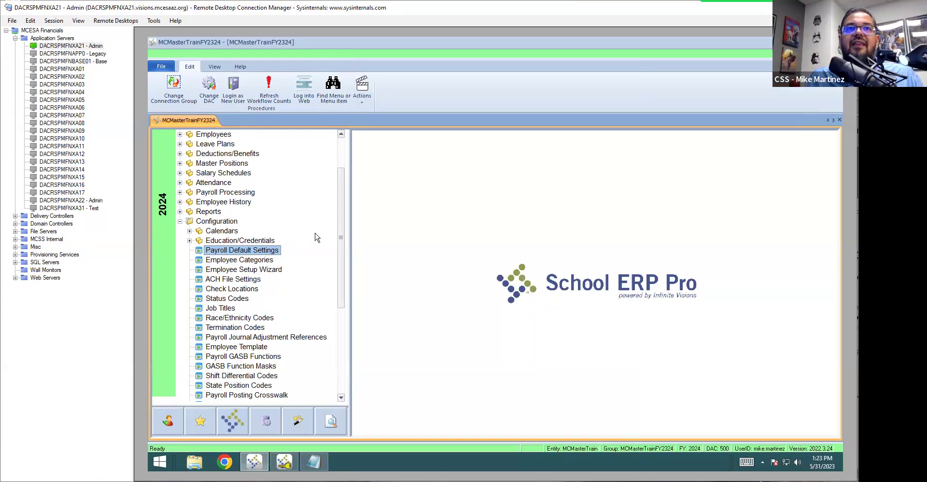
# Step: Open Deductions/Benefits Maintenance in the Payroll module to show the fiscal year 2024 deductions
pyautogui.click(180, 156)
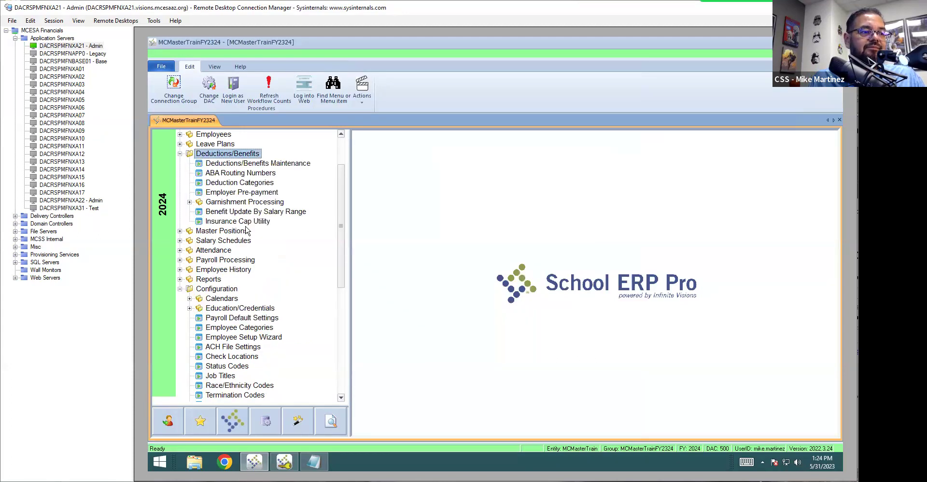
pyautogui.scroll(2, 246, 234)
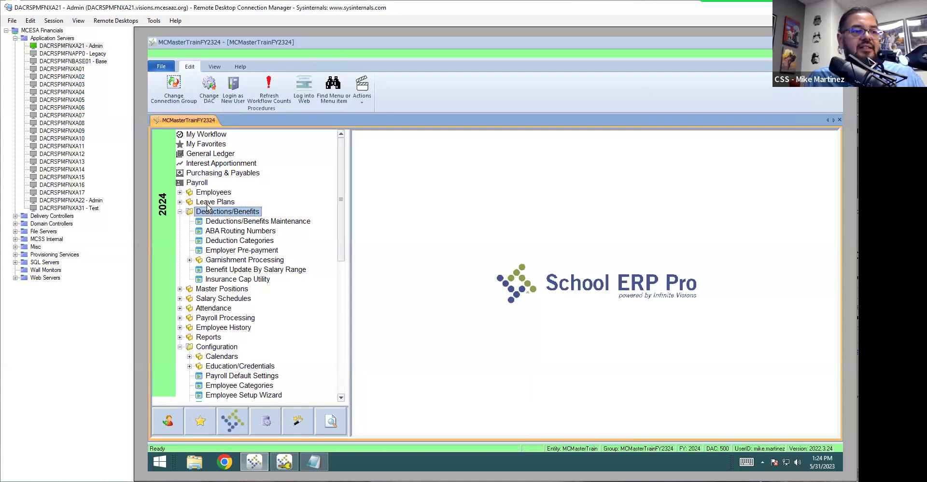
pyautogui.click(270, 224)
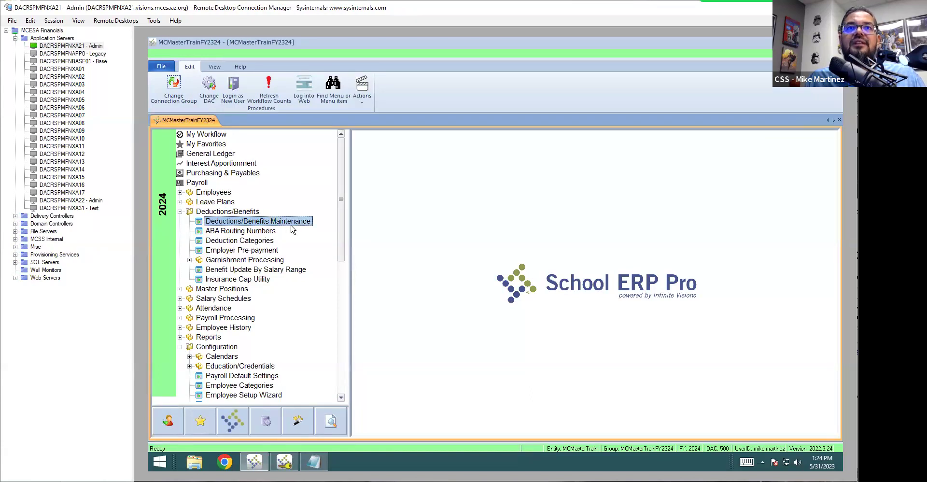
pyautogui.doubleClick(292, 222)
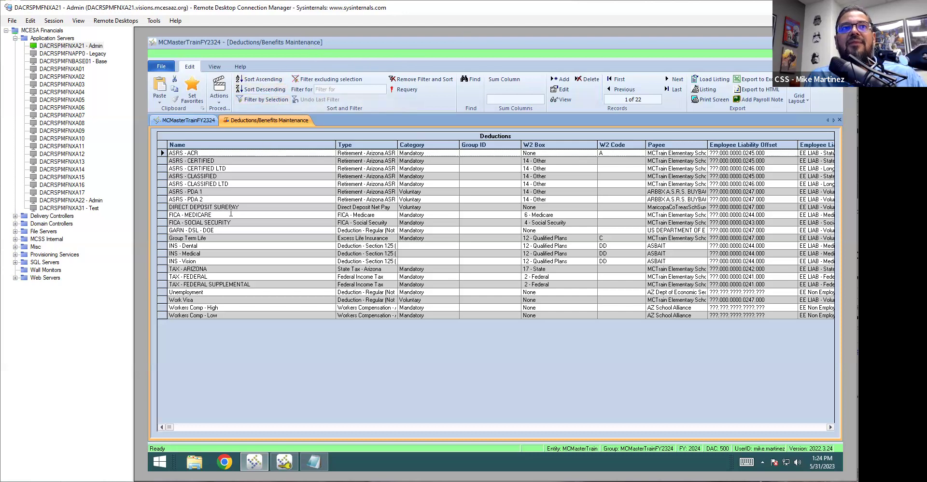
# Step: Review the DIRECT DEPOSIT SUREPAY deduction's accounting information and settings, and close it without changes
pyautogui.click(163, 206)
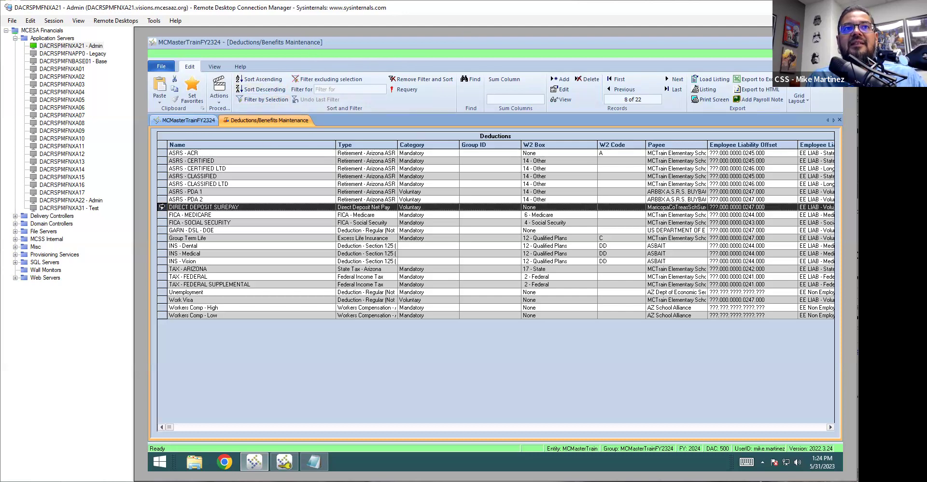
pyautogui.doubleClick(180, 205)
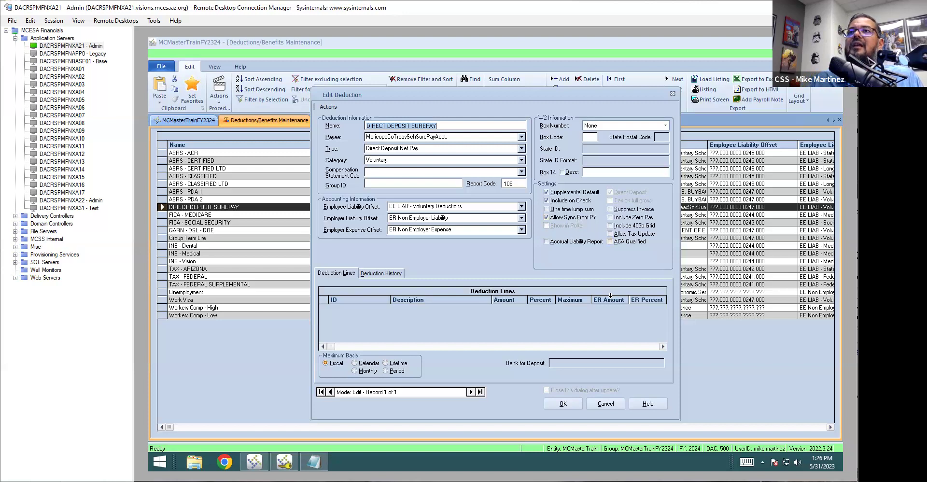
pyautogui.click(610, 408)
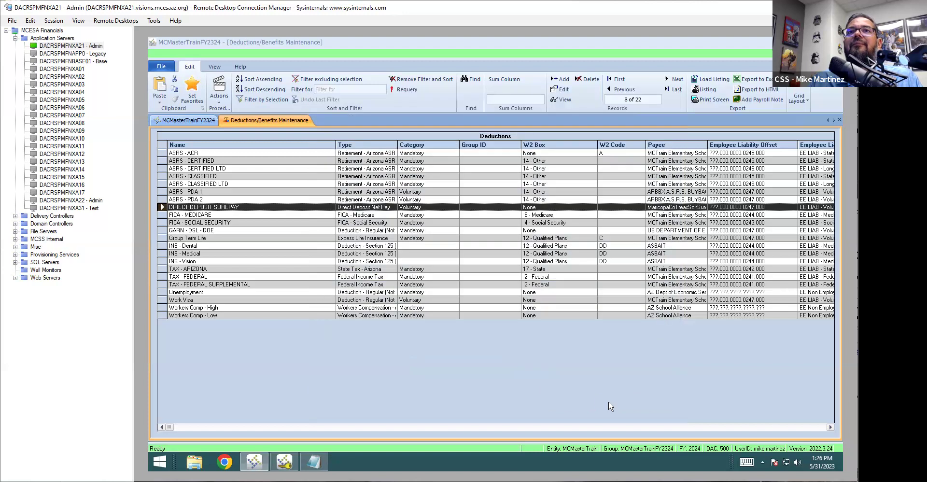
# Step: Open the master deduction table of the TAX - FEDERAL deduction
pyautogui.click(216, 276)
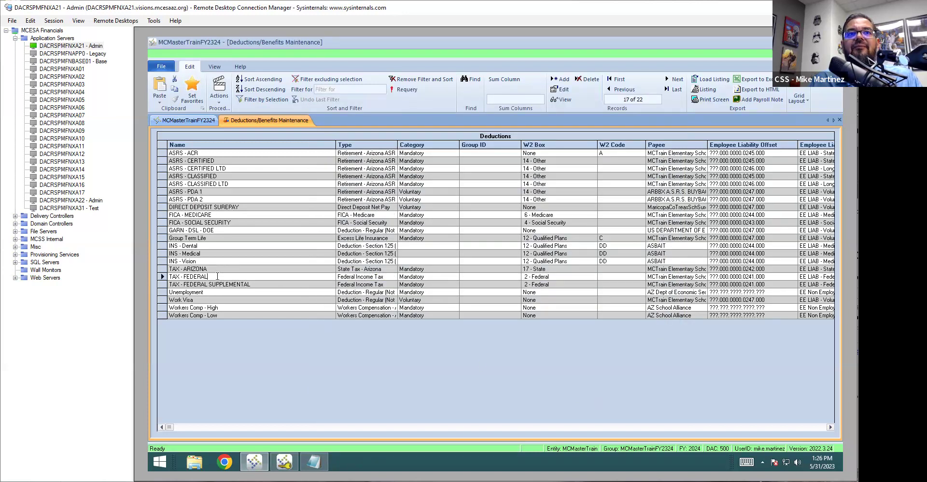
pyautogui.doubleClick(216, 277)
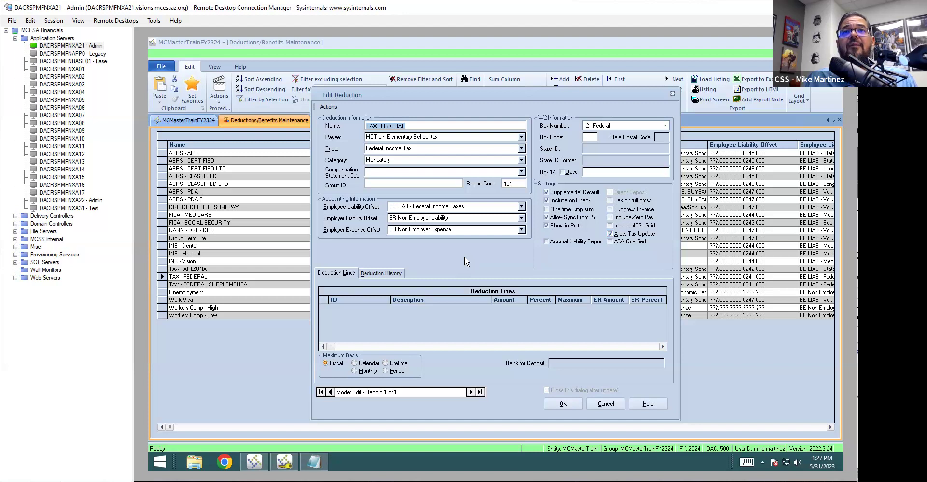
pyautogui.click(334, 107)
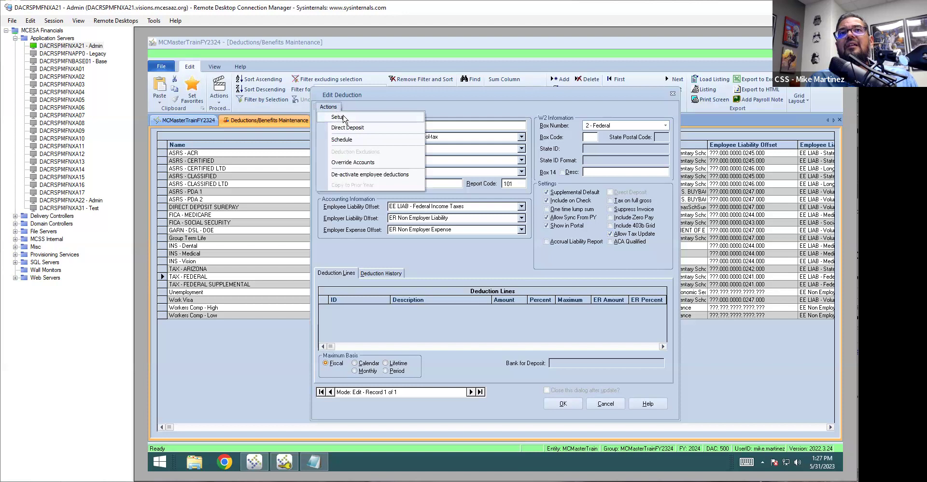
pyautogui.click(344, 118)
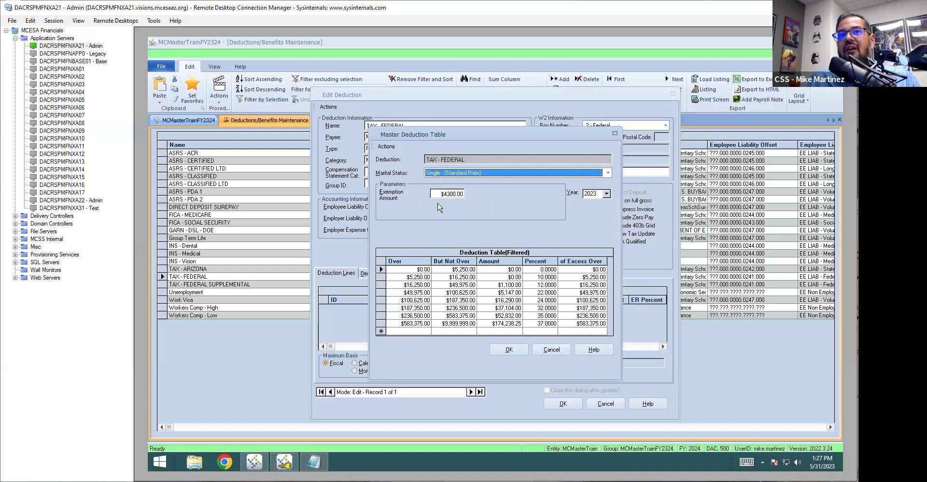
# Step: Display the federal tax table for year 2024 and marital status Single - (Higher Rate)
pyautogui.click(607, 194)
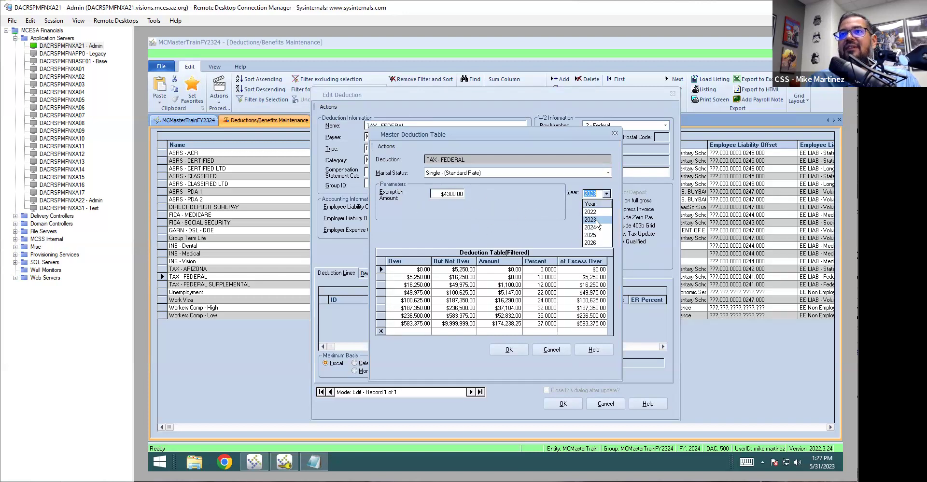
pyautogui.click(597, 223)
pyautogui.click(607, 194)
pyautogui.click(607, 194)
pyautogui.click(609, 173)
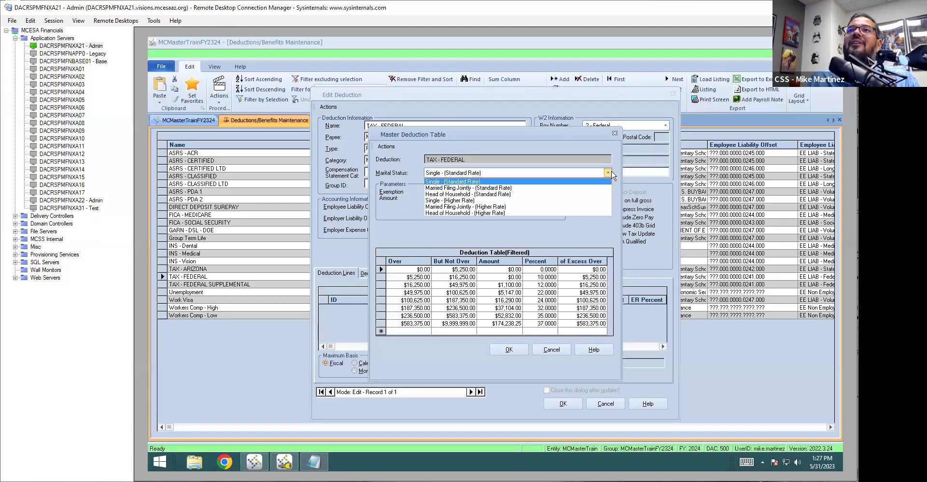
pyautogui.click(507, 200)
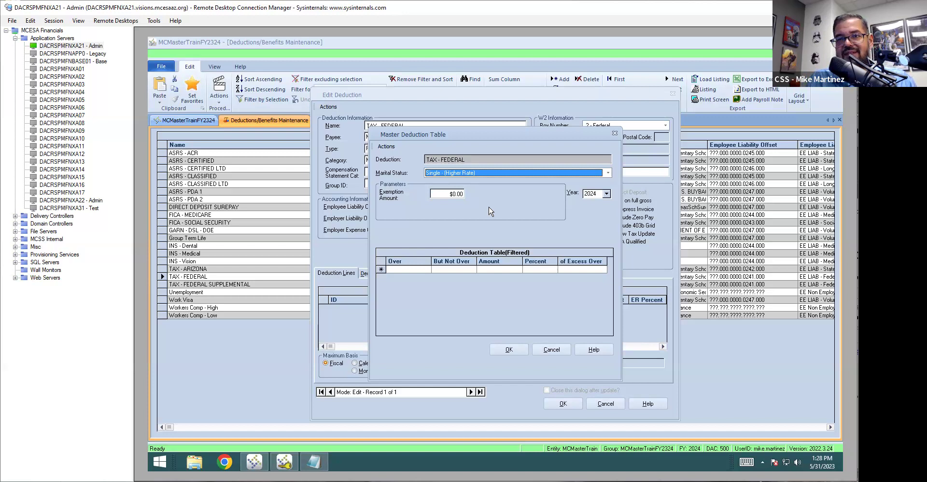
pyautogui.click(392, 150)
pyautogui.click(396, 157)
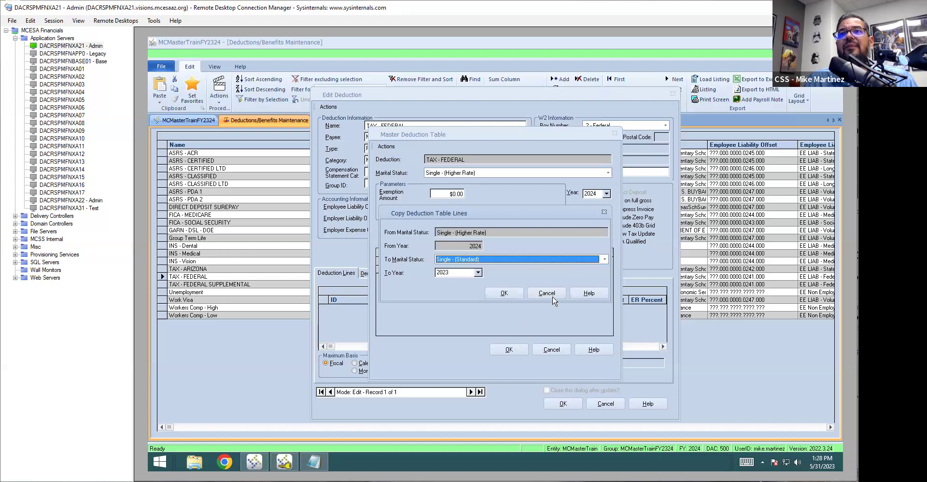
pyautogui.click(553, 297)
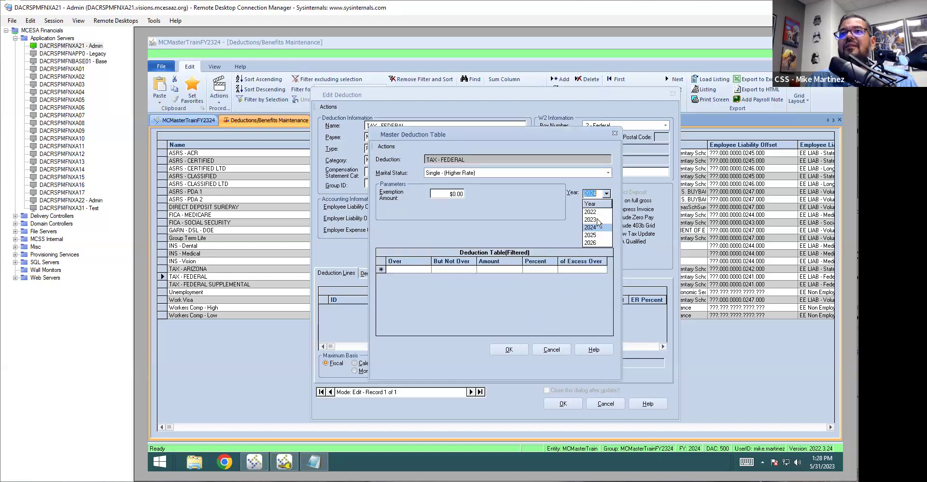
# Step: Copy the 2023 Single - (Higher Rate) federal tax table lines to Single - (Higher Rate) for year 2024
pyautogui.click(600, 219)
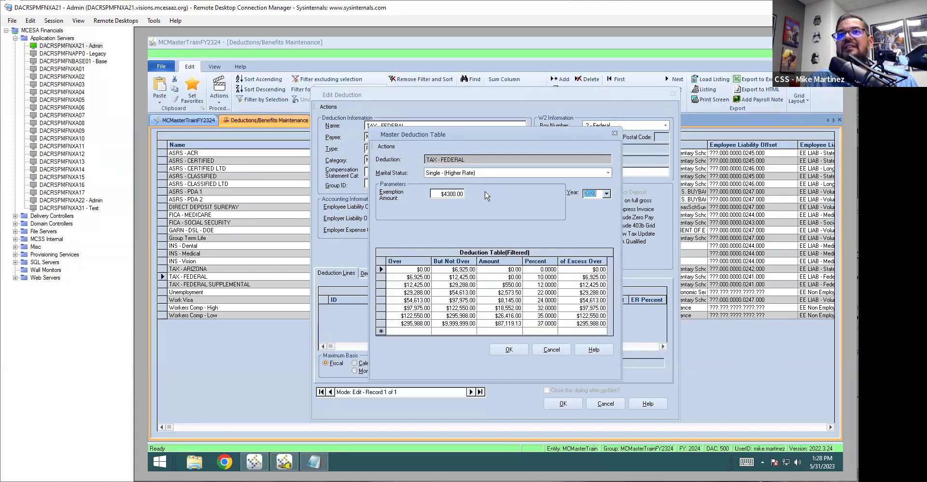
pyautogui.click(387, 147)
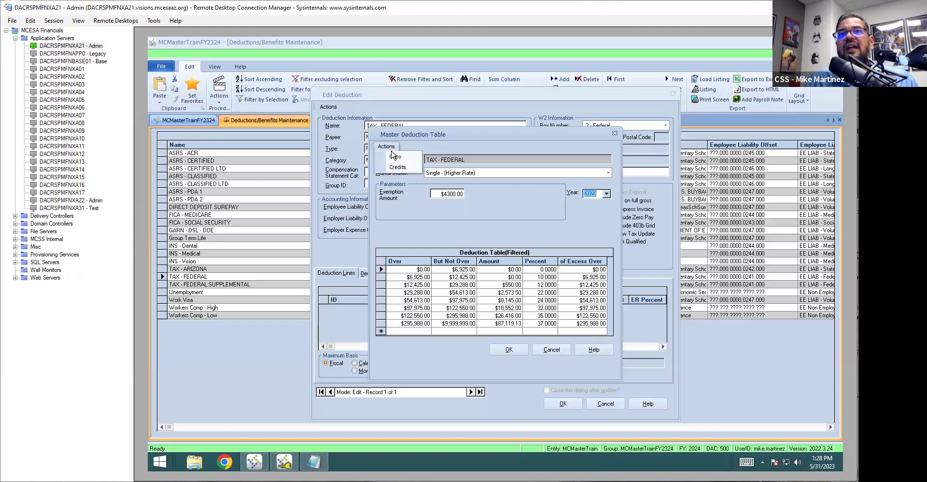
pyautogui.click(395, 157)
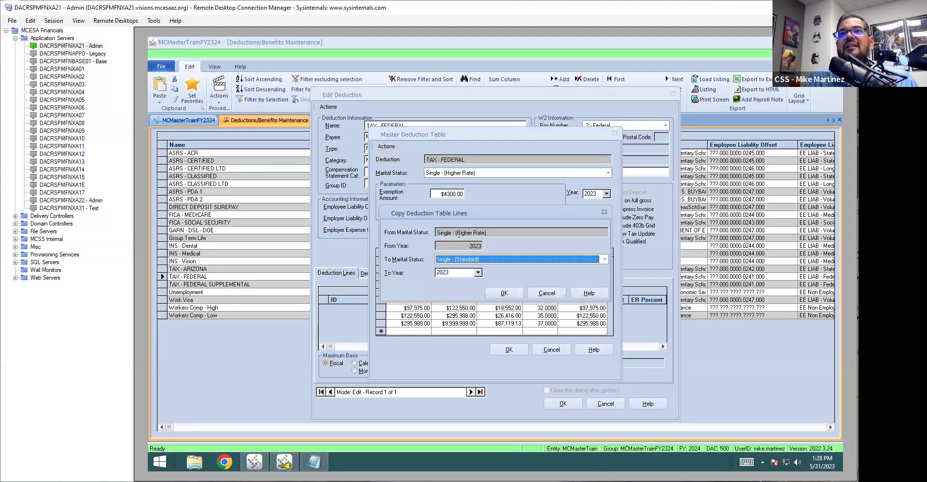
pyautogui.click(603, 259)
pyautogui.click(603, 260)
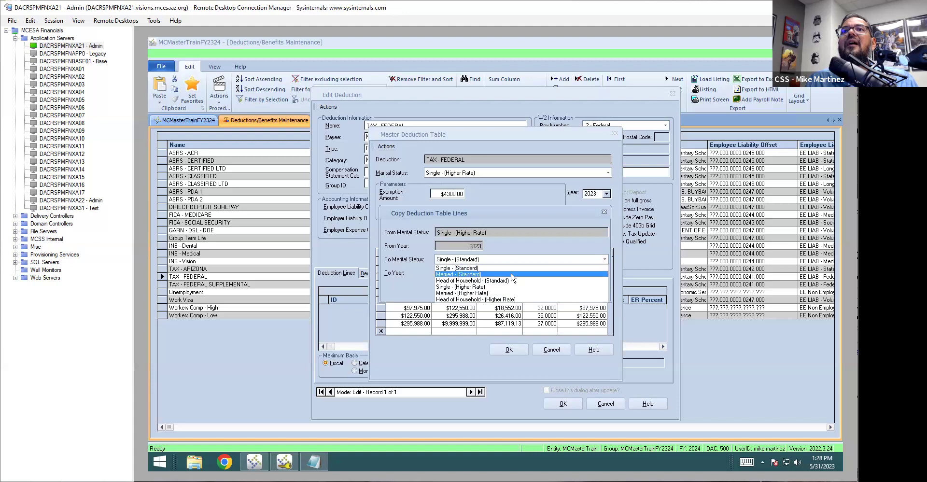
pyautogui.click(481, 290)
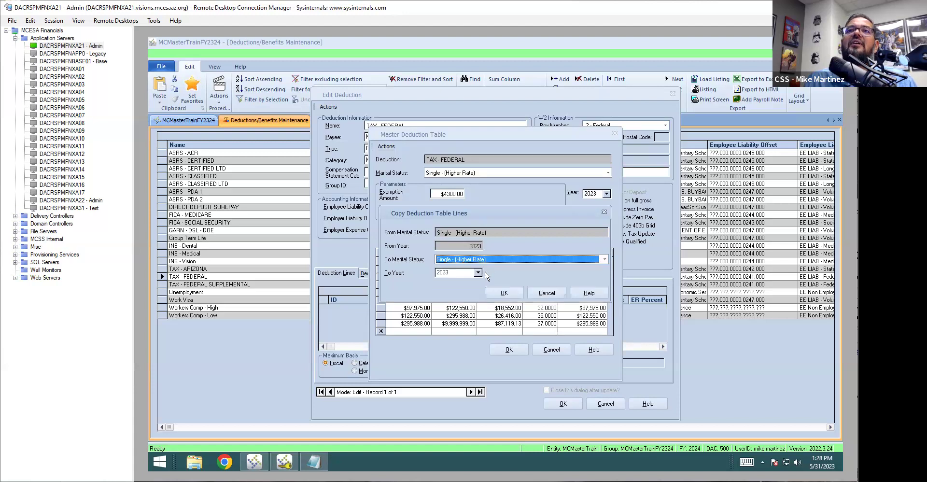
pyautogui.click(478, 273)
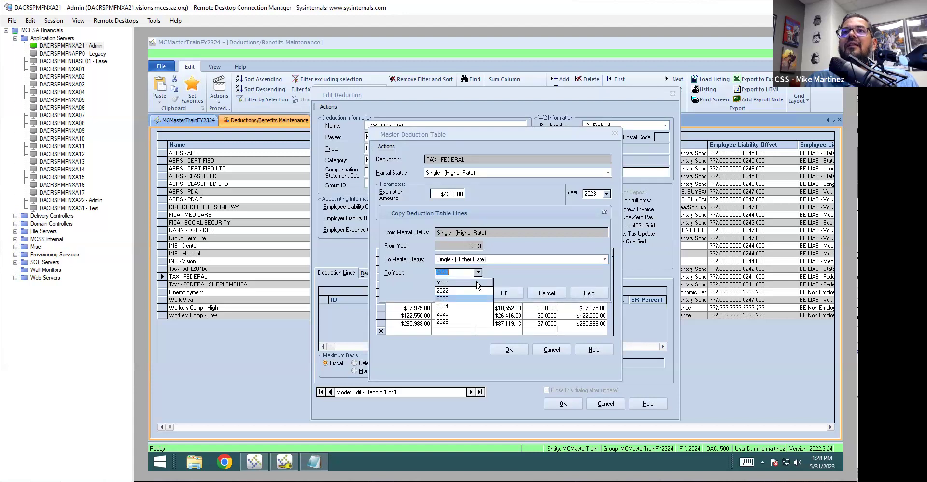
pyautogui.click(443, 305)
pyautogui.click(454, 271)
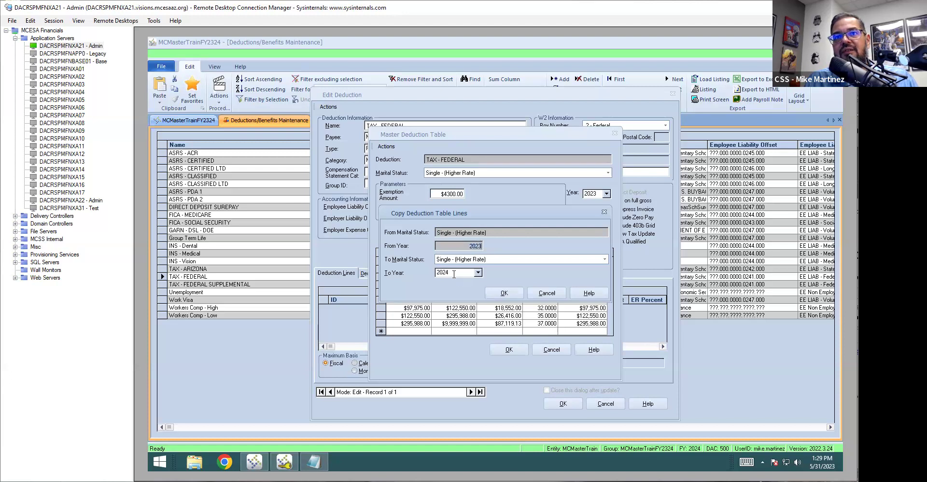
pyautogui.click(504, 293)
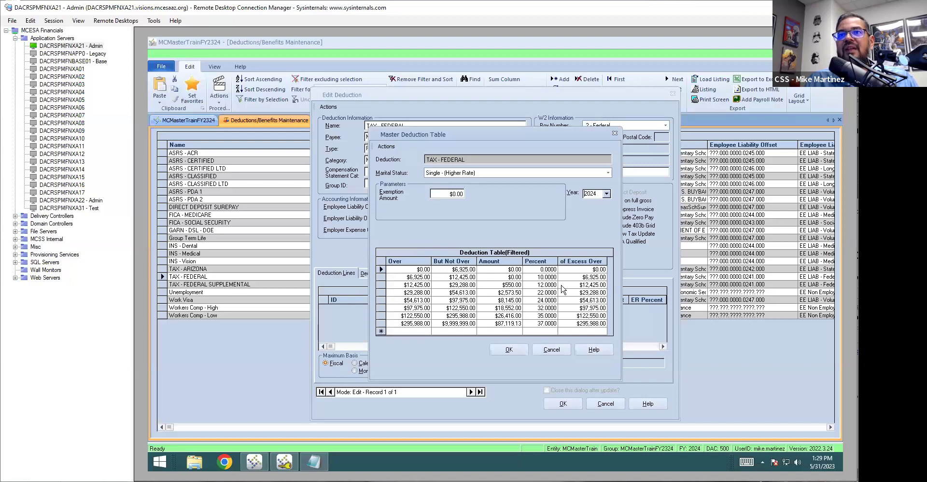
# Step: Copy the 2023 Married Filing Jointly - (Standard Rate) table lines to Married - (Standard) for year 2024
pyautogui.click(608, 173)
pyautogui.click(488, 189)
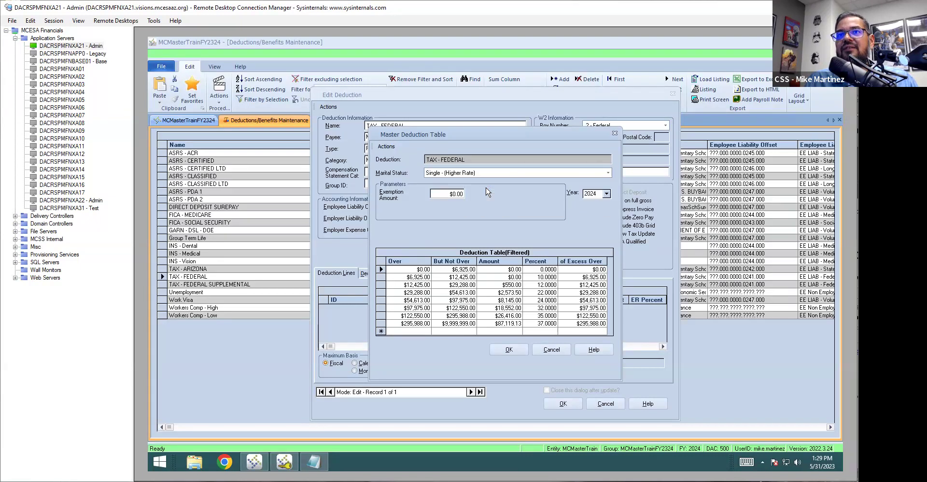
pyautogui.click(607, 194)
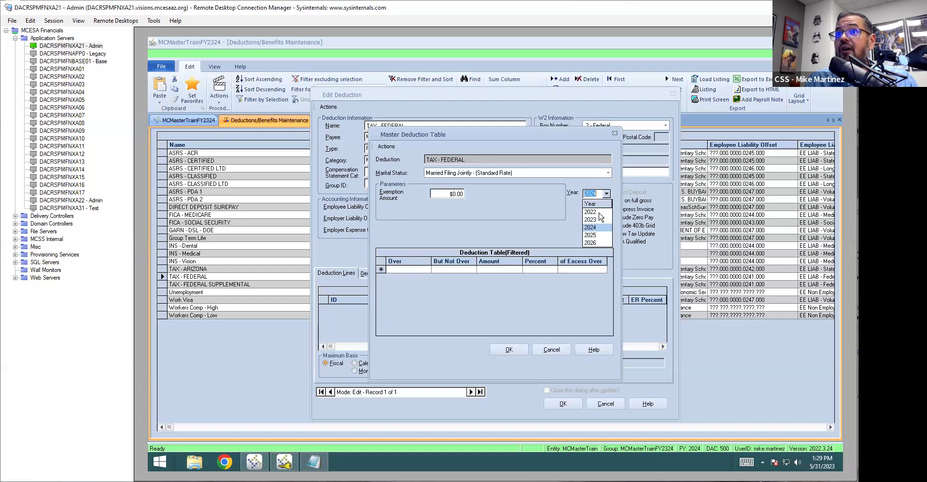
pyautogui.click(599, 215)
pyautogui.click(386, 146)
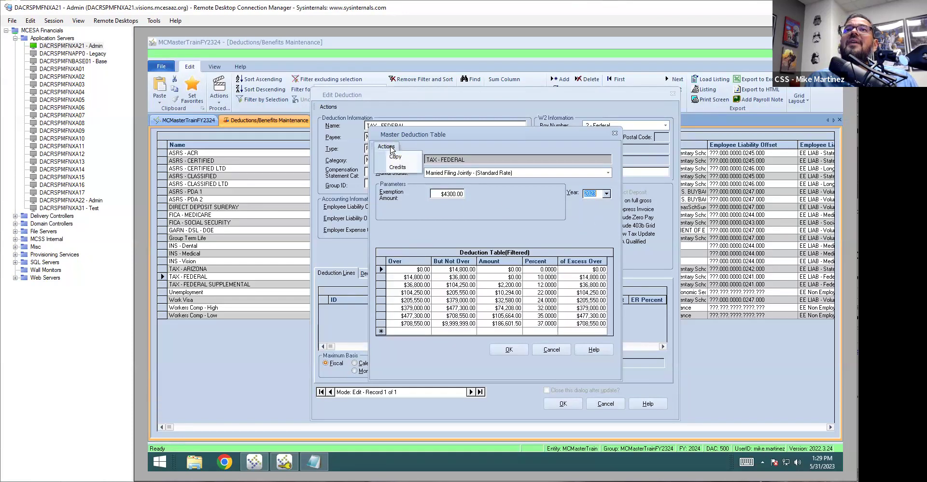
pyautogui.click(396, 158)
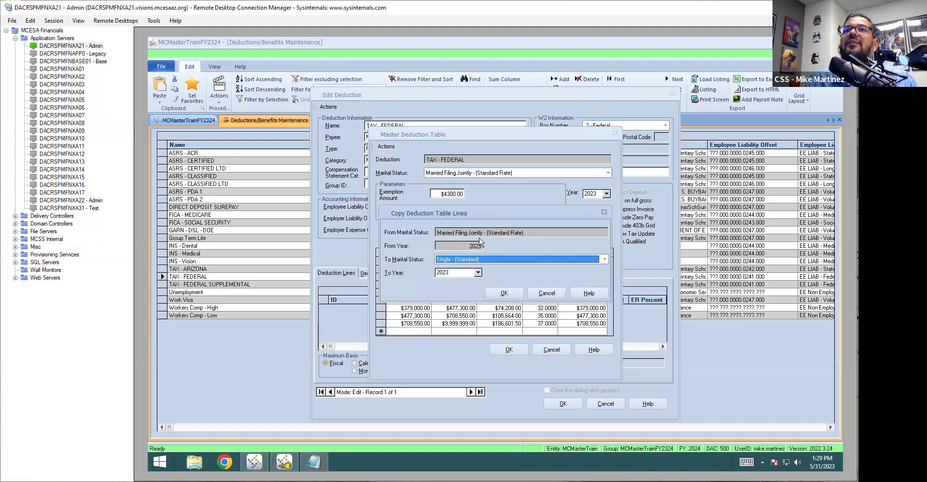
pyautogui.click(478, 272)
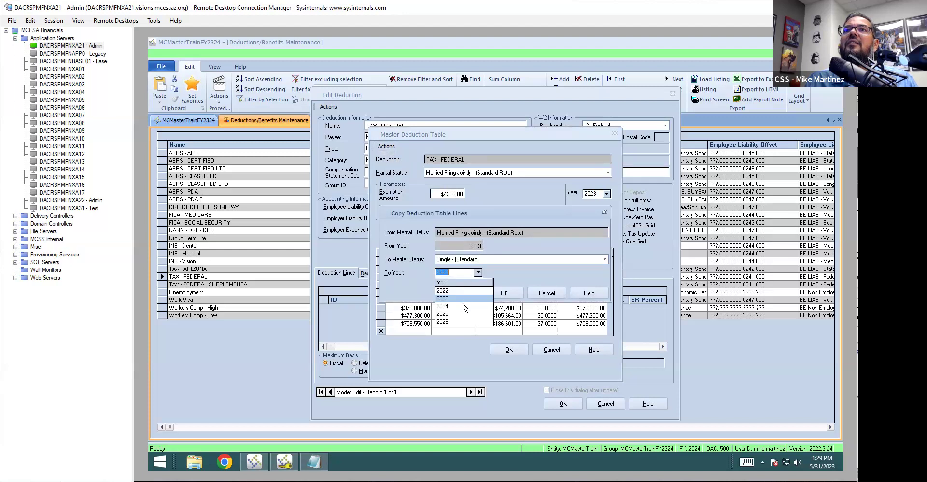
pyautogui.click(469, 298)
pyautogui.click(585, 259)
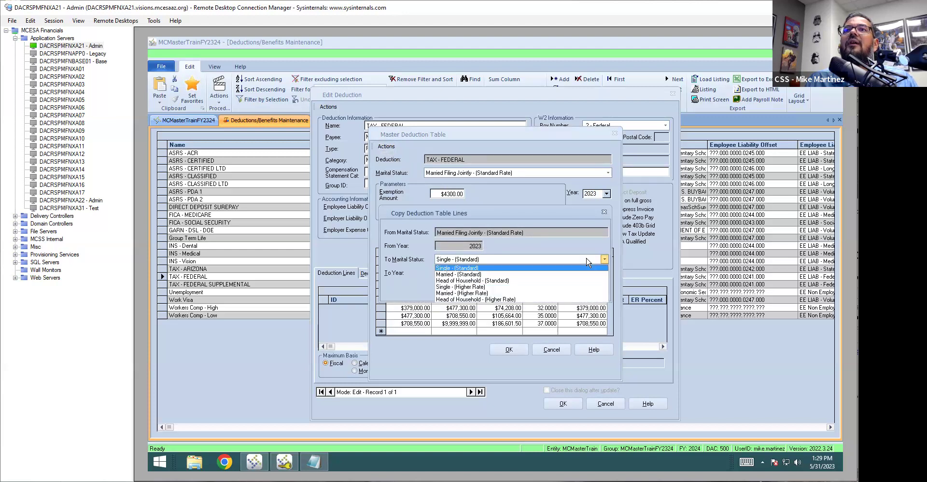
pyautogui.click(477, 274)
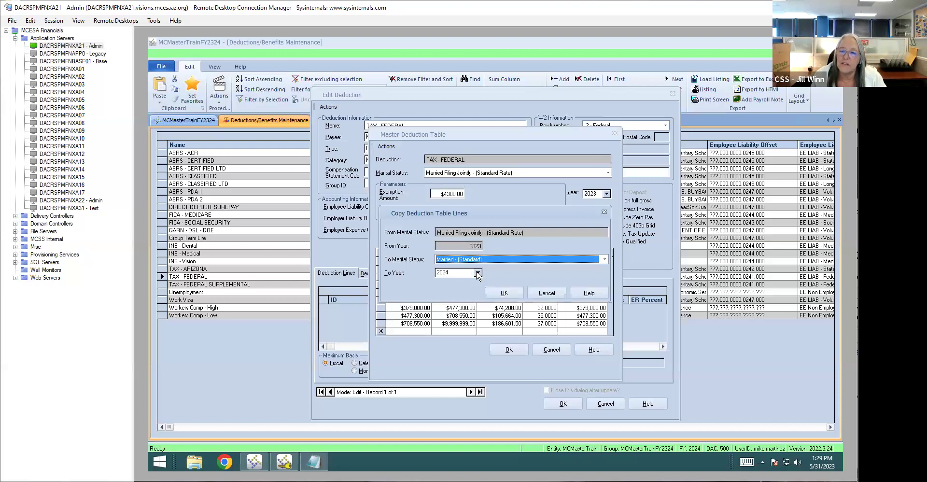
pyautogui.click(506, 295)
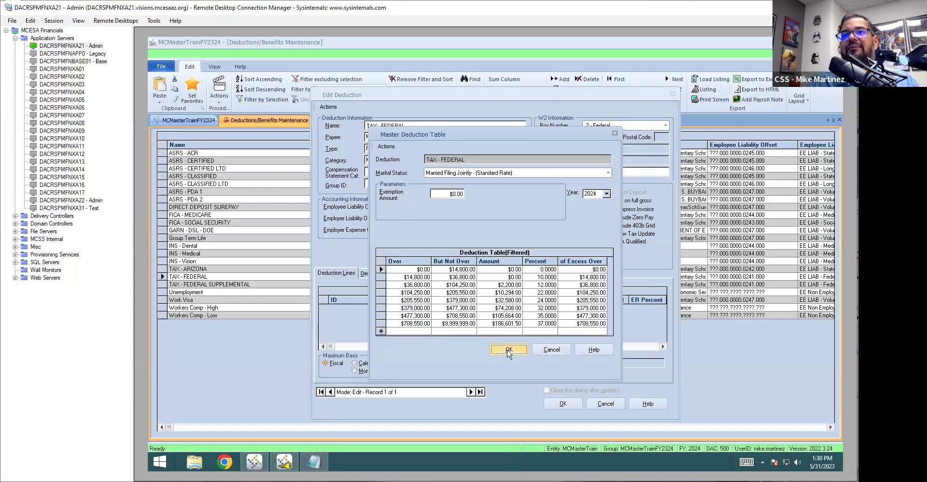
# Step: Save the master deduction table and the TAX - FEDERAL deduction
pyautogui.click(508, 350)
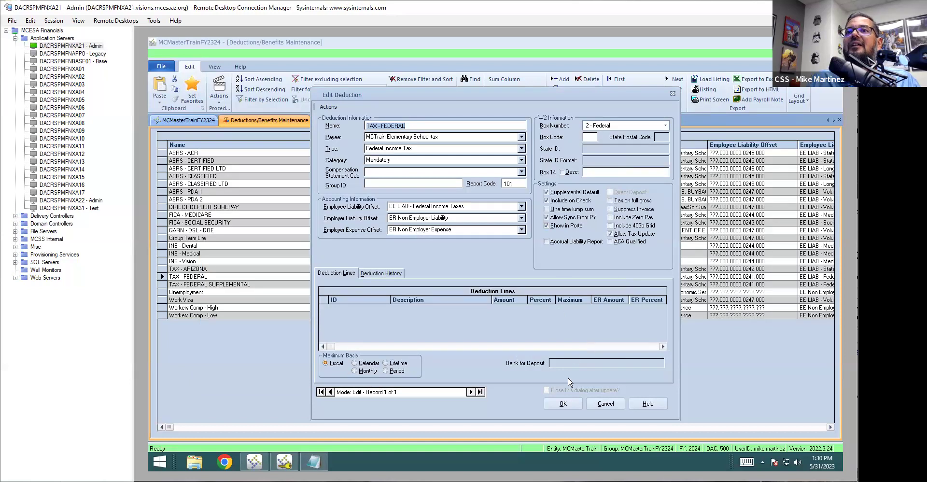
pyautogui.click(574, 408)
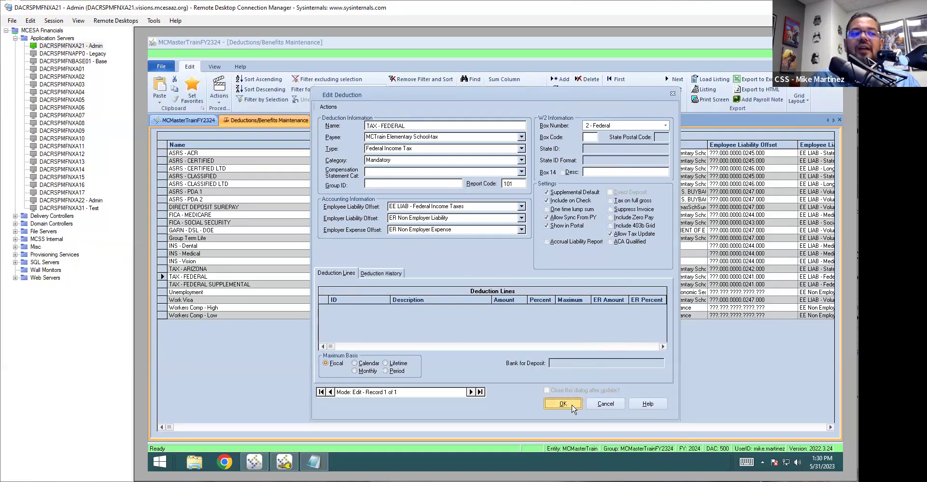
pyautogui.click(572, 406)
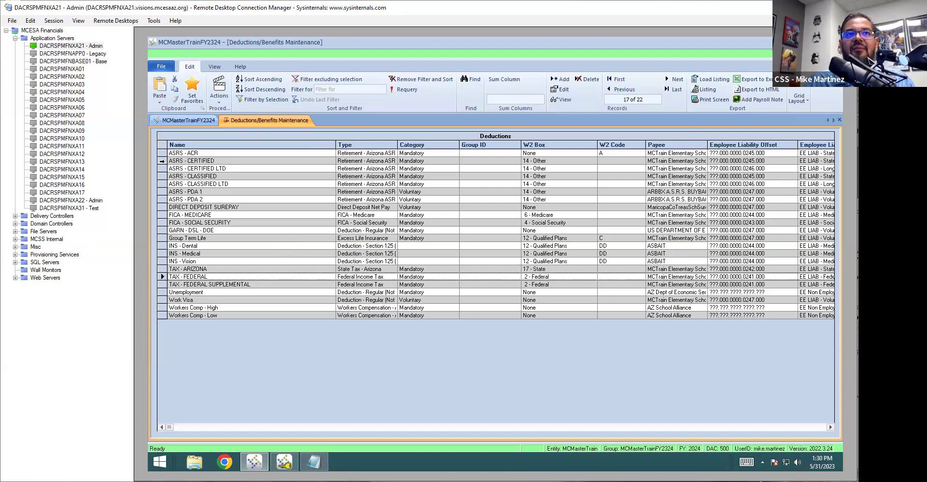
# Step: Review the employee and employer percentages on the ASRS - CERTIFIED deduction's RETIREMENT line, and accept both dialogs unchanged
pyautogui.click(162, 160)
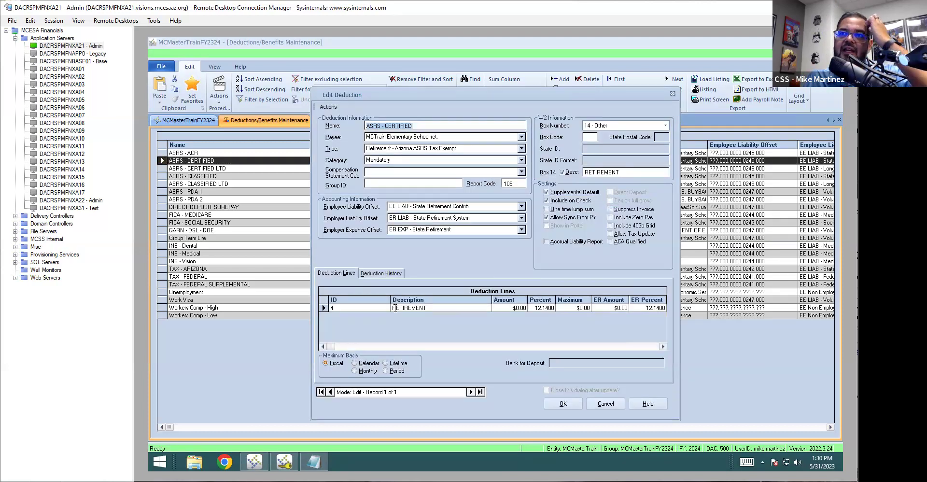
pyautogui.click(454, 308)
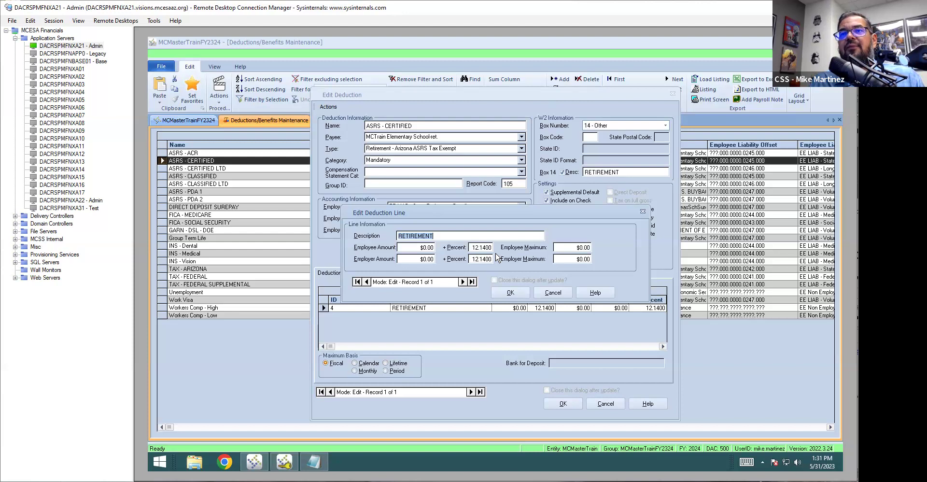
pyautogui.click(513, 293)
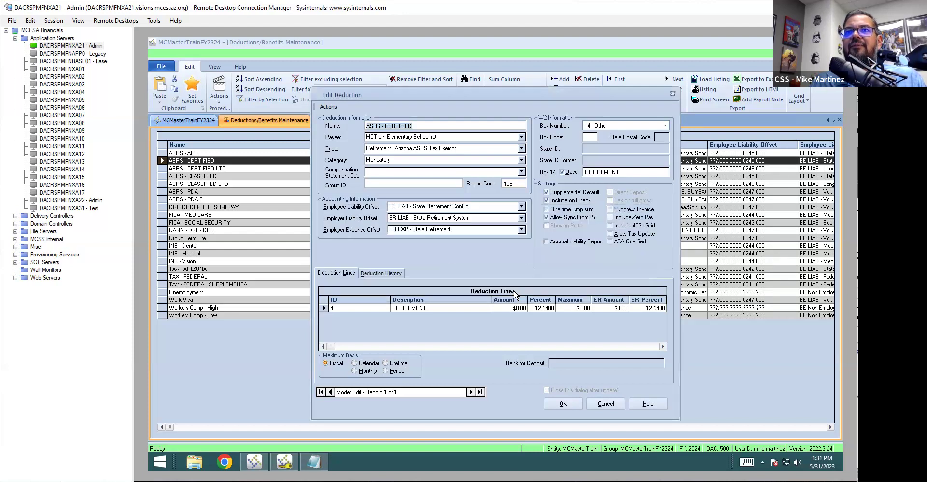
pyautogui.click(563, 407)
pyautogui.click(564, 408)
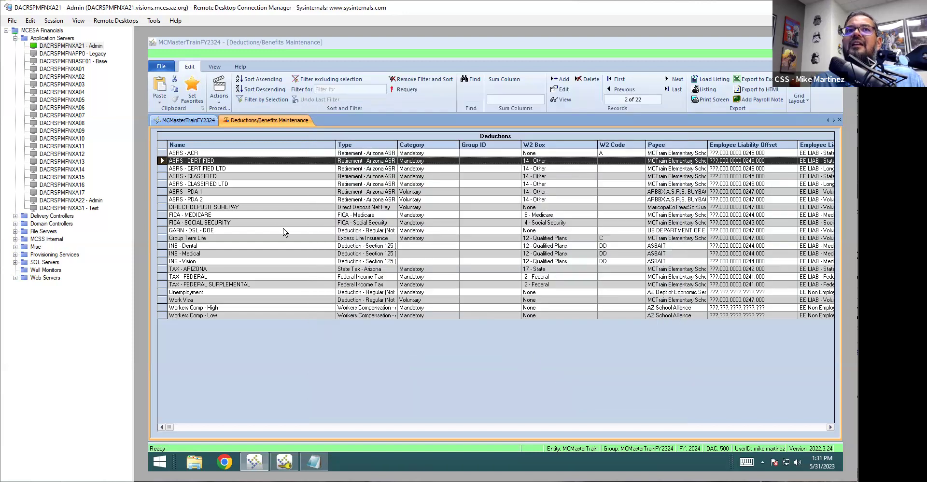
# Step: Check the actions available for the deductions, and close Deductions/Benefits Maintenance
pyautogui.click(219, 91)
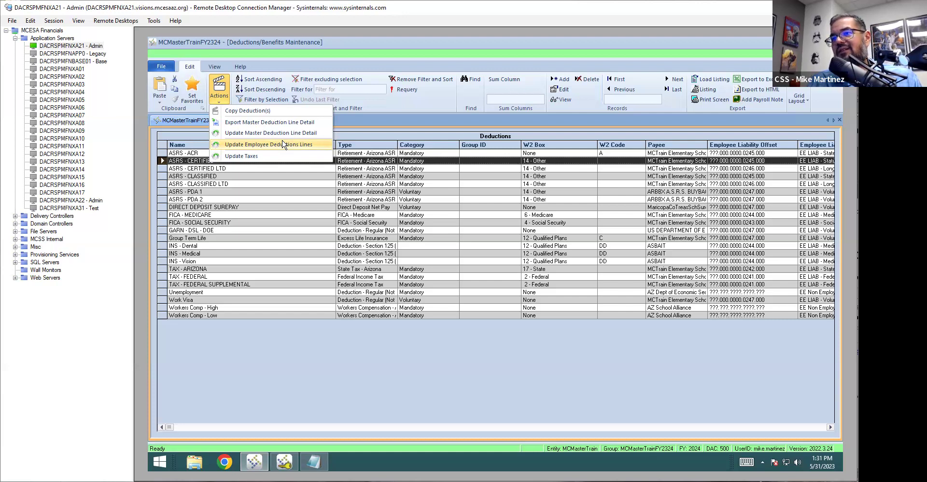
pyautogui.click(269, 235)
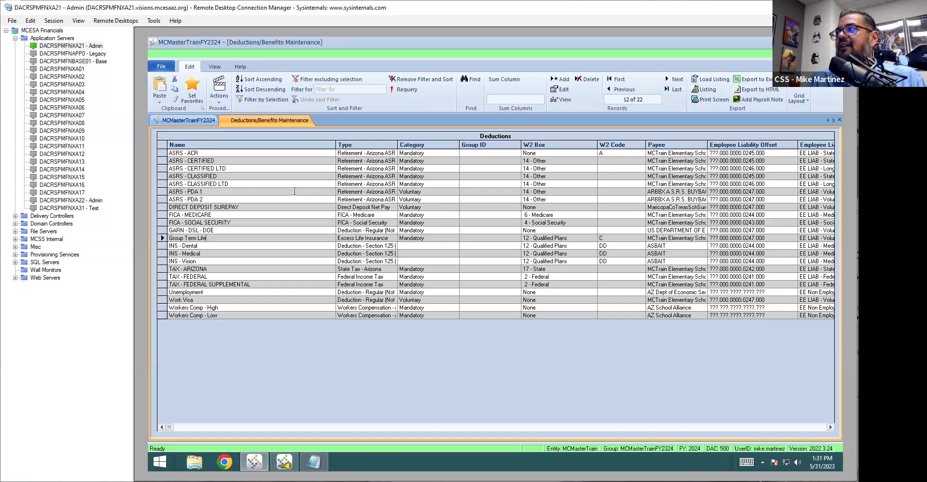
pyautogui.click(258, 214)
pyautogui.rightClick(284, 124)
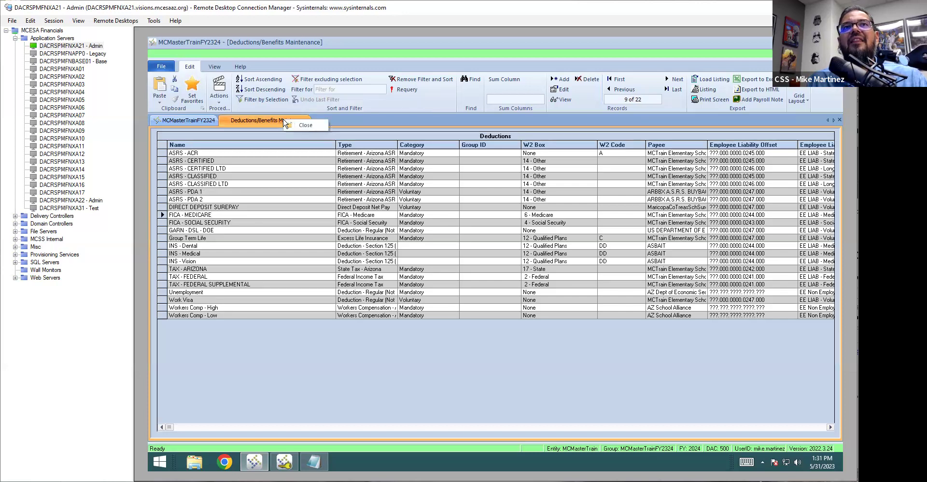
pyautogui.click(312, 126)
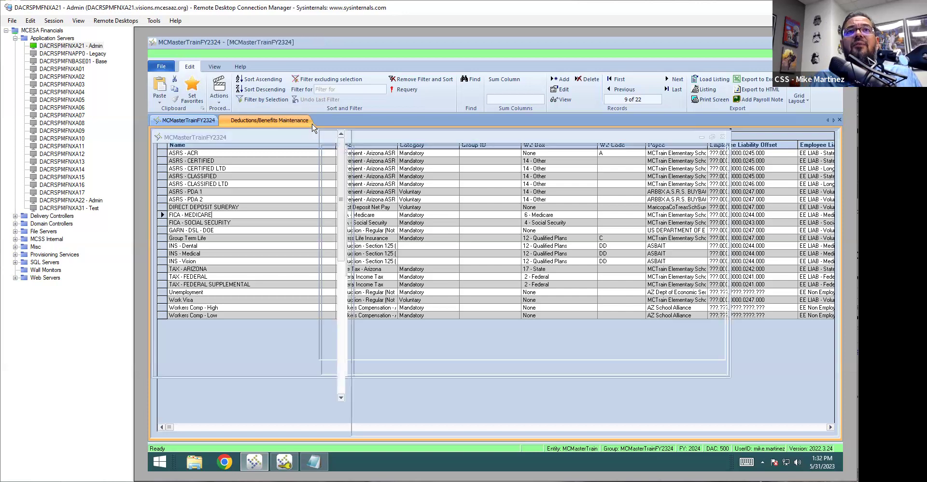
# Step: Open the Pay Cycles list from the calendars in the Payroll configuration
pyautogui.click(178, 213)
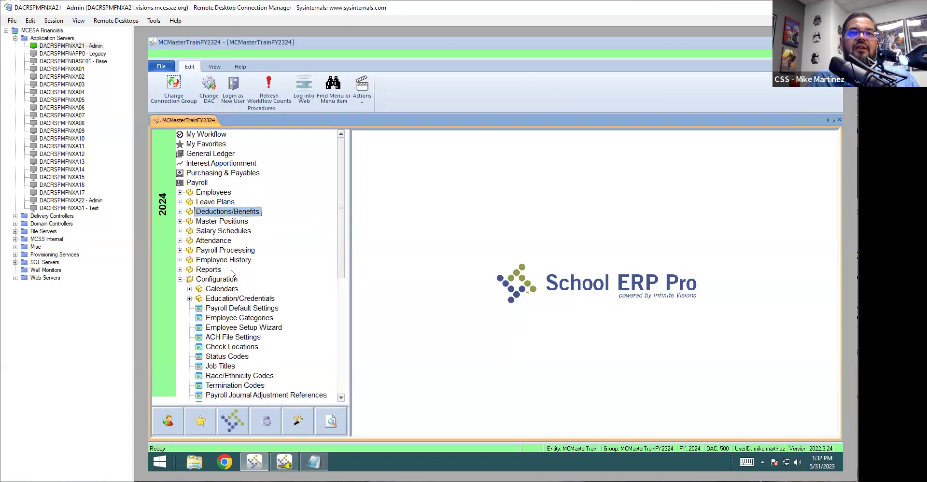
pyautogui.click(193, 184)
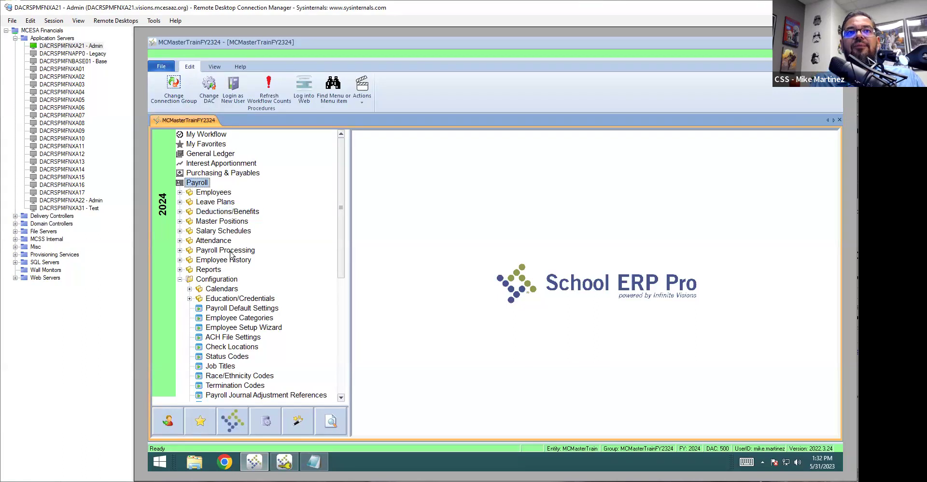
pyautogui.click(231, 280)
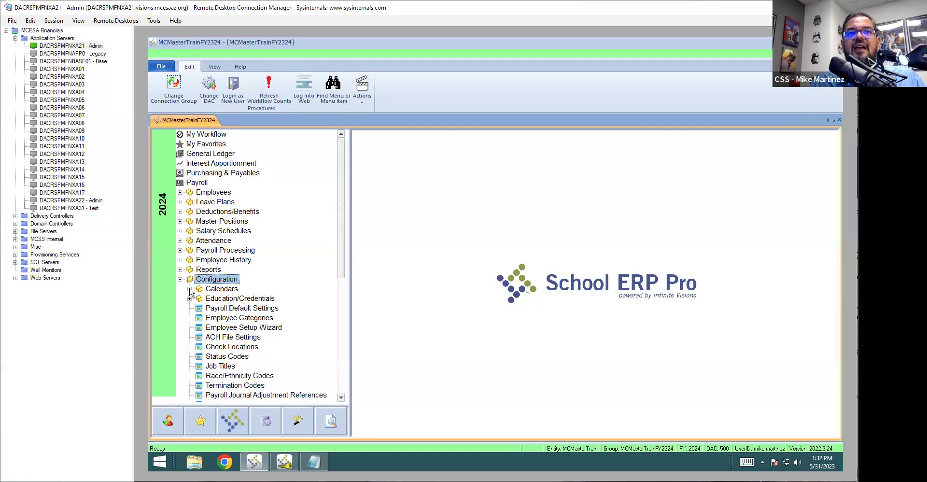
pyautogui.click(189, 289)
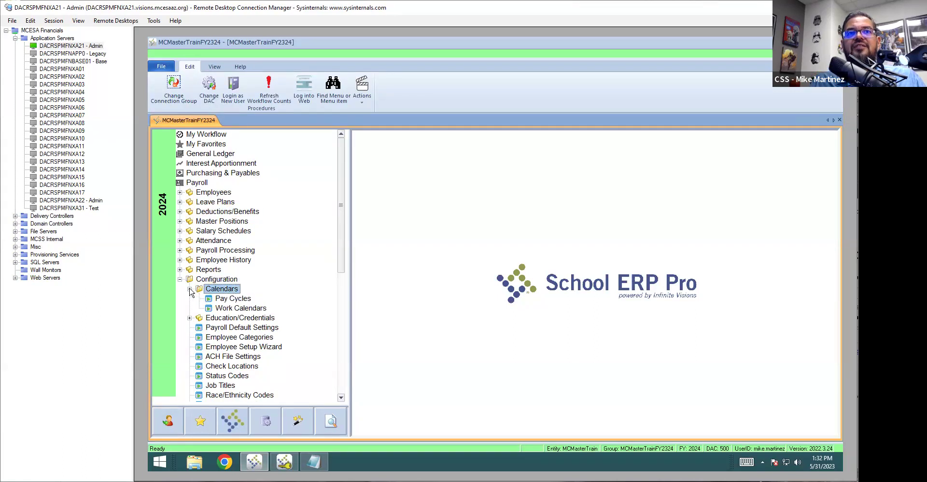
pyautogui.click(231, 300)
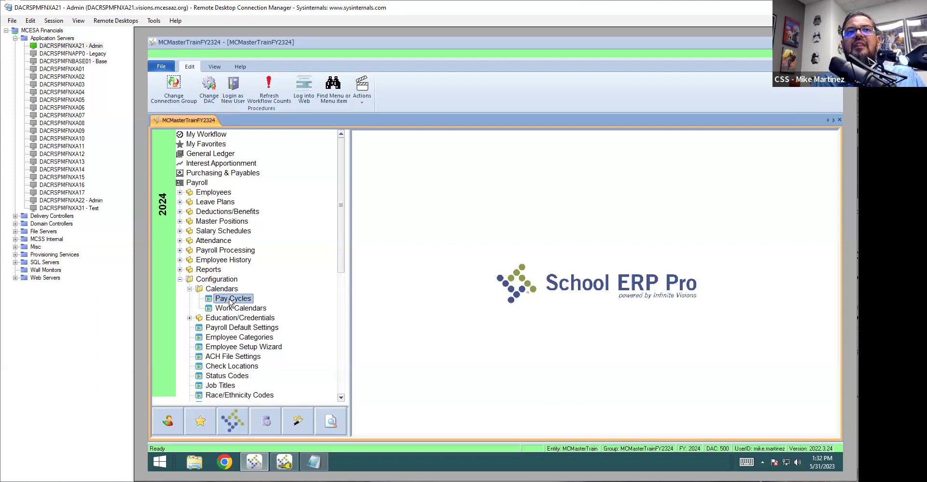
pyautogui.doubleClick(231, 300)
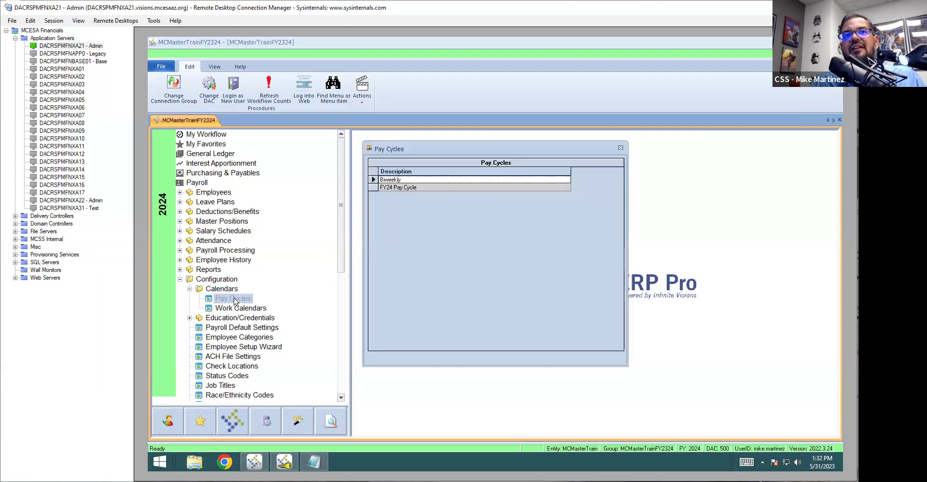
pyautogui.moveTo(438, 149); pyautogui.dragTo(495, 175)
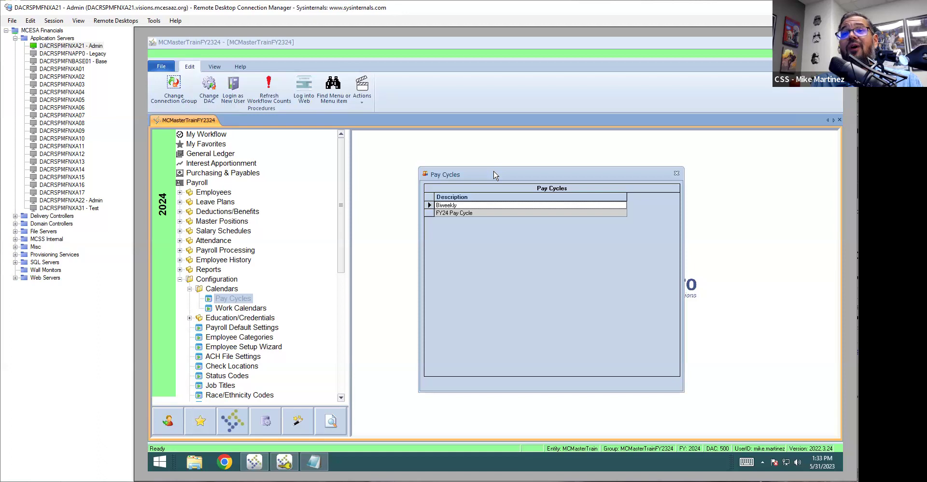
# Step: Open the Biweekly pay cycle and start updating its pay periods with next year dates, agreeing to add one year
pyautogui.doubleClick(466, 203)
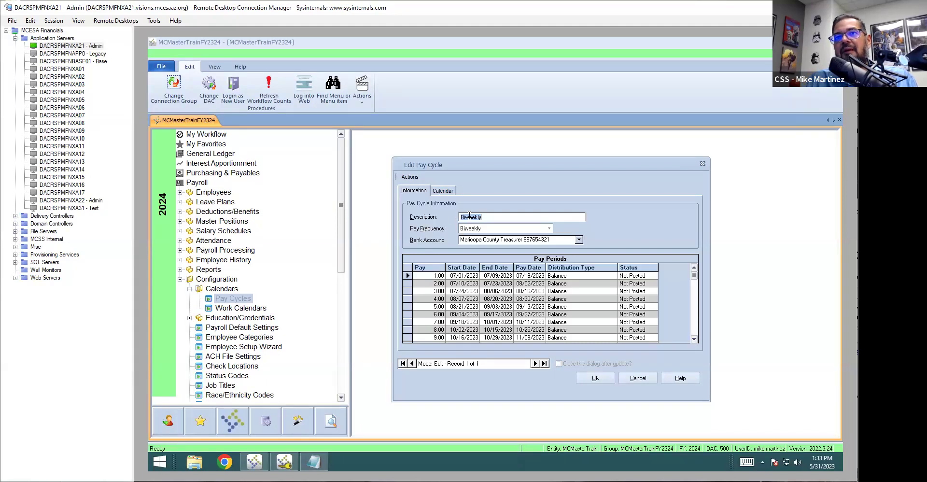
pyautogui.click(443, 191)
pyautogui.click(414, 191)
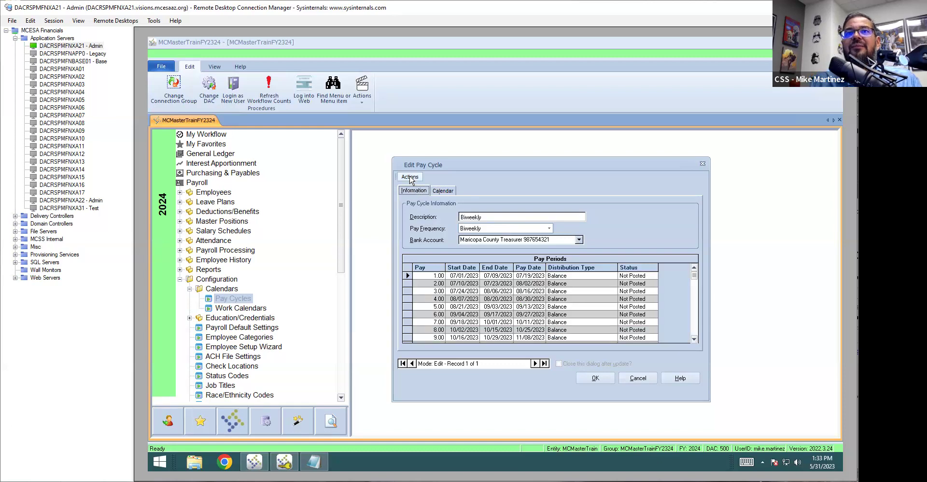
pyautogui.click(410, 178)
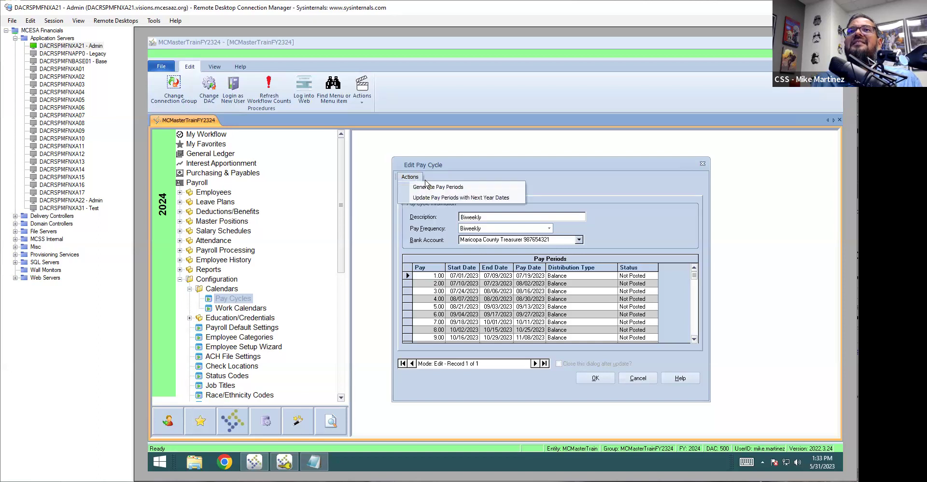
pyautogui.click(476, 199)
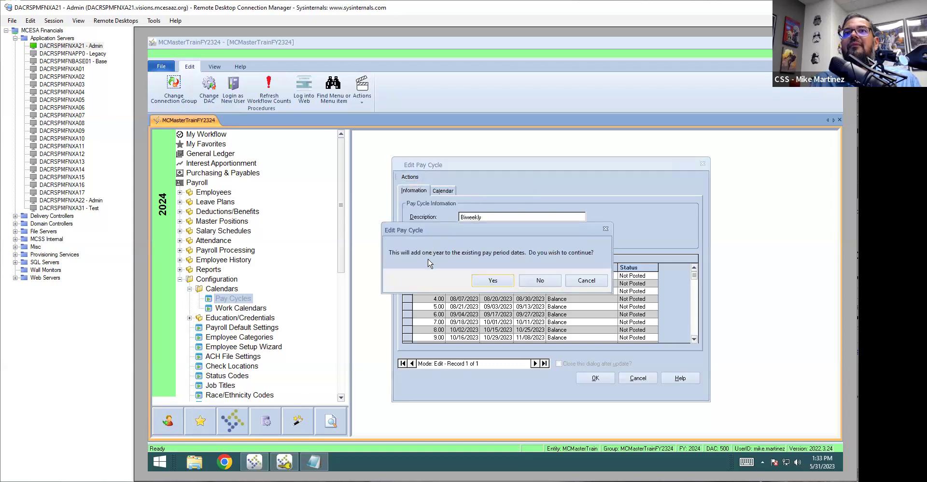
pyautogui.click(493, 280)
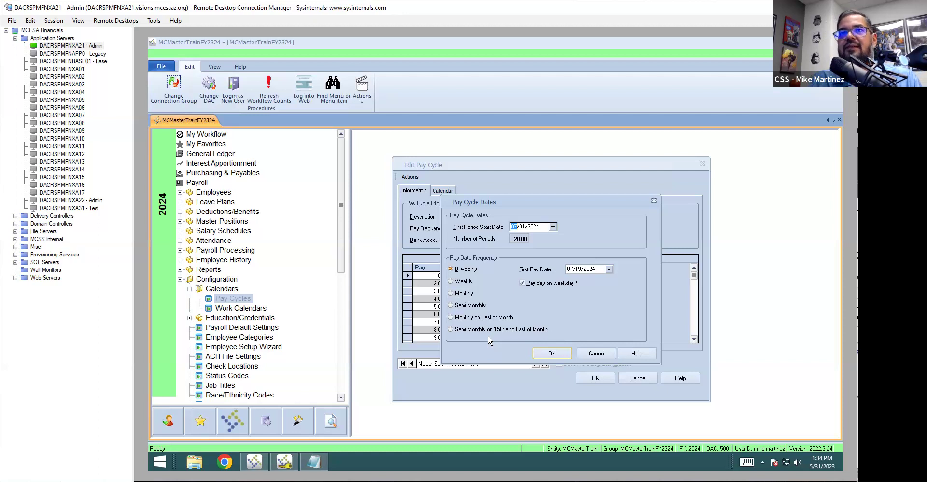
pyautogui.click(609, 268)
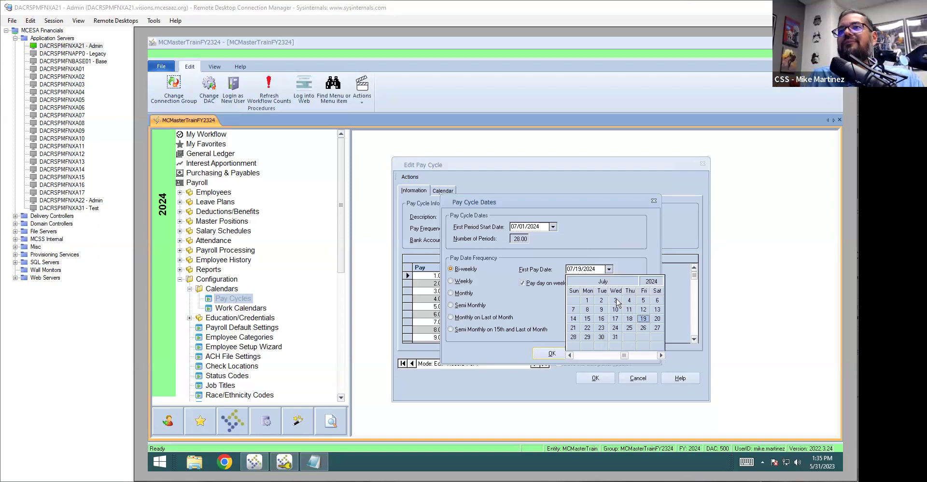
pyautogui.click(570, 355)
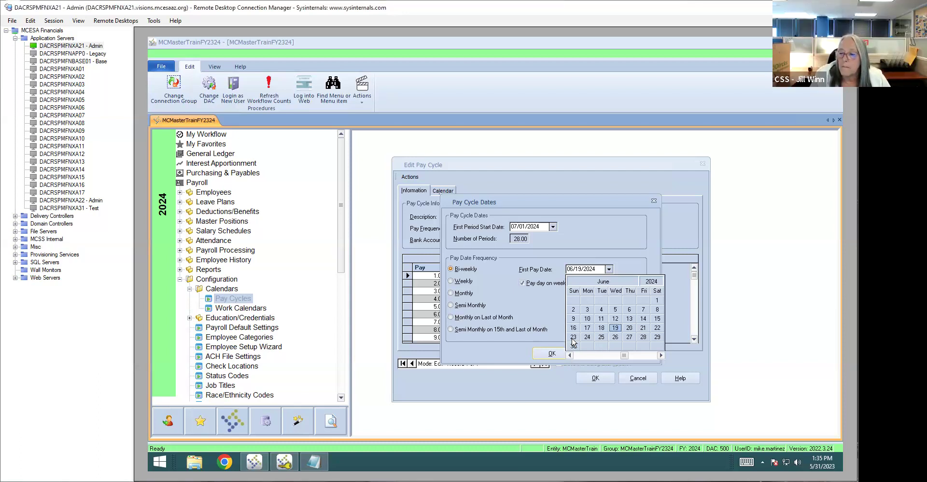
pyautogui.click(657, 336)
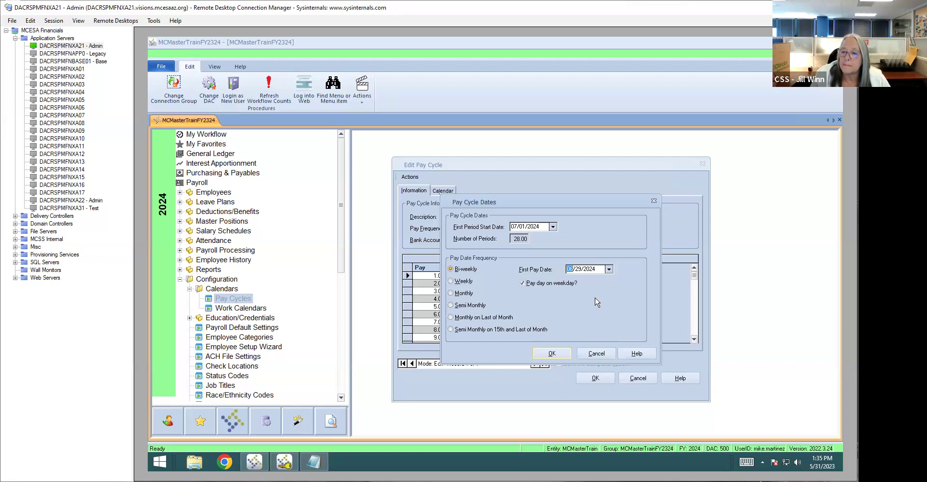
pyautogui.click(610, 269)
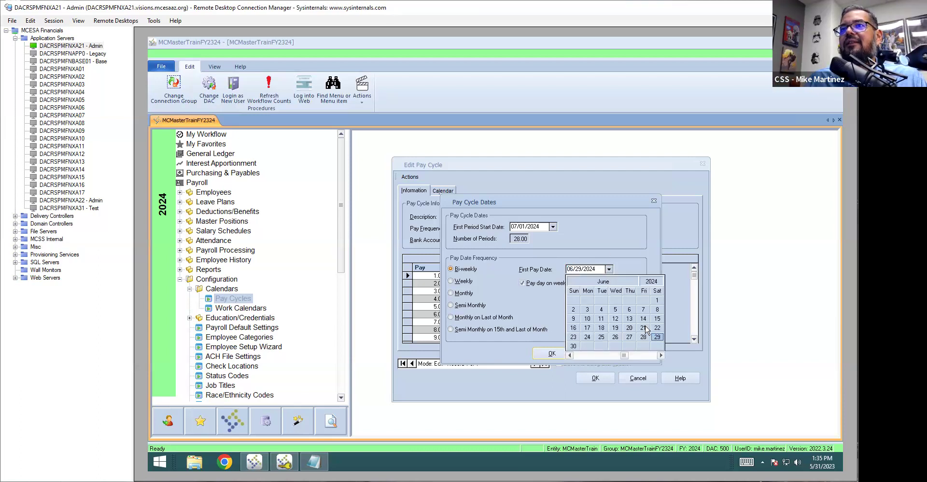
pyautogui.click(661, 355)
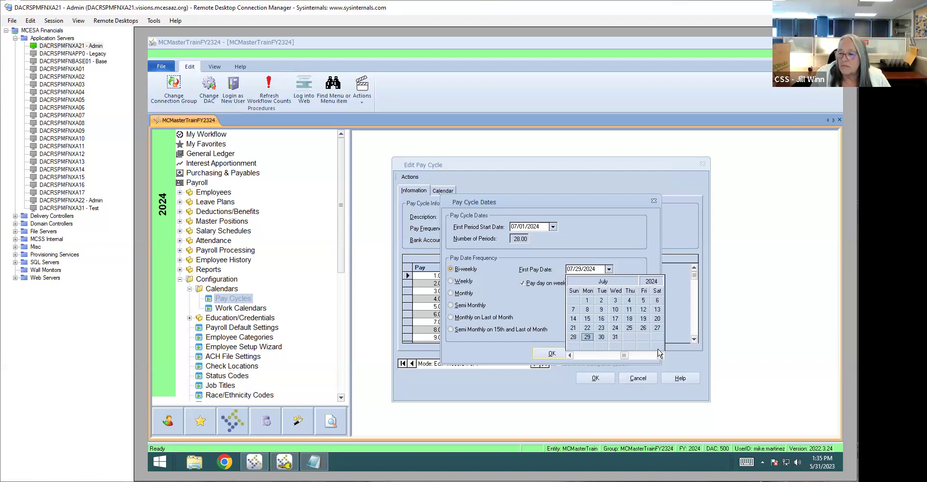
pyautogui.click(646, 319)
# Step: Set the First Period Start Date to 06/29/2024 and apply the new pay cycle dates
pyautogui.click(553, 227)
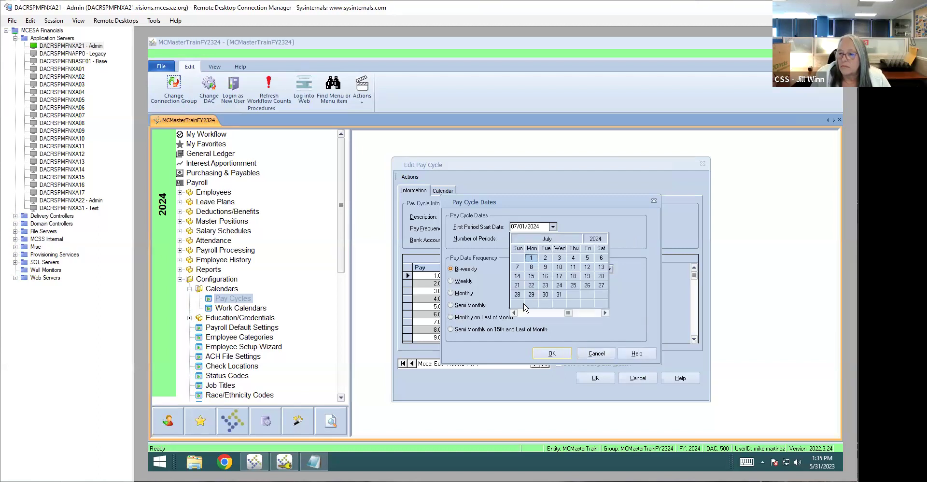
pyautogui.click(514, 313)
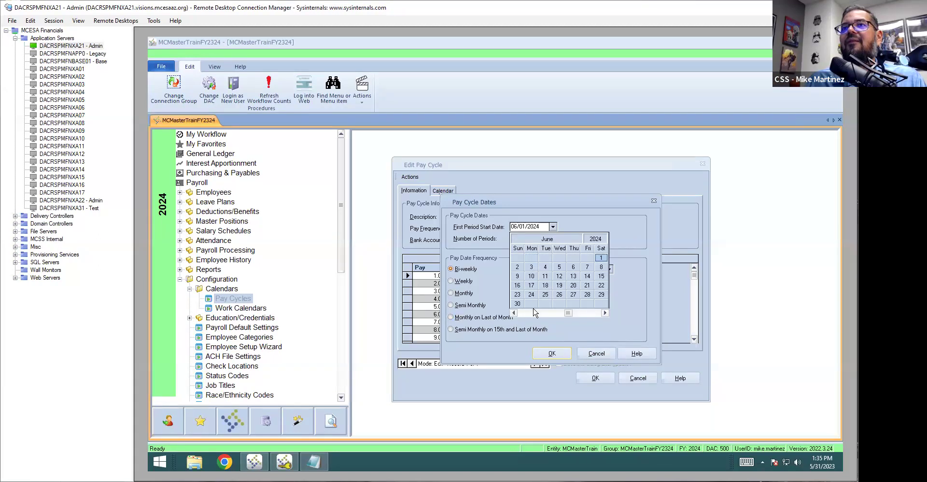
pyautogui.click(601, 294)
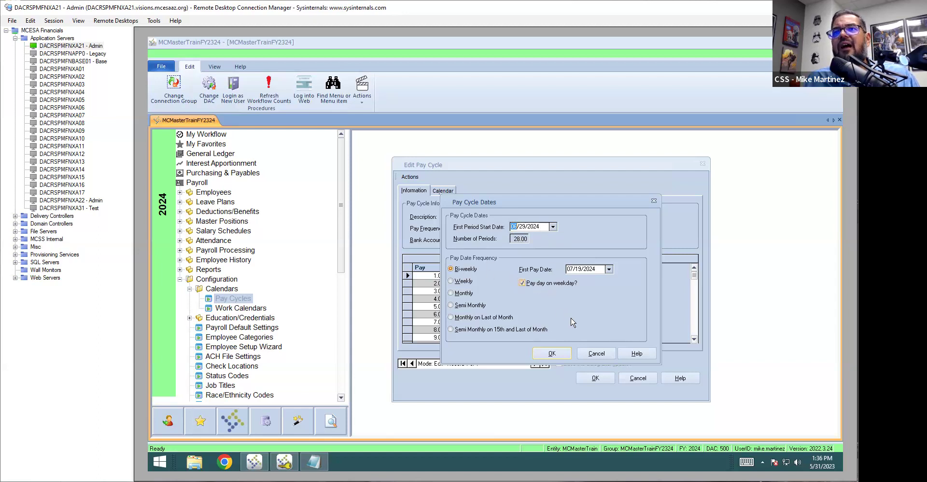
pyautogui.click(552, 354)
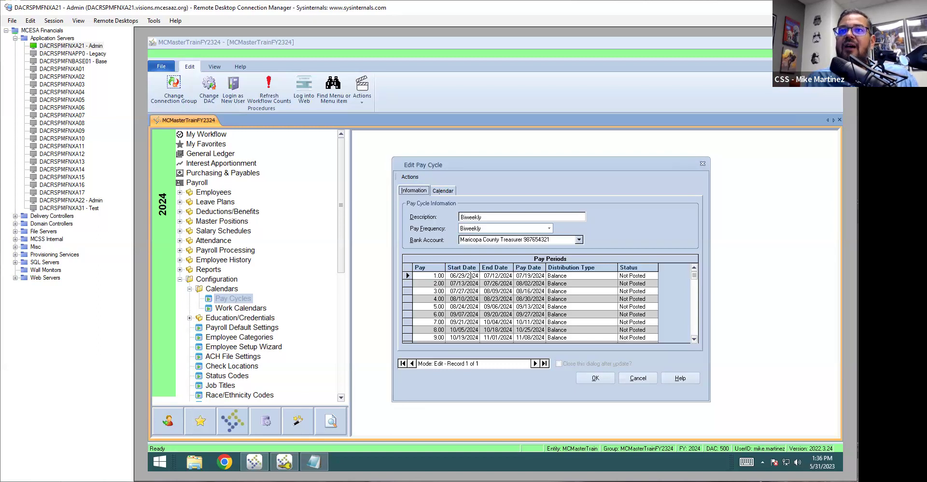
# Step: Change the start date of pay period 1.00 to 07/01/2024 and save the pay period
pyautogui.click(407, 276)
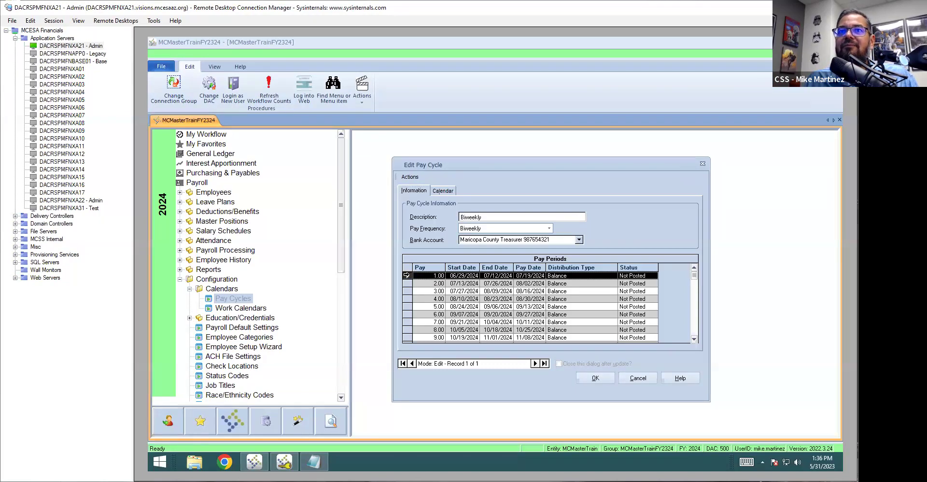
pyautogui.doubleClick(467, 275)
pyautogui.click(518, 230)
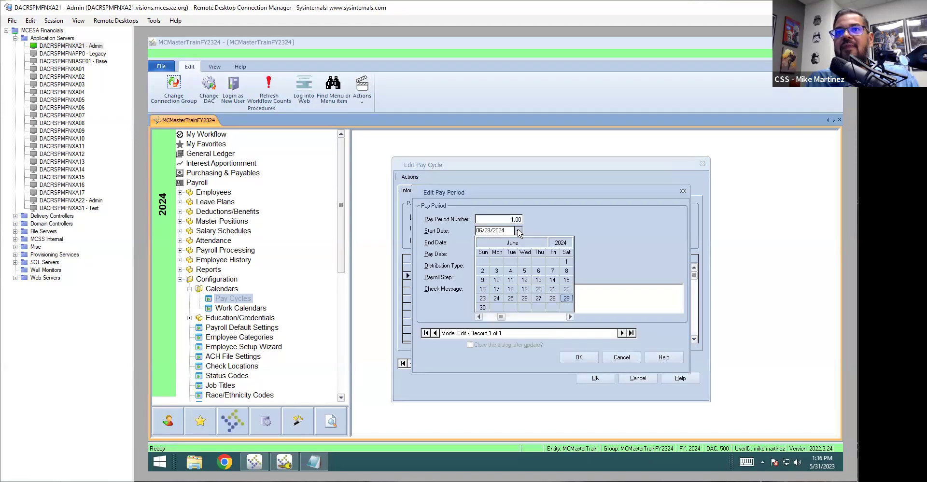
pyautogui.click(571, 317)
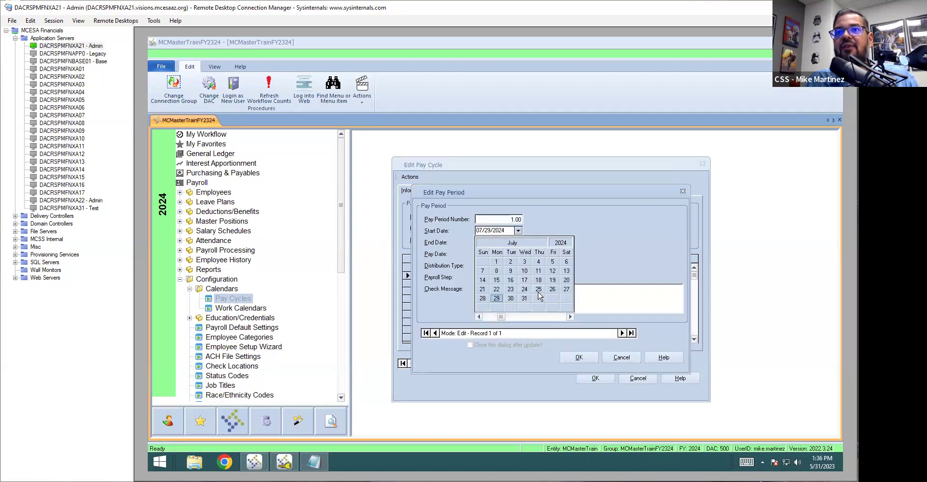
pyautogui.click(496, 261)
pyautogui.click(579, 356)
# Step: Review the start, end and pay dates of the remaining Biweekly pay periods, especially the last ones around fiscal year end
pyautogui.click(484, 285)
pyautogui.scroll(-5, 484, 285)
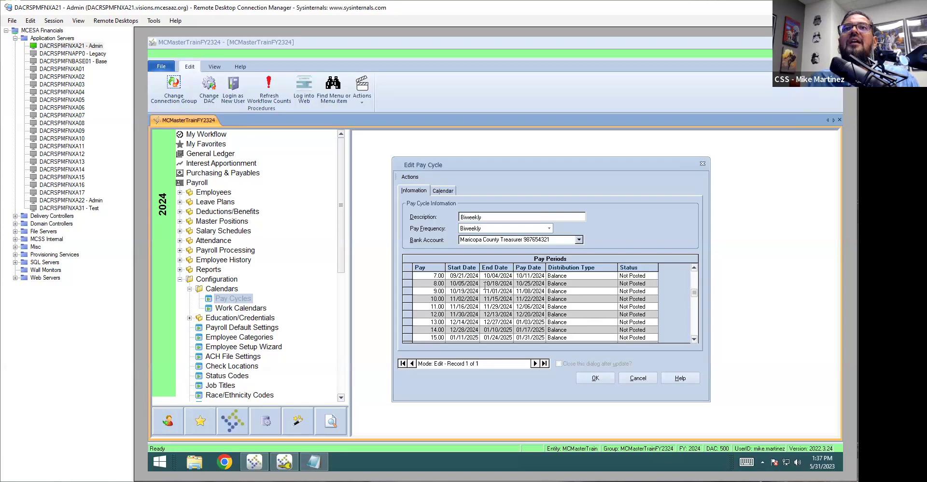
pyautogui.scroll(-2, 485, 287)
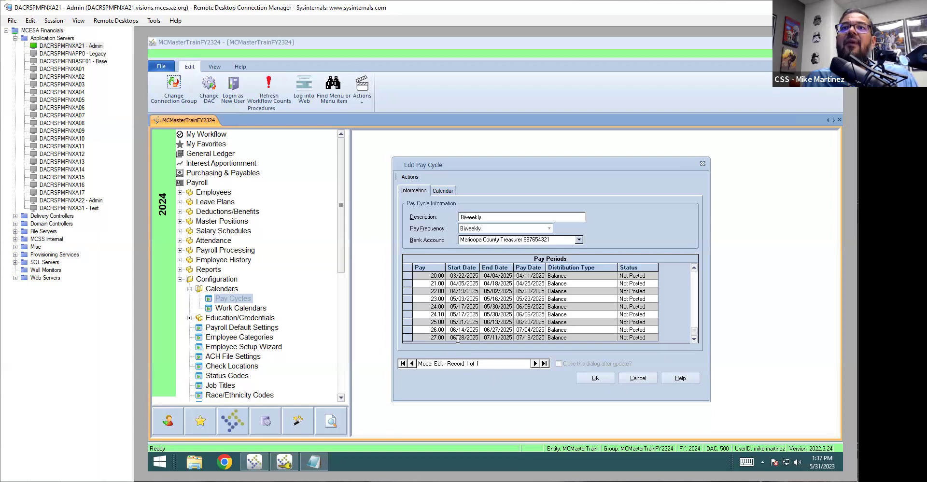
pyautogui.click(497, 329)
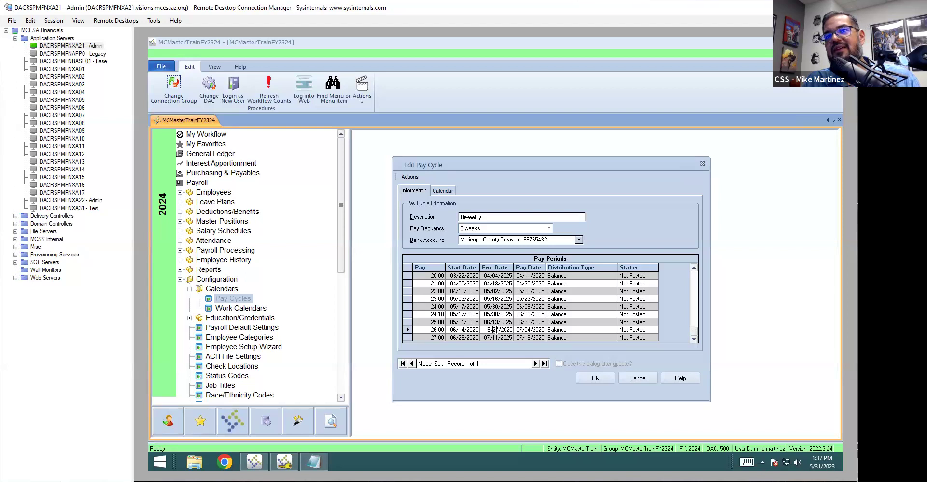
pyautogui.click(496, 337)
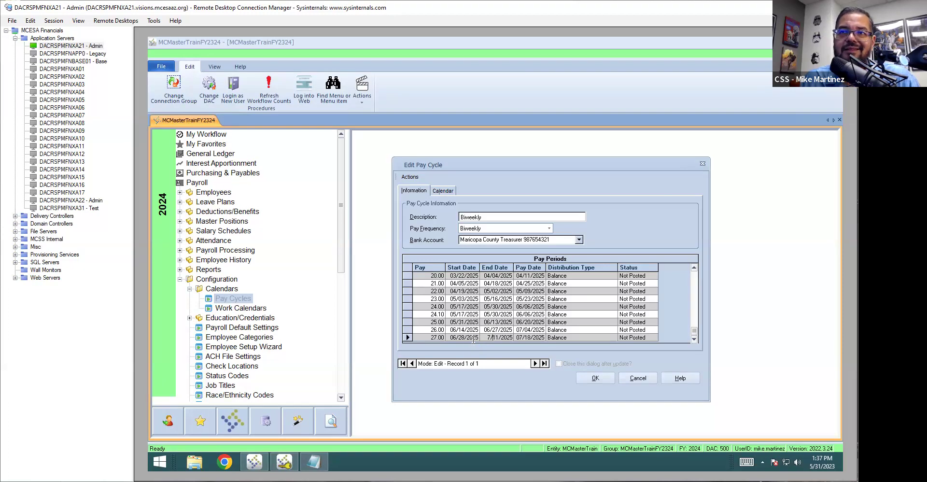
pyautogui.scroll(5, 488, 326)
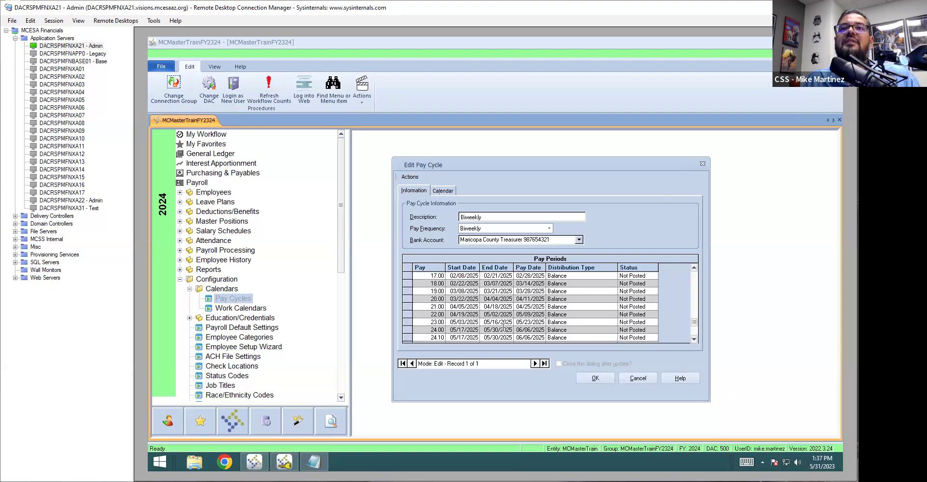
pyautogui.scroll(-4, 500, 327)
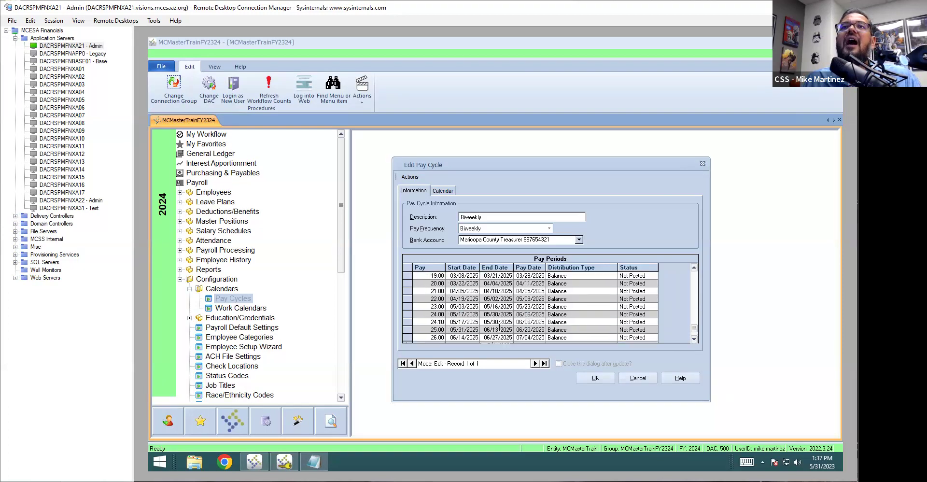
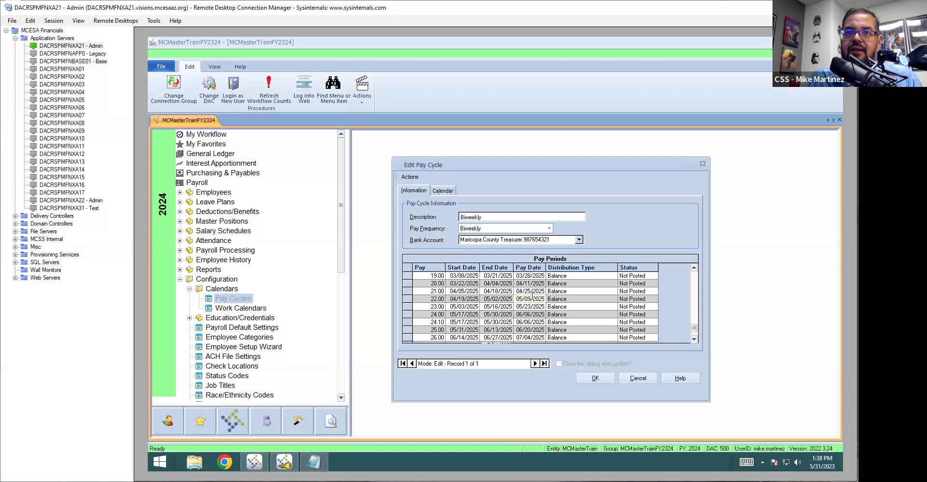
# Step: Check pay period 24.10 and the other pay periods of the Biweekly pay cycle, and save the pay cycle
pyautogui.click(491, 298)
pyautogui.scroll(-1, 491, 299)
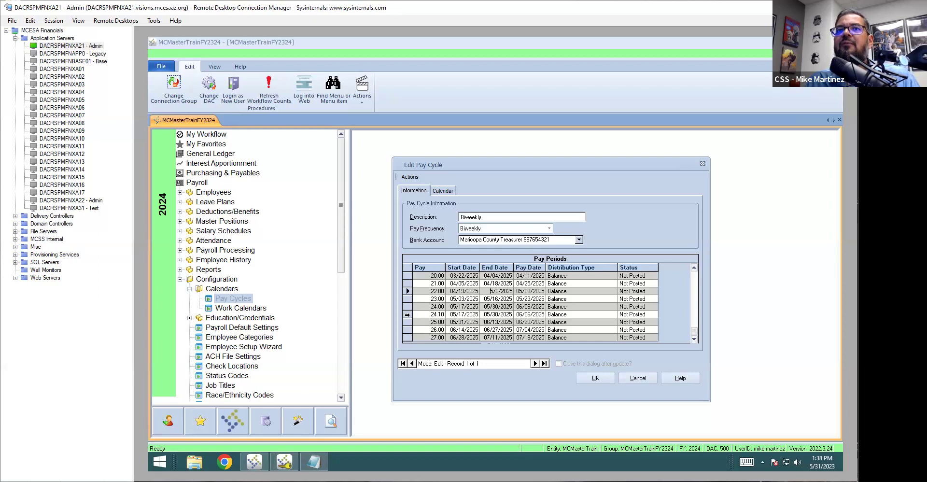
pyautogui.click(407, 314)
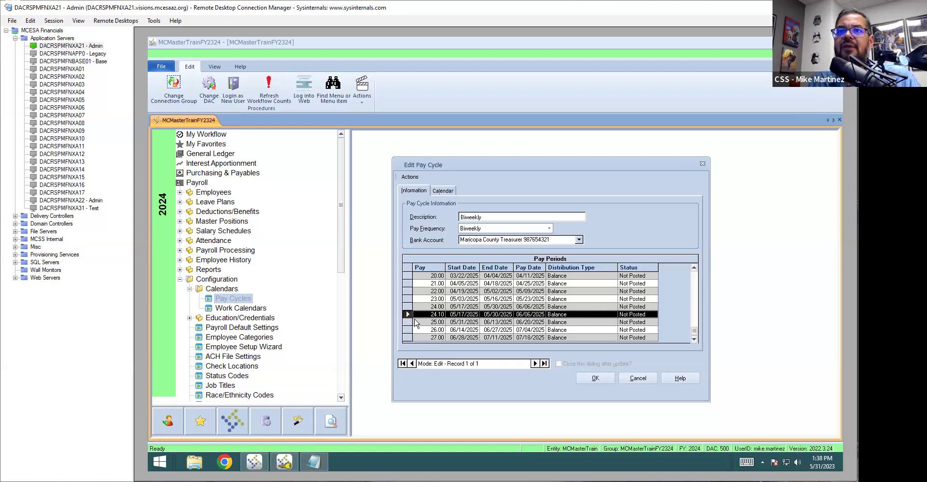
pyautogui.click(515, 307)
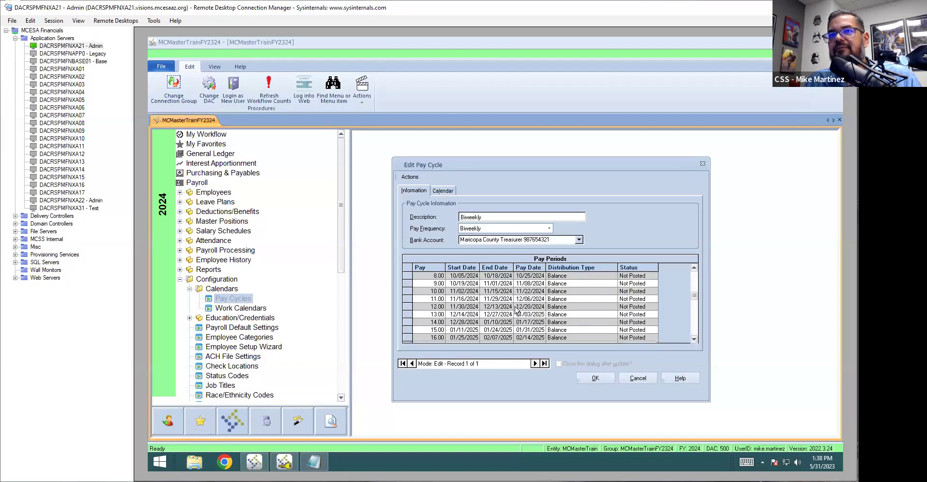
pyautogui.scroll(7, 509, 302)
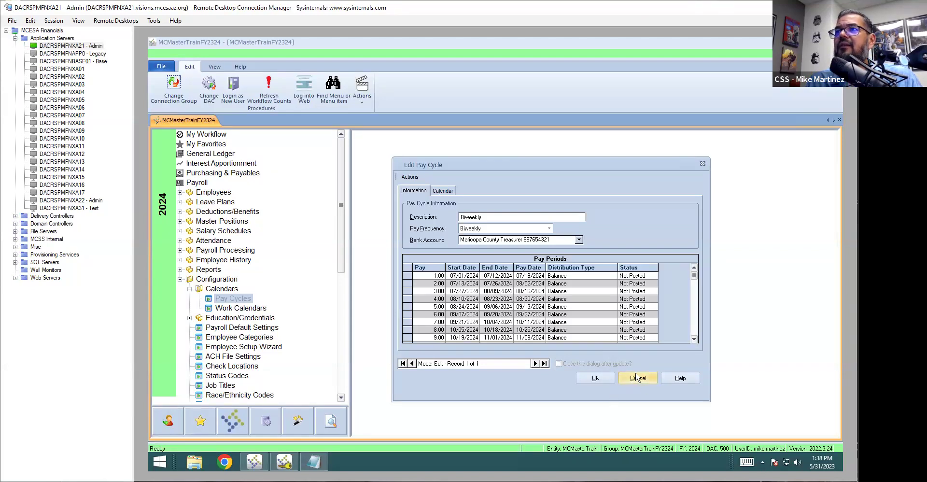
pyautogui.click(595, 378)
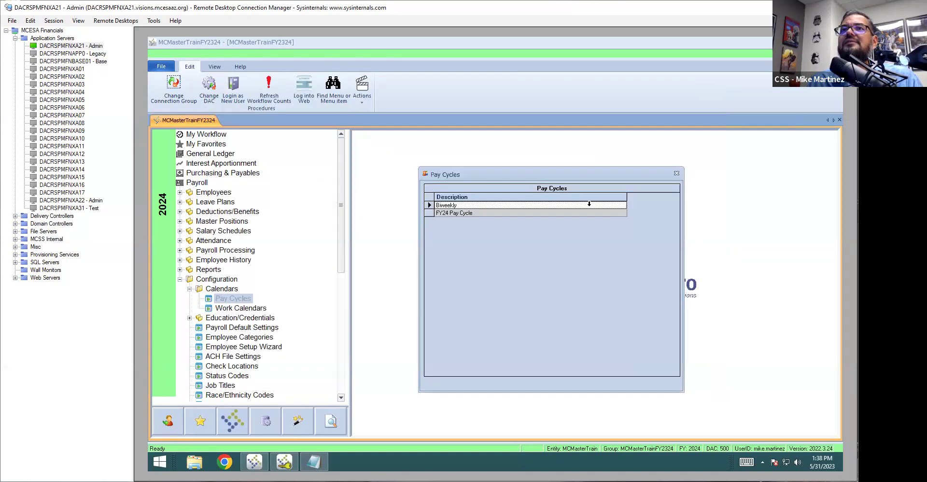
# Step: Add a new pay cycle, entering a description made of a first name followed by "Pay Cycle"
pyautogui.rightClick(511, 247)
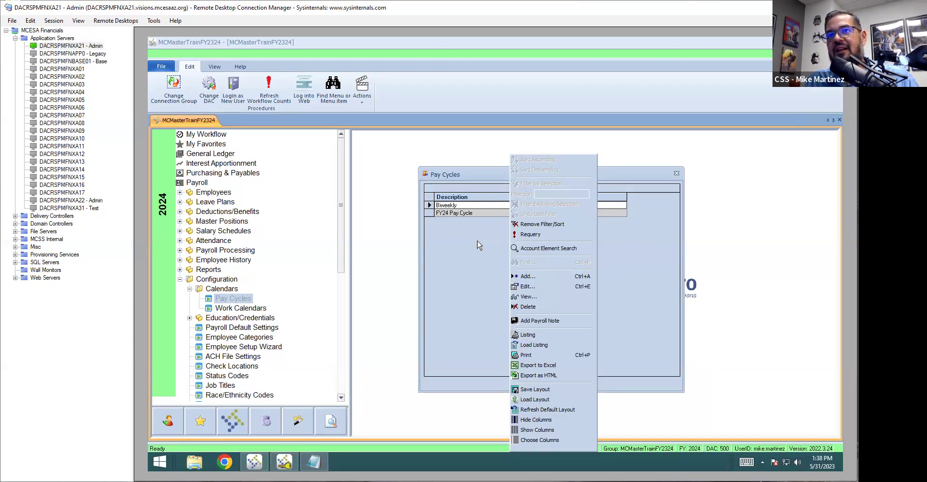
pyautogui.click(477, 245)
pyautogui.rightClick(480, 243)
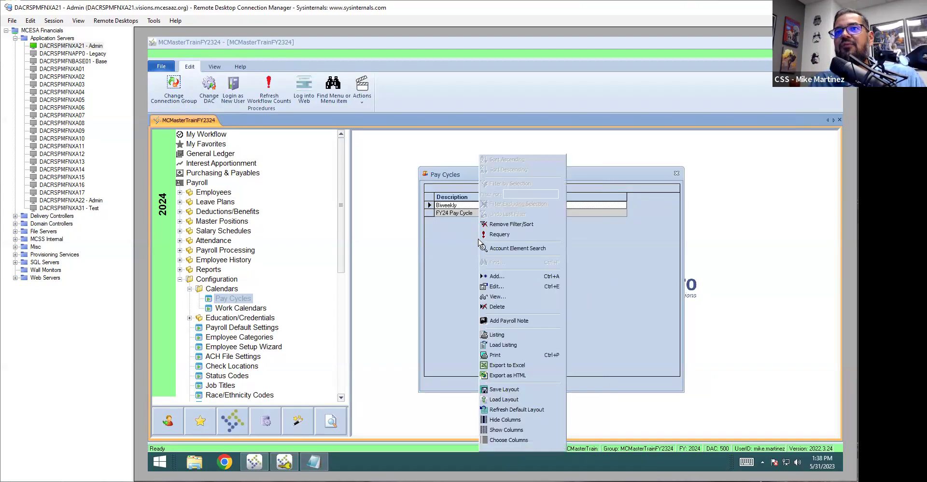
pyautogui.click(498, 276)
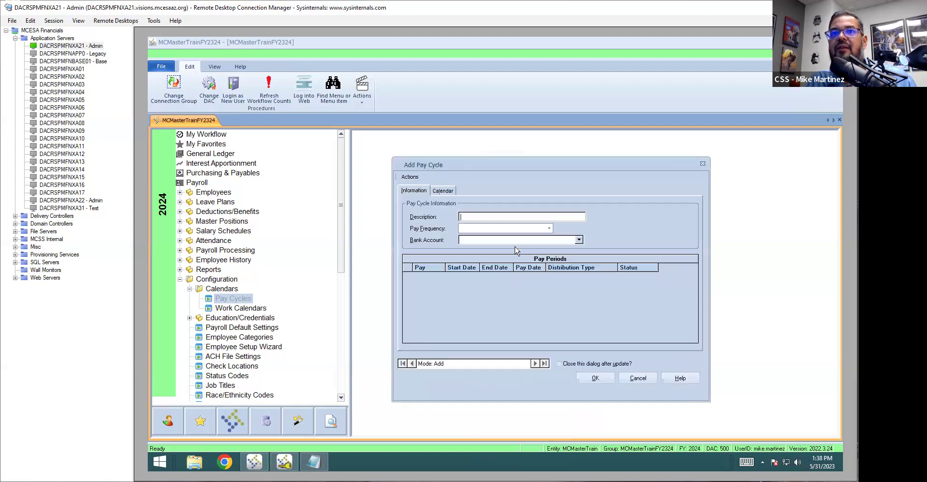
pyautogui.write('Mike')
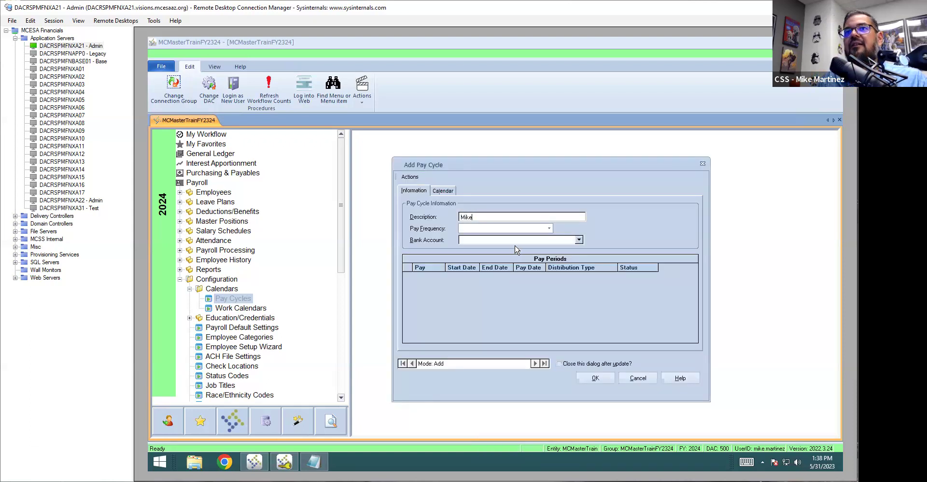
pyautogui.write(' Pay Cycle')
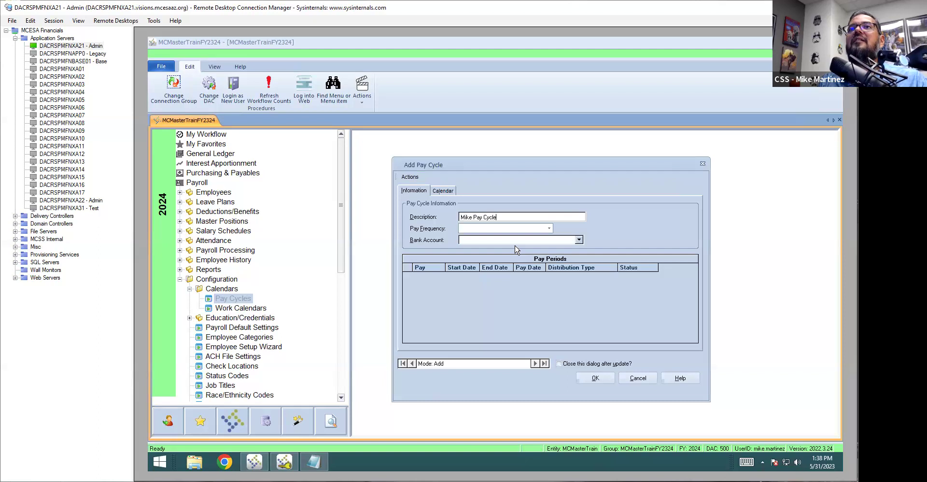
pyautogui.press('Tab')
# Step: Set the new pay cycle's frequency to Biweekly and choose the Maricopa County Treasurer bank account
pyautogui.click(548, 228)
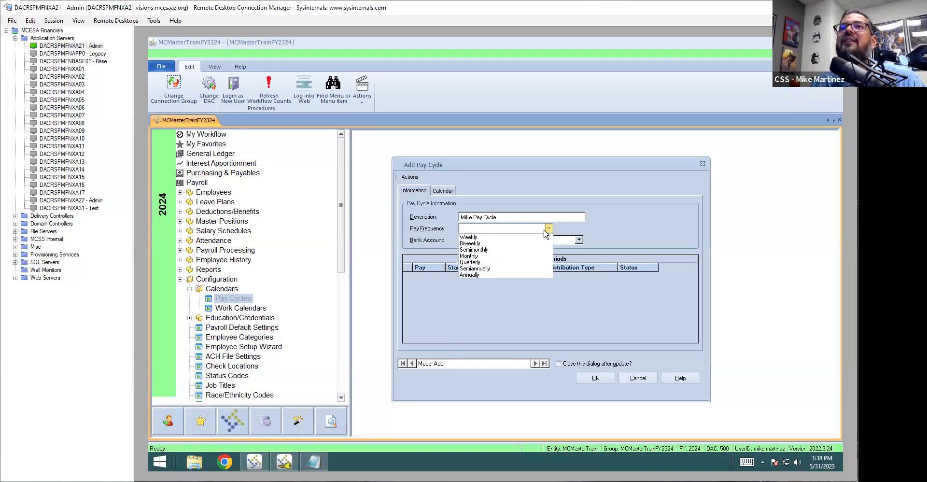
pyautogui.click(492, 243)
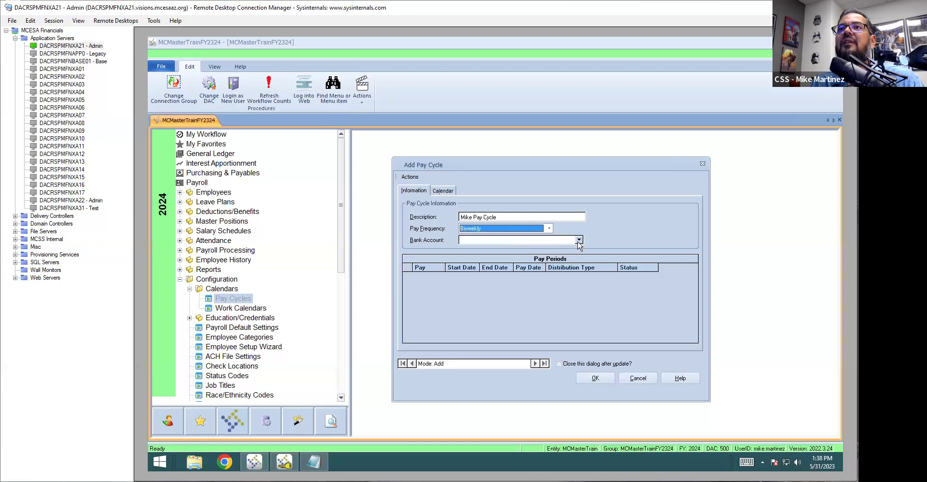
pyautogui.click(578, 240)
pyautogui.click(527, 258)
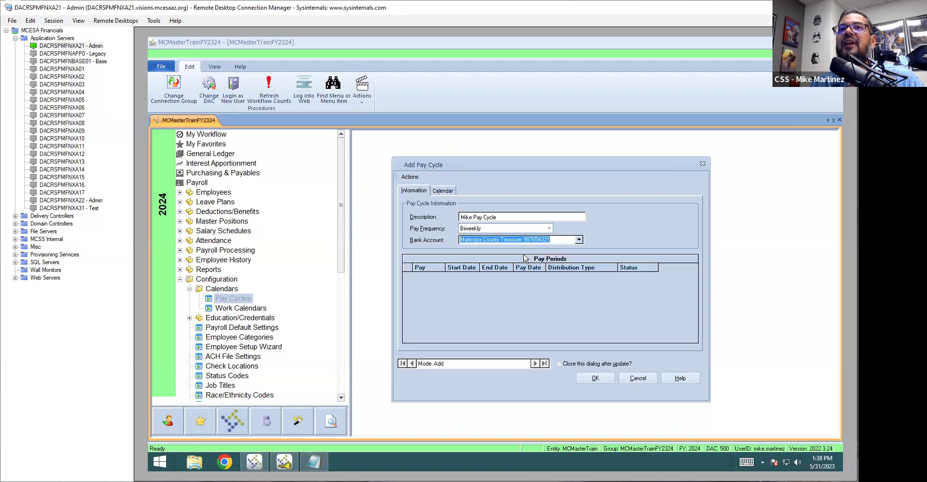
# Step: Start generating pay periods for the new pay cycle and set the First Pay Date to 07/18/2023
pyautogui.click(408, 177)
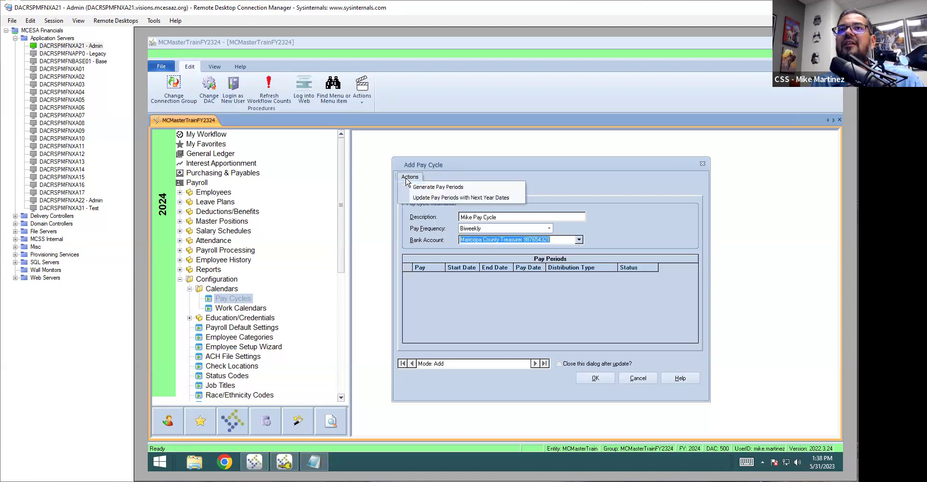
pyautogui.click(449, 189)
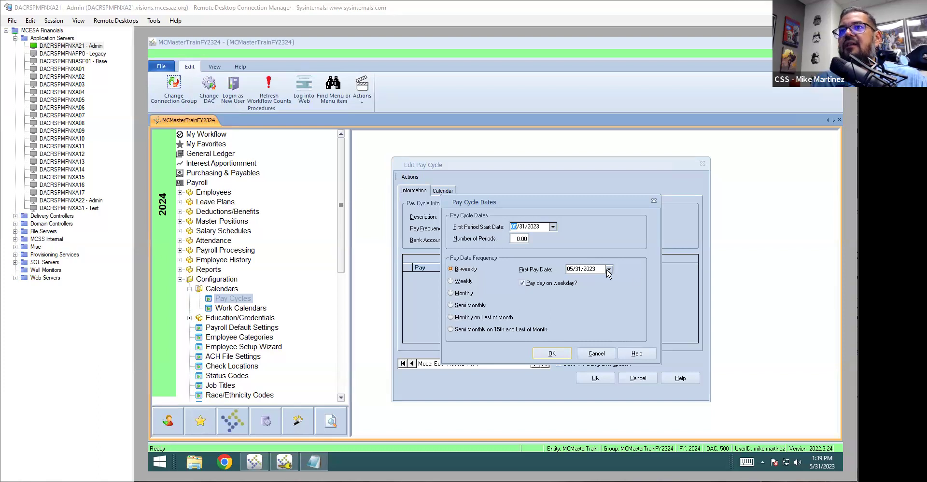
pyautogui.hotkey('alt', 'Down')
pyautogui.press('Right')
pyautogui.press('Right')
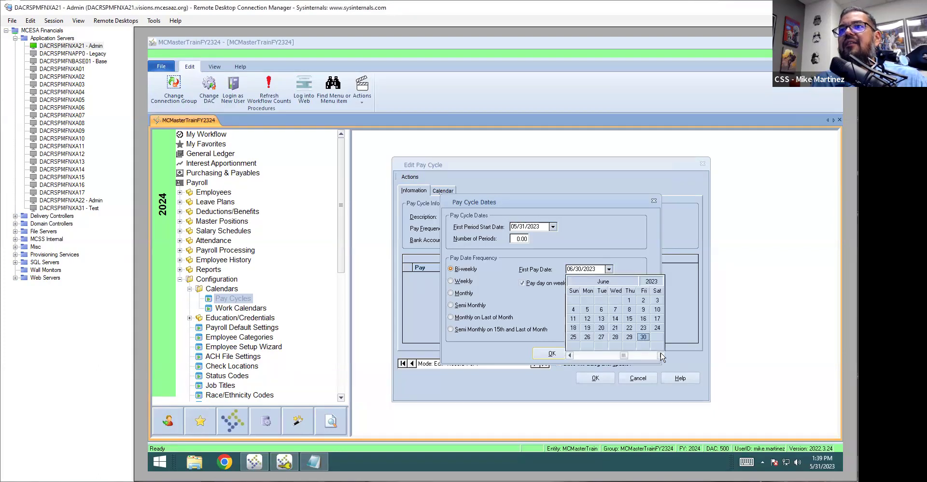
pyautogui.click(660, 356)
pyautogui.click(600, 328)
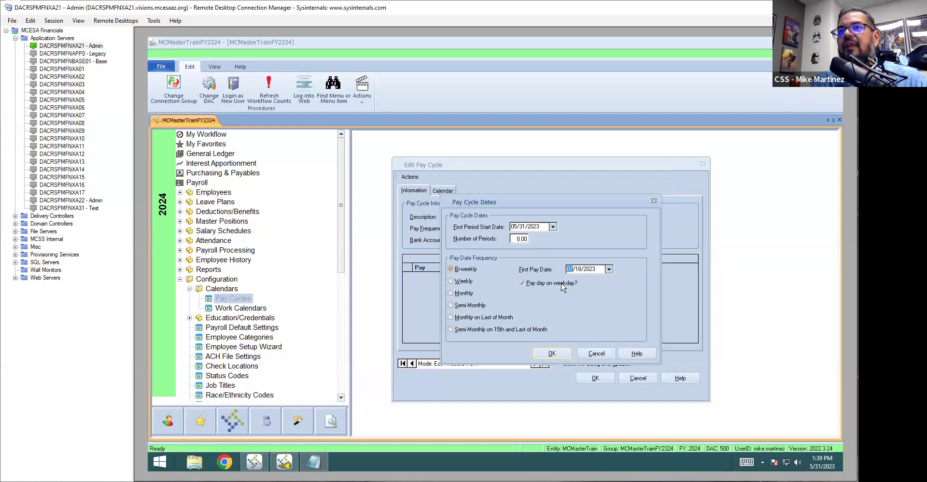
# Step: Set the First Period Start Date in the pay cycle dates to 06/26/2023
pyautogui.click(554, 226)
pyautogui.click(605, 313)
pyautogui.click(605, 313)
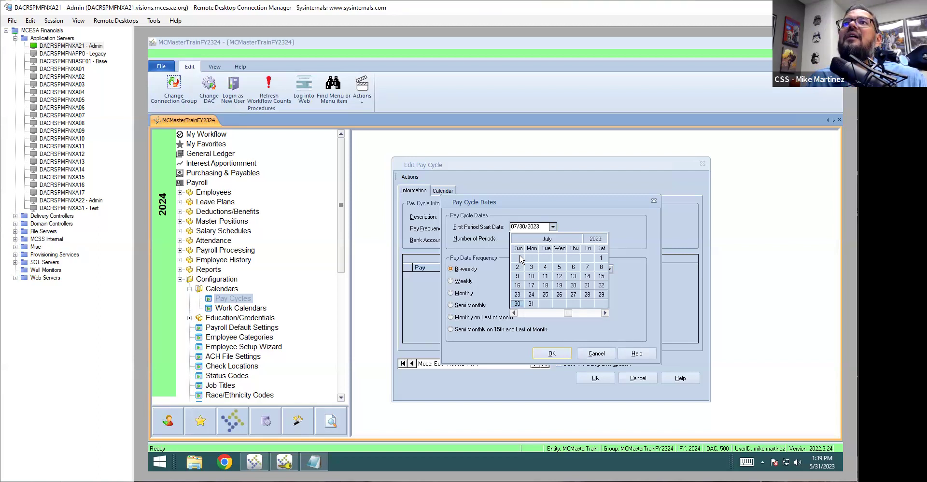
pyautogui.click(513, 313)
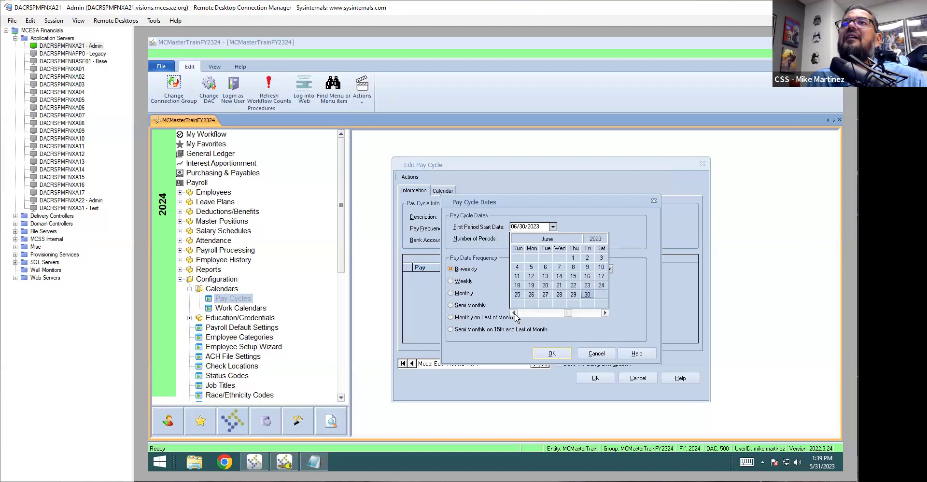
pyautogui.click(532, 295)
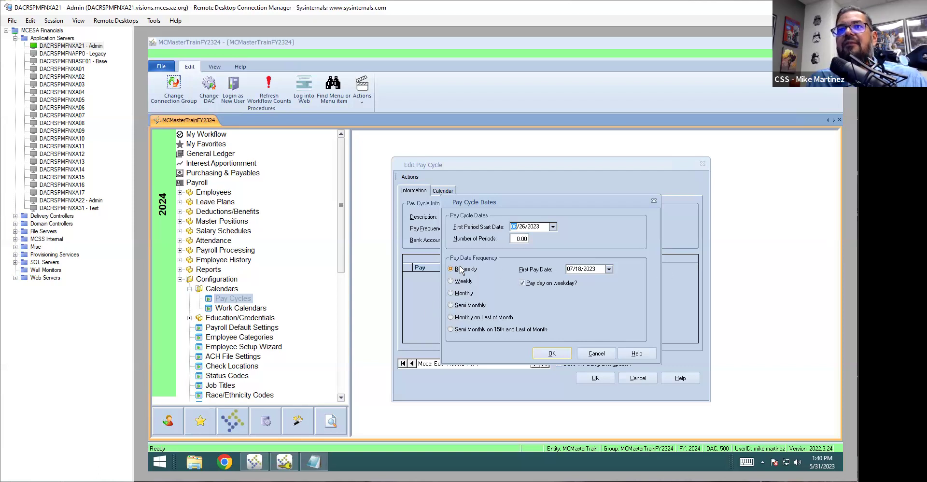
# Step: Set the Number of Periods to 28 and generate the bi-weekly pay periods
pyautogui.click(514, 239)
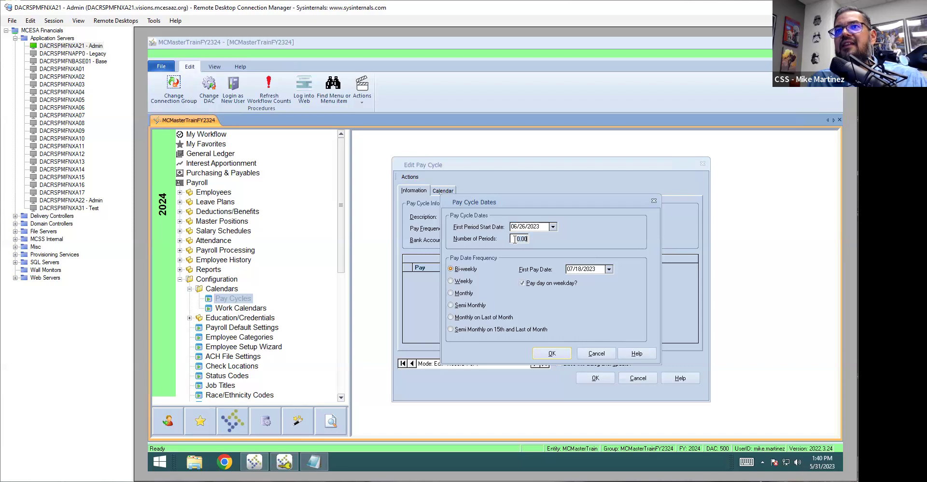
pyautogui.write('26')
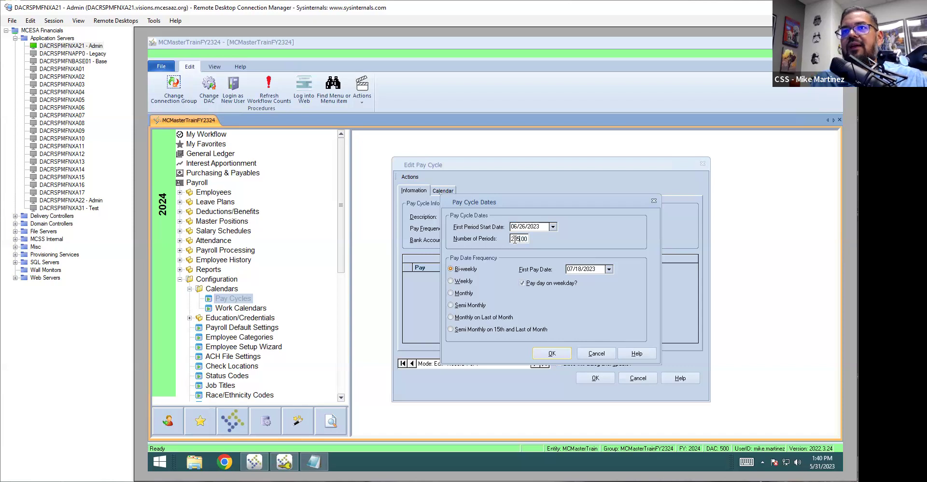
pyautogui.press('Tab')
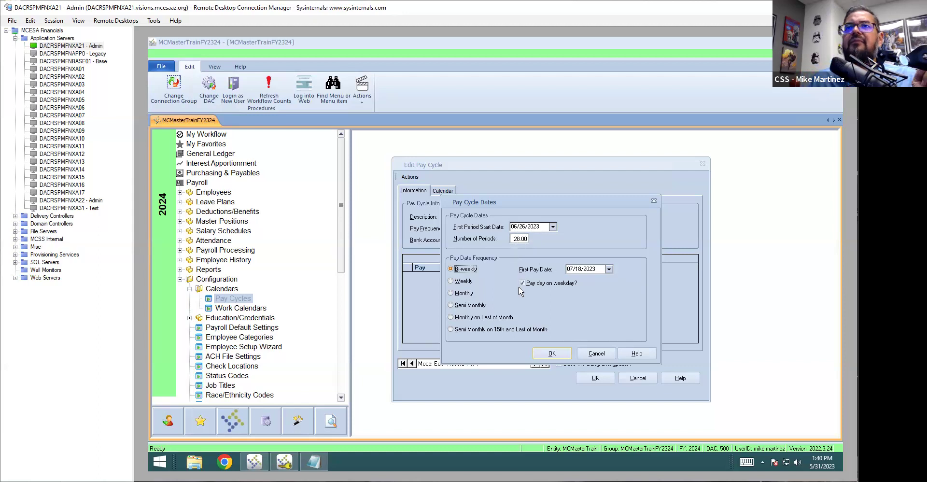
pyautogui.click(554, 357)
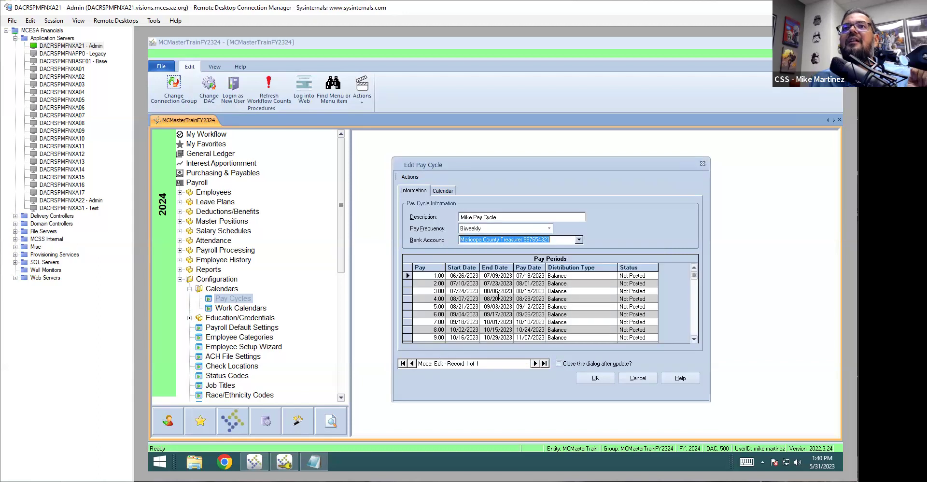
# Step: Change the start date of the new cycle's pay period 1.00 to 07/01/2023 and save the pay period
pyautogui.click(462, 276)
pyautogui.doubleClick(462, 276)
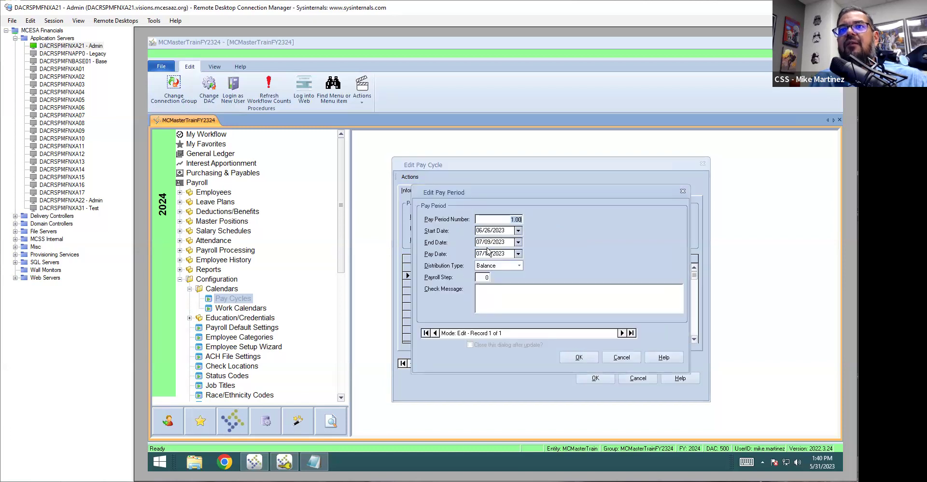
pyautogui.click(518, 231)
pyautogui.click(570, 316)
pyautogui.click(565, 261)
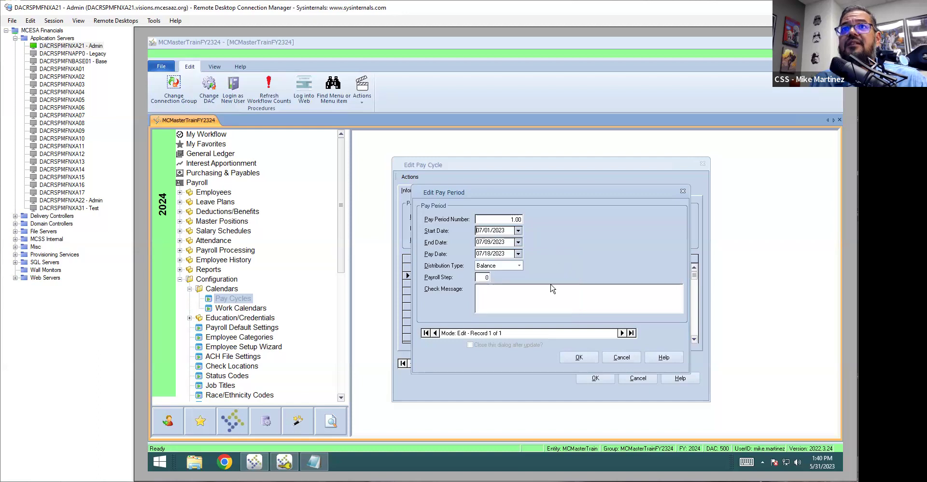
pyautogui.click(582, 357)
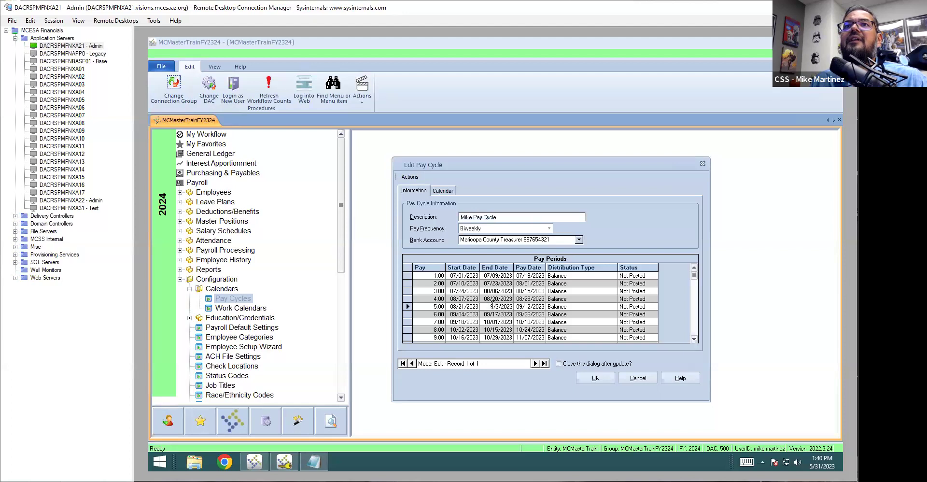
# Step: Delete pay period 28.00 from the new pay cycle and agree to remove the row
pyautogui.scroll(-6, 491, 306)
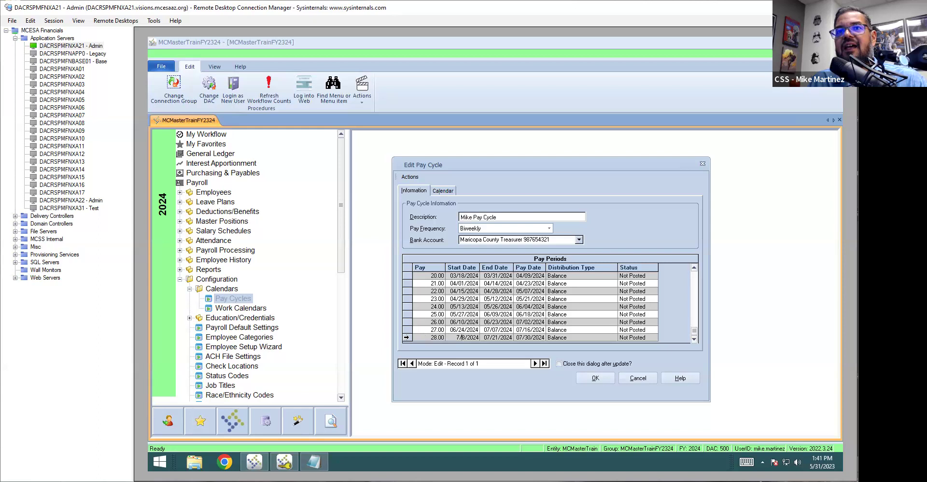
pyautogui.click(406, 337)
pyautogui.press('Delete')
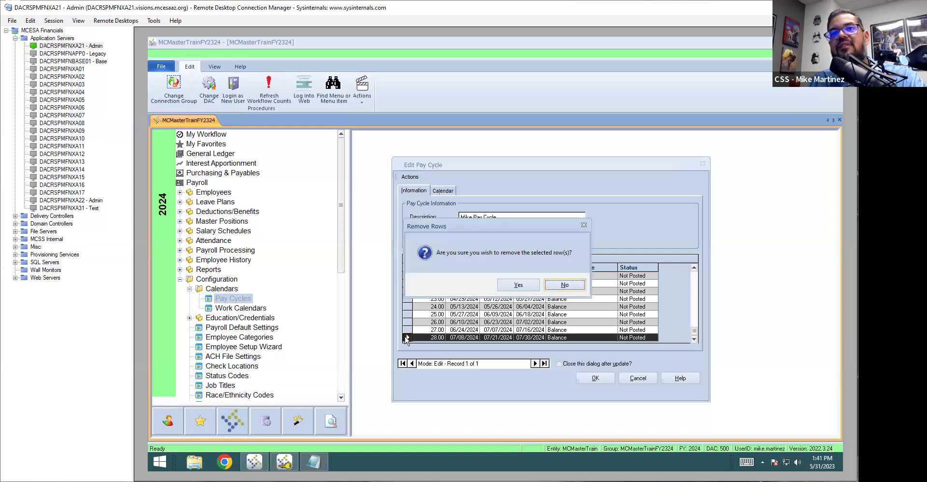
pyautogui.click(524, 287)
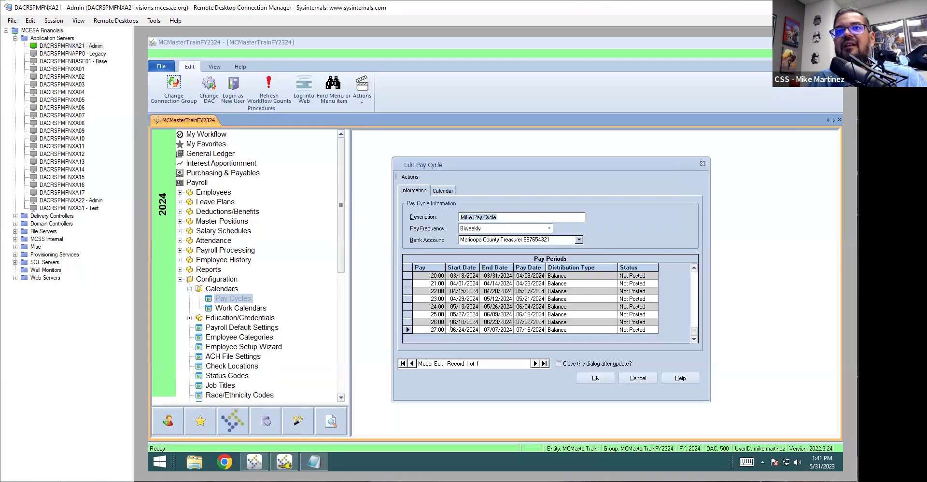
# Step: Change the end date of pay period 27.00 to 06/30/2024, save it and look back over the pay periods
pyautogui.doubleClick(498, 330)
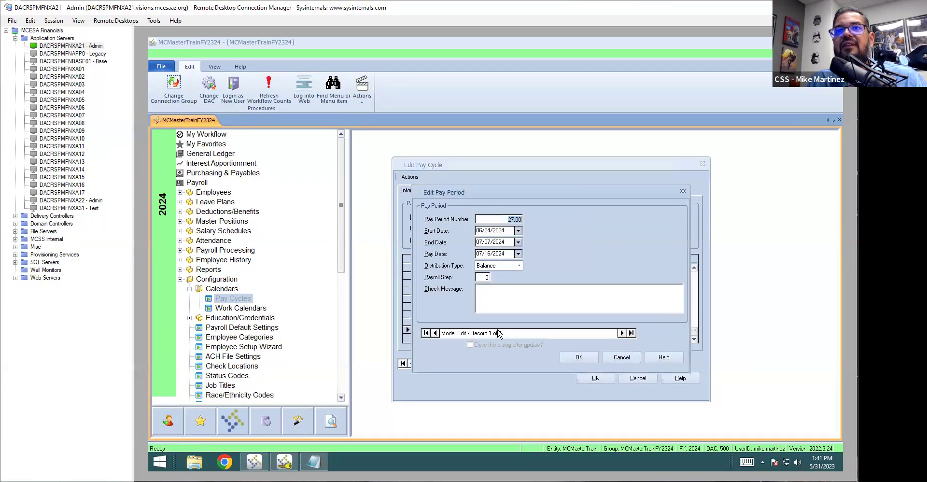
pyautogui.click(518, 242)
pyautogui.click(500, 328)
pyautogui.click(482, 319)
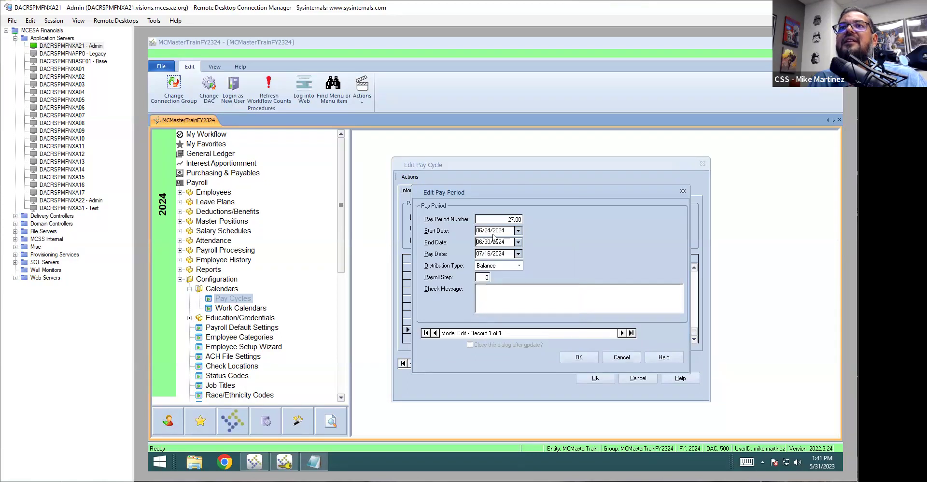
pyautogui.click(581, 356)
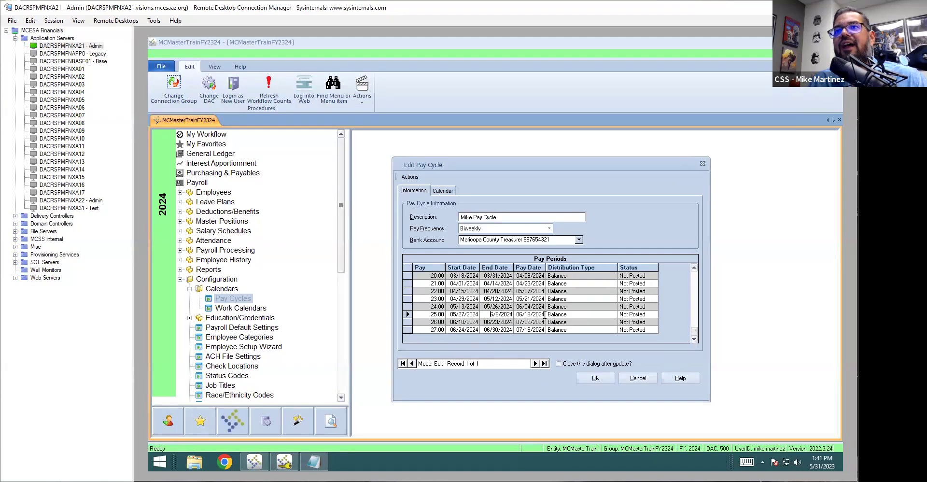
pyautogui.scroll(6, 535, 325)
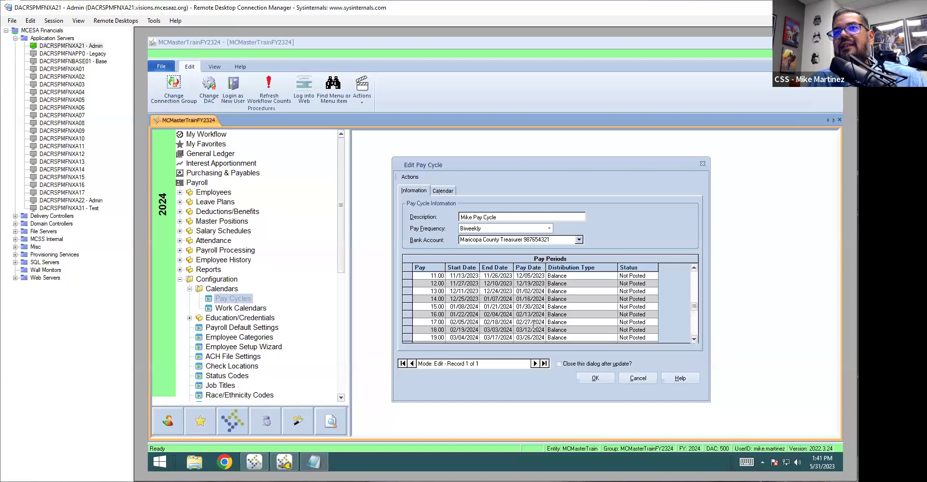
pyautogui.scroll(1, 532, 324)
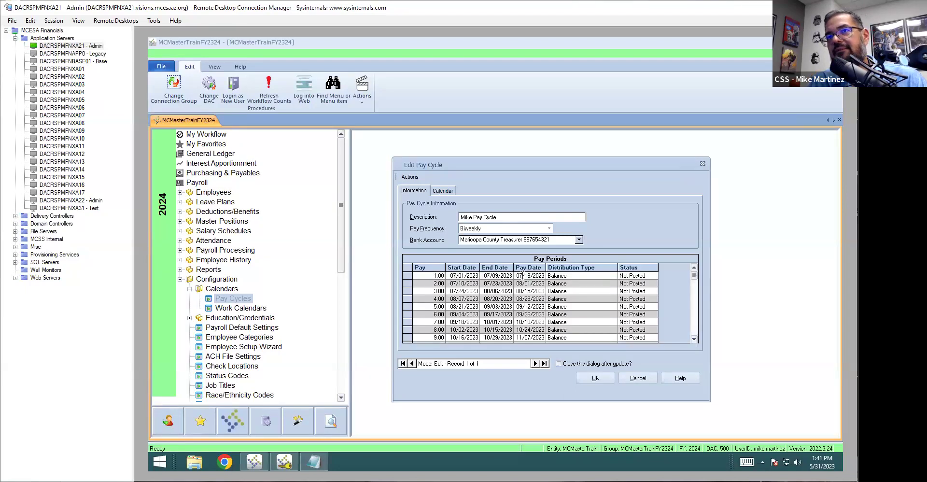
# Step: Review the final pay periods of the new pay cycle and save it with the dialog set to close after update
pyautogui.scroll(-6, 518, 279)
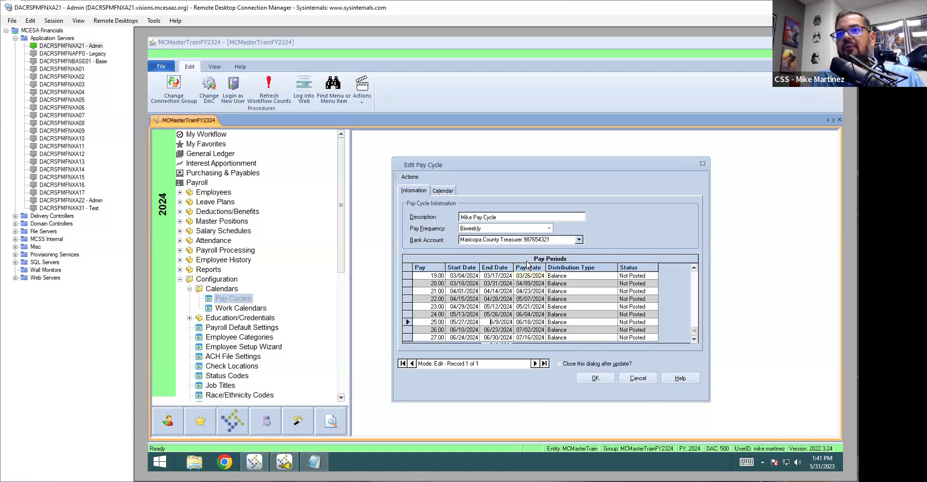
pyautogui.click(510, 298)
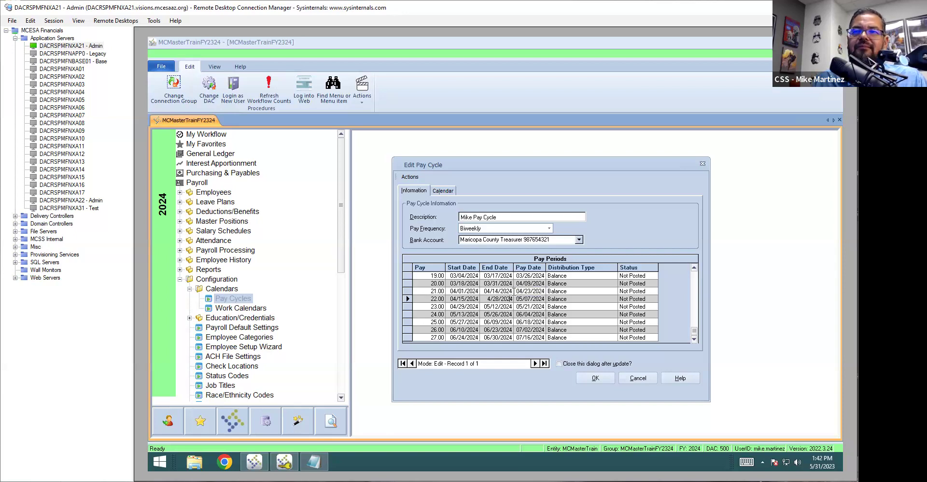
pyautogui.click(529, 284)
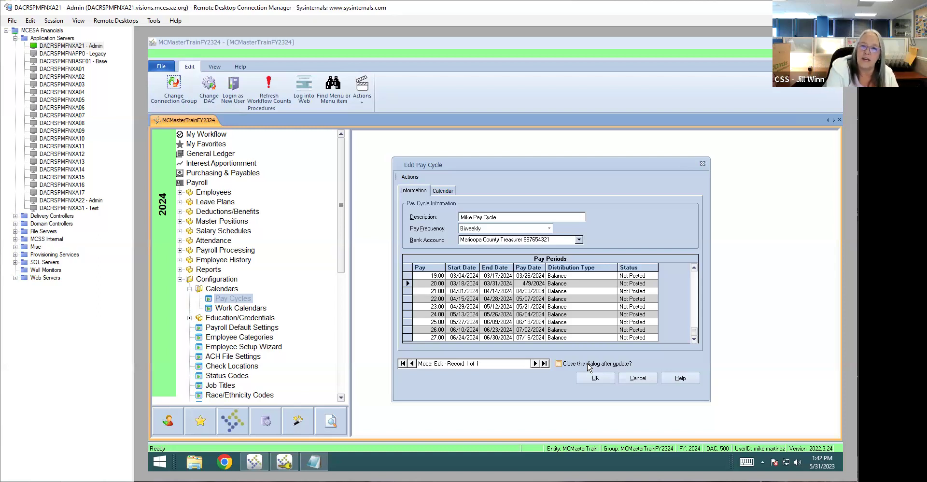
pyautogui.click(485, 308)
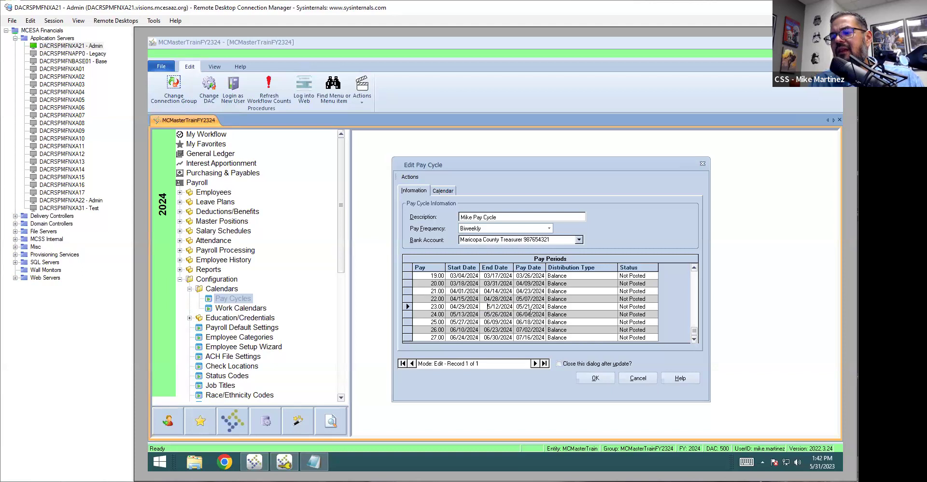
pyautogui.click(520, 307)
pyautogui.click(577, 365)
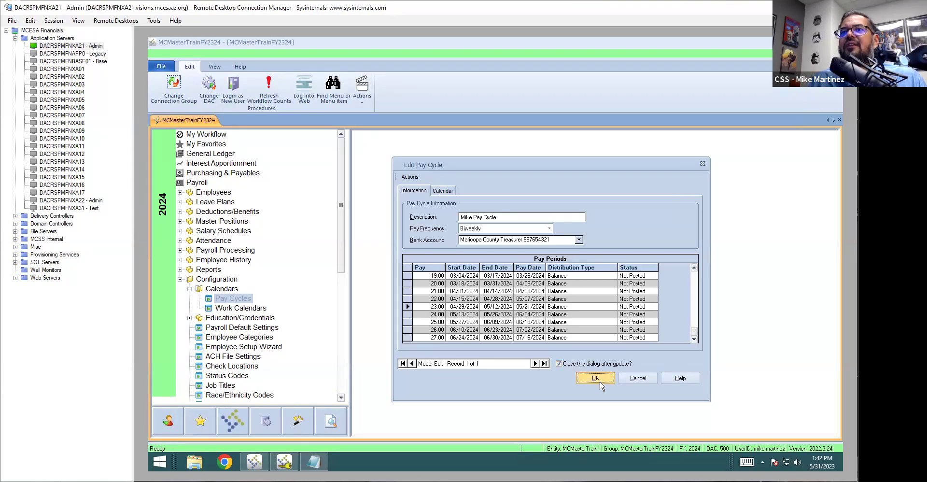
pyautogui.click(595, 378)
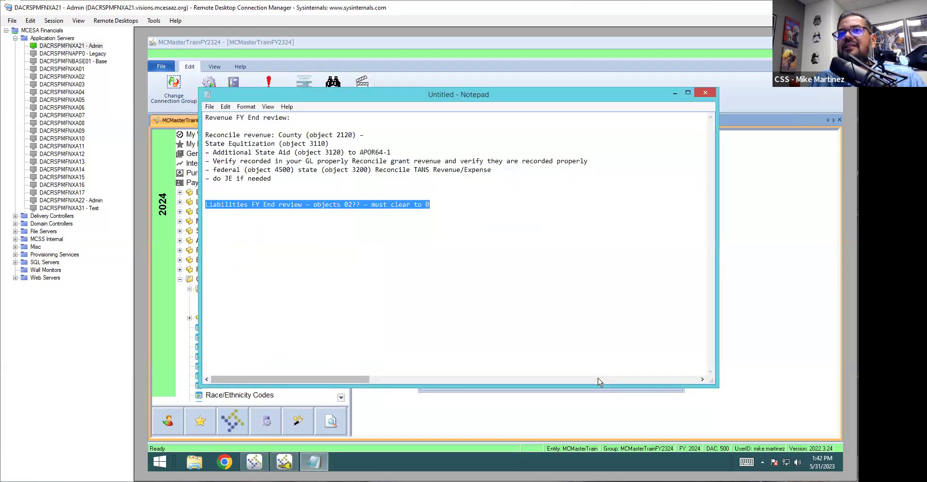
# Step: Close the untitled Notepad note without saving it, and close the Pay Cycles list
pyautogui.click(314, 462)
pyautogui.rightClick(314, 461)
pyautogui.click(325, 438)
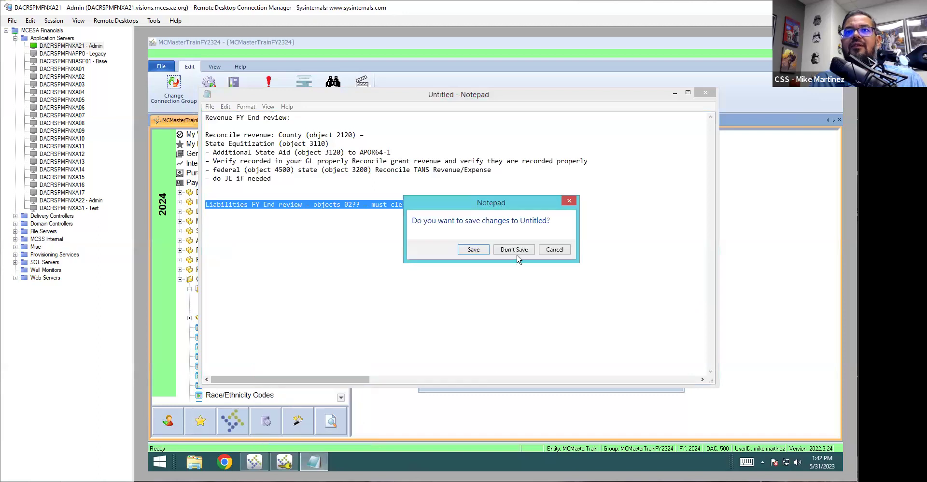
pyautogui.click(517, 252)
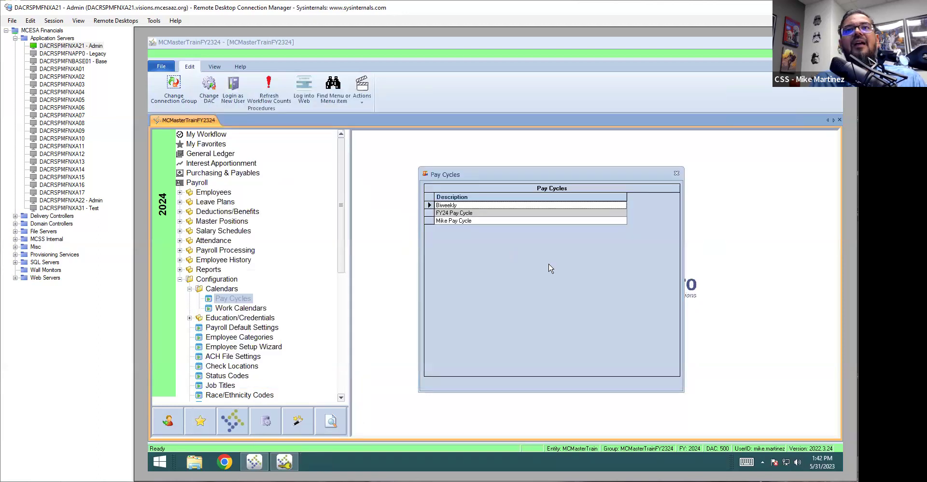
pyautogui.click(676, 174)
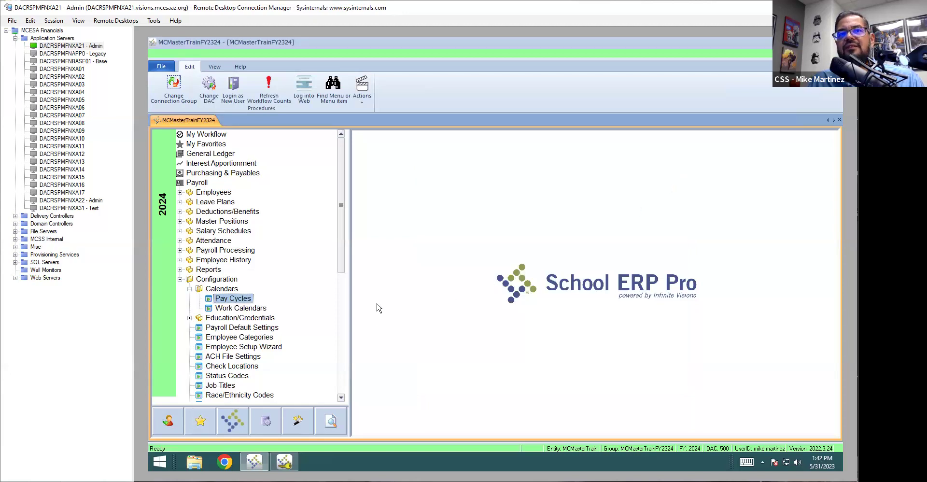
# Step: Open the HOURLY 12 MONTH work calendar for editing and bring up its pay periods
pyautogui.click(236, 309)
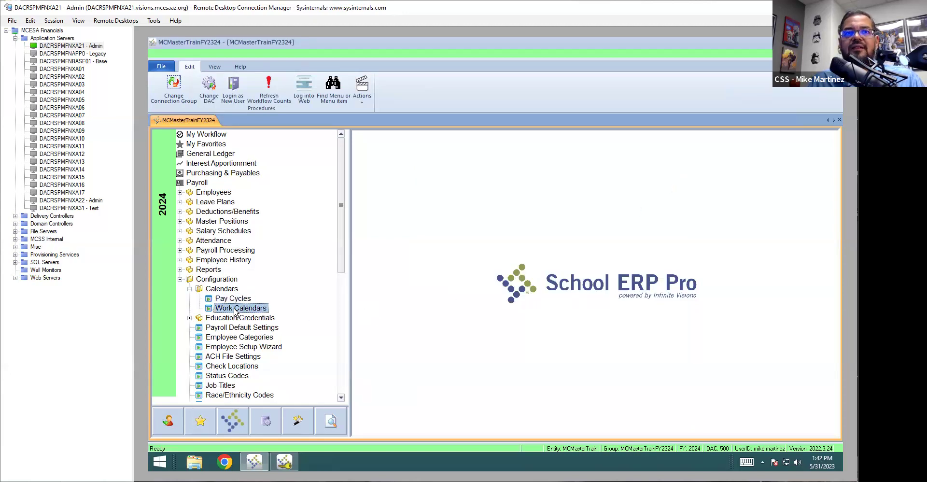
pyautogui.doubleClick(236, 311)
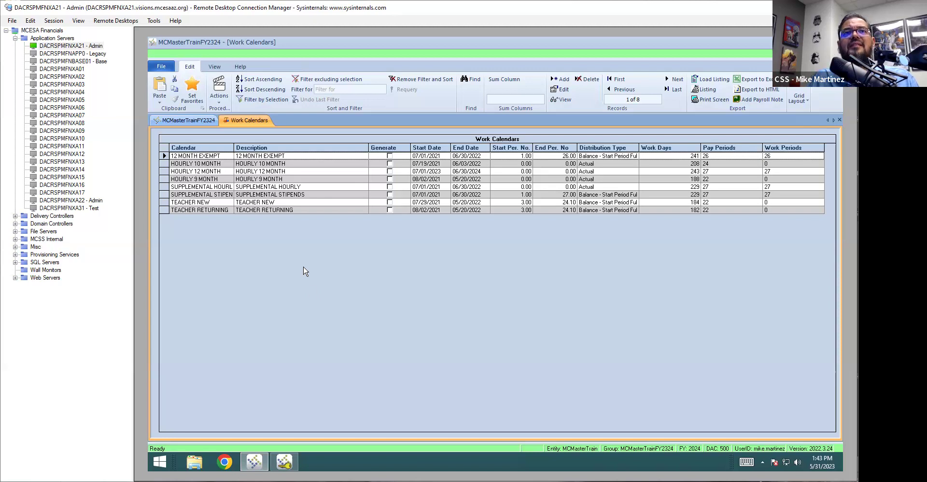
pyautogui.click(190, 156)
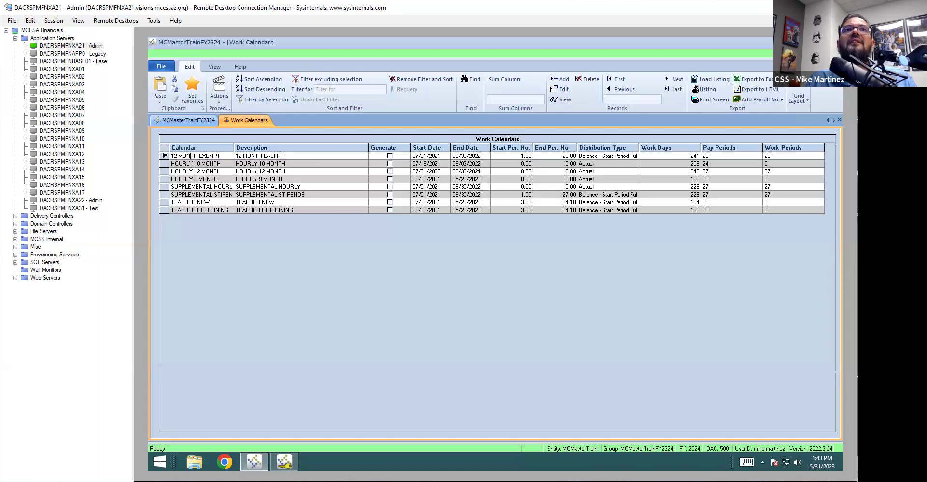
pyautogui.click(231, 172)
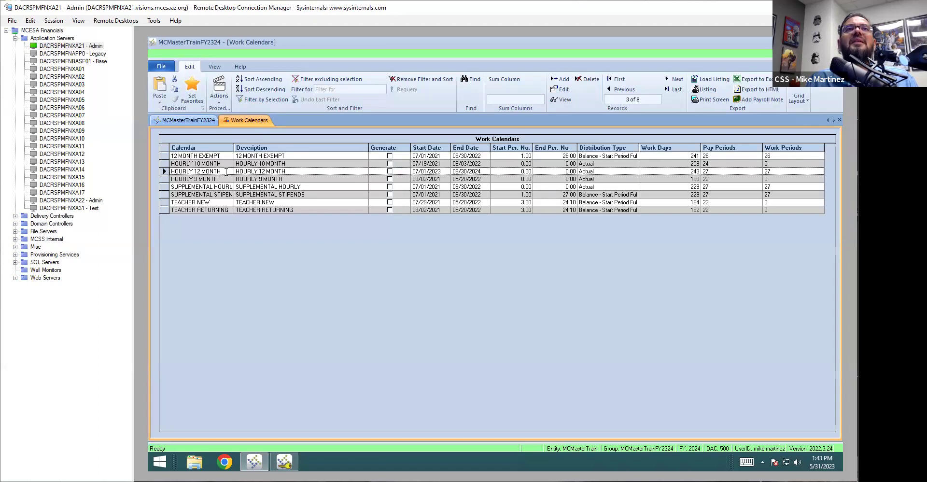
pyautogui.click(163, 171)
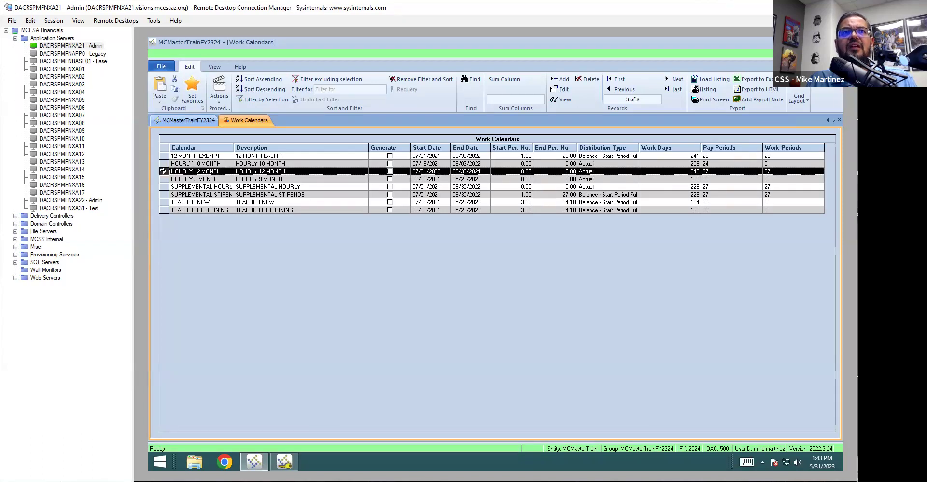
pyautogui.doubleClick(163, 171)
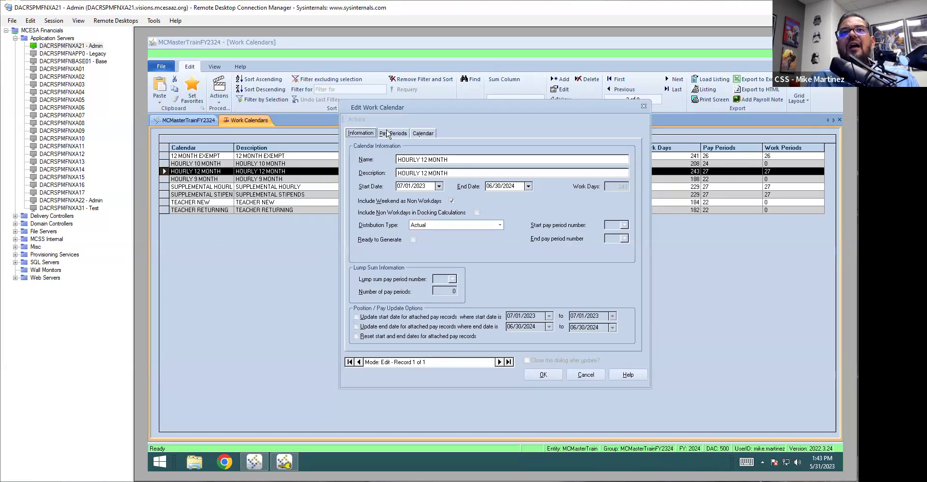
pyautogui.click(393, 133)
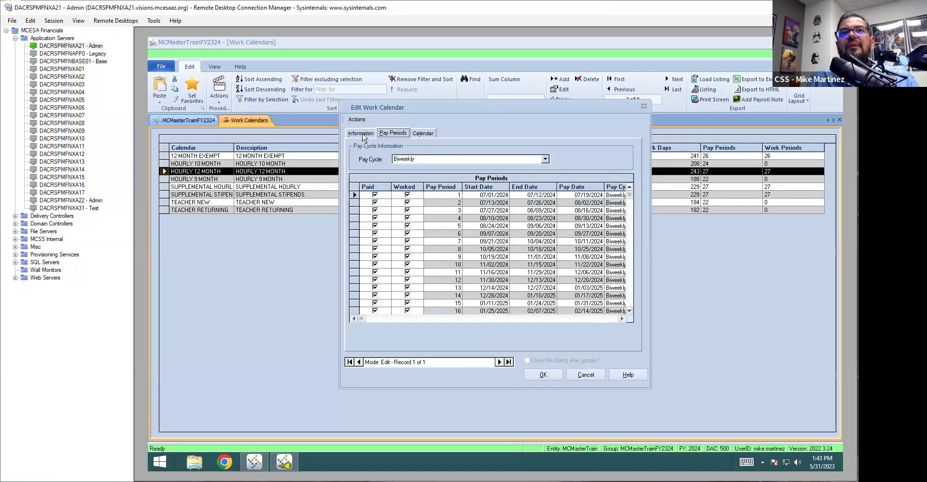
pyautogui.click(363, 134)
pyautogui.click(404, 134)
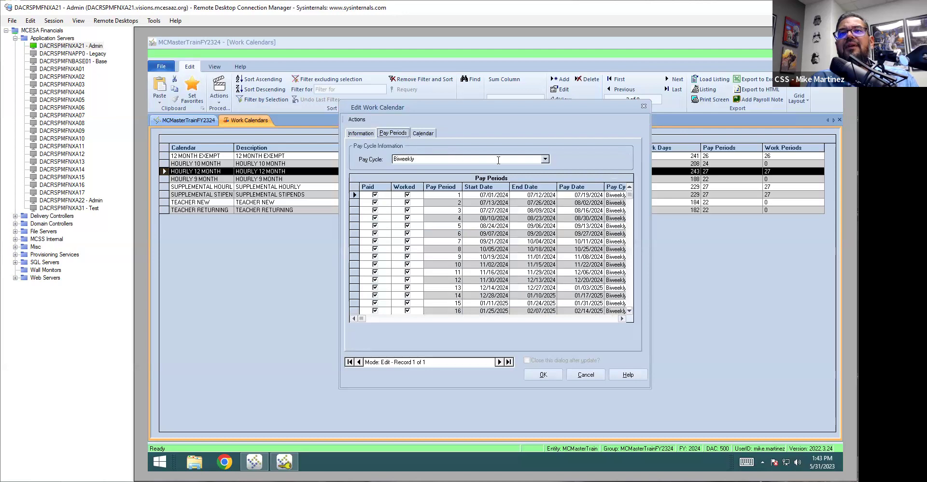
pyautogui.click(545, 160)
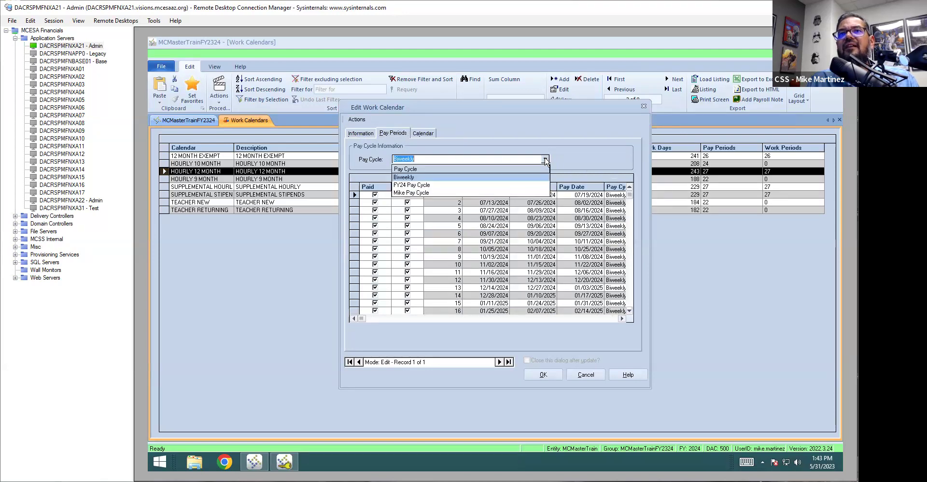
pyautogui.click(420, 193)
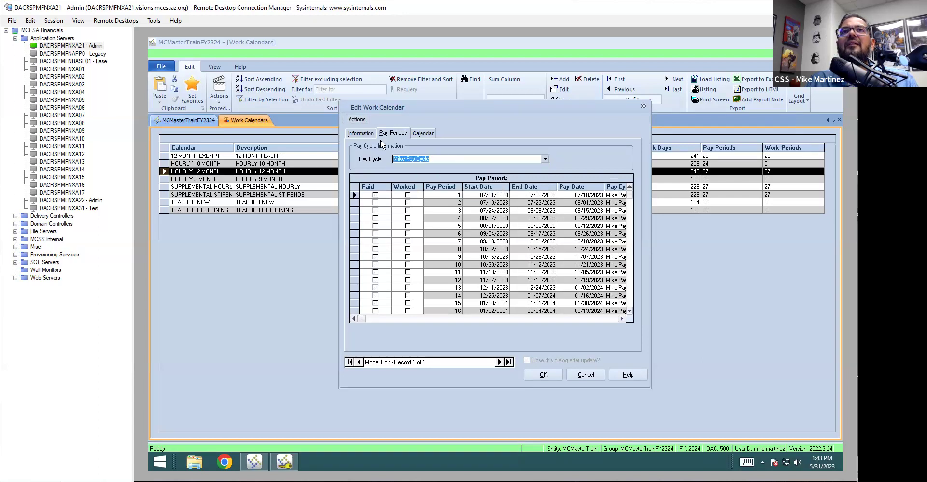
pyautogui.click(545, 159)
pyautogui.click(531, 177)
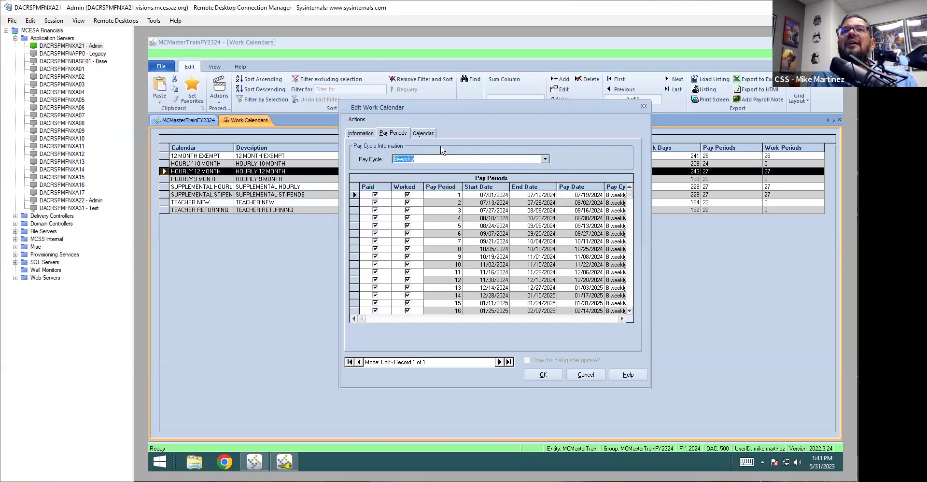
# Step: Deselect all Biweekly pay periods, assign the newly created pay cycle to the work calendar and select all of its pay periods
pyautogui.click(358, 121)
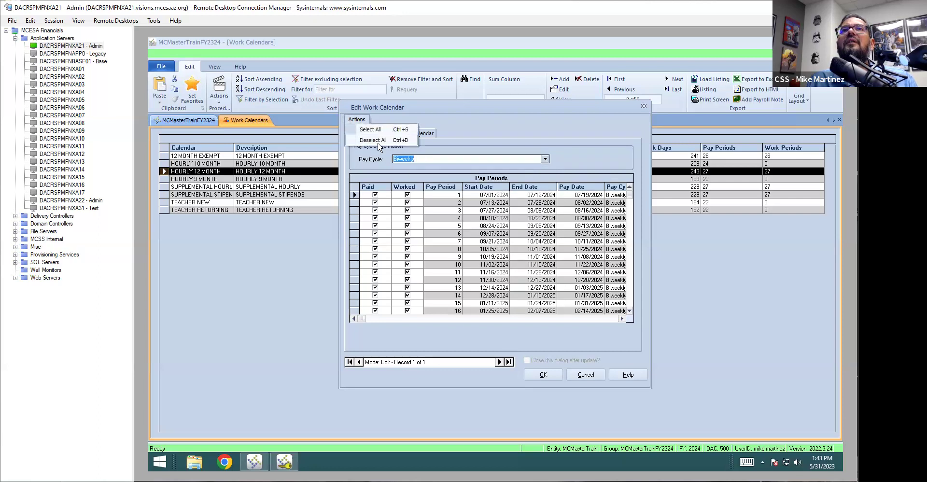
pyautogui.click(379, 140)
pyautogui.click(545, 159)
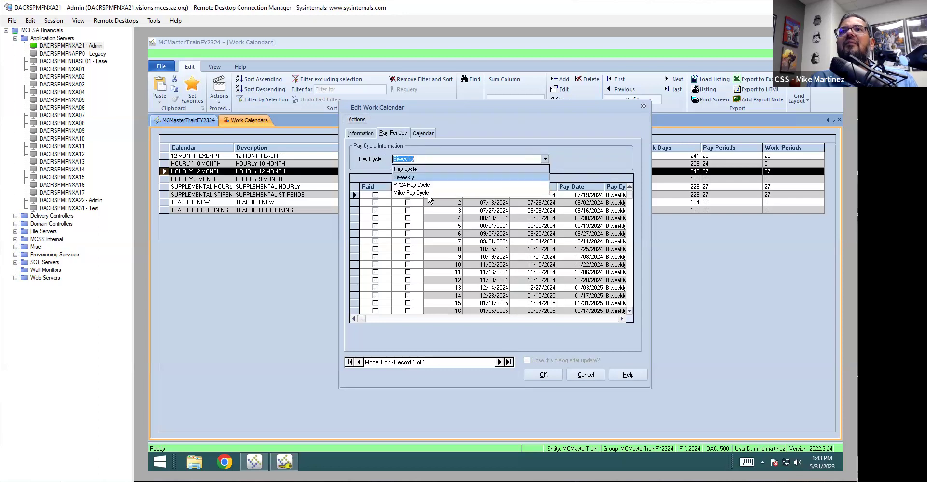
pyautogui.click(429, 196)
pyautogui.click(358, 119)
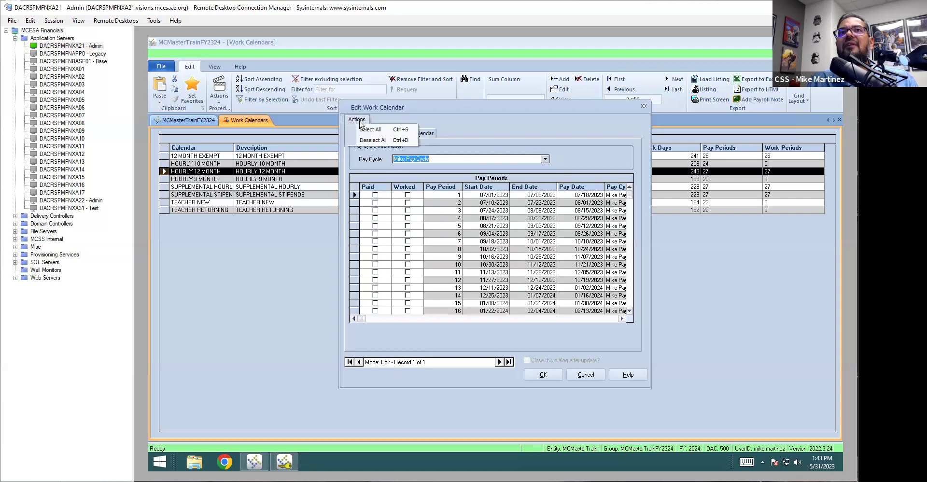
pyautogui.click(369, 129)
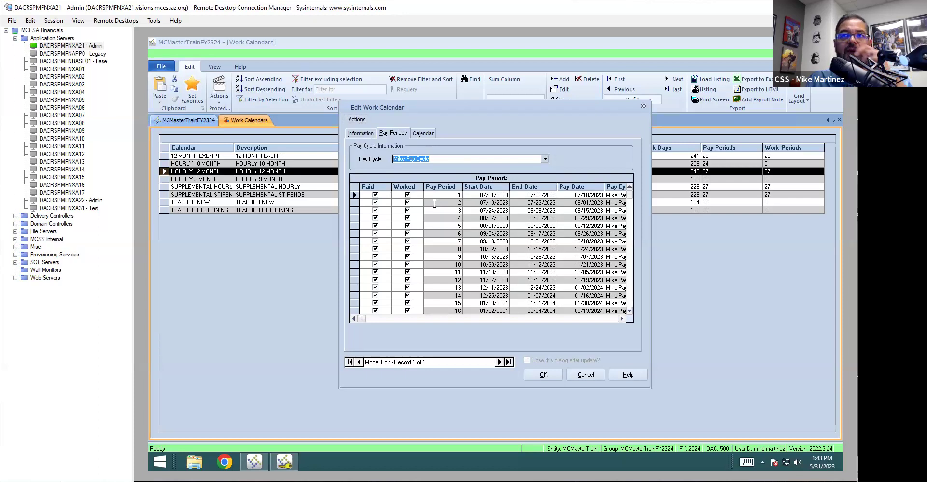
# Step: Choose Actual as the distribution type, save the work calendar and agree to update the attached positions and pay records
pyautogui.click(366, 134)
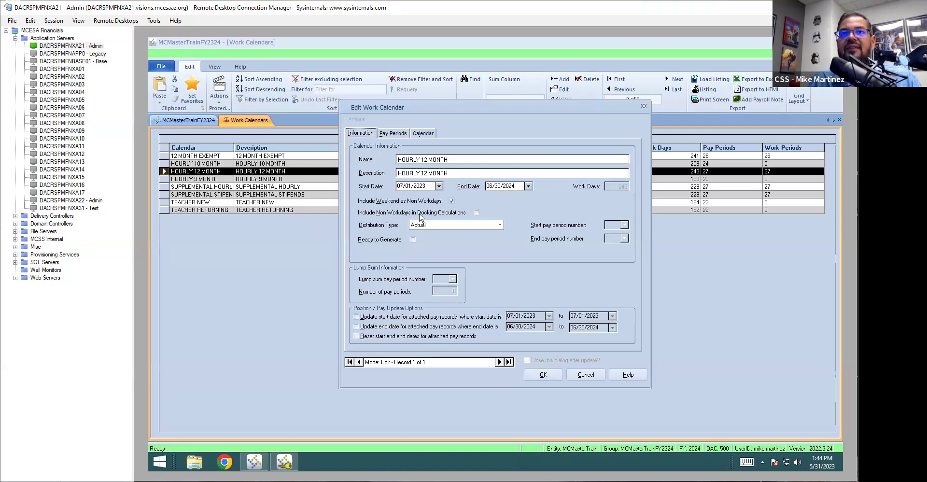
pyautogui.click(501, 226)
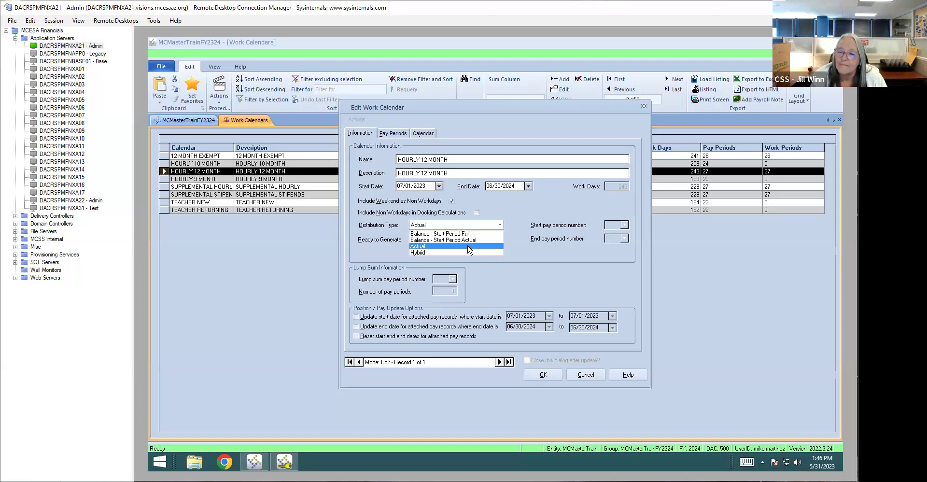
pyautogui.click(468, 249)
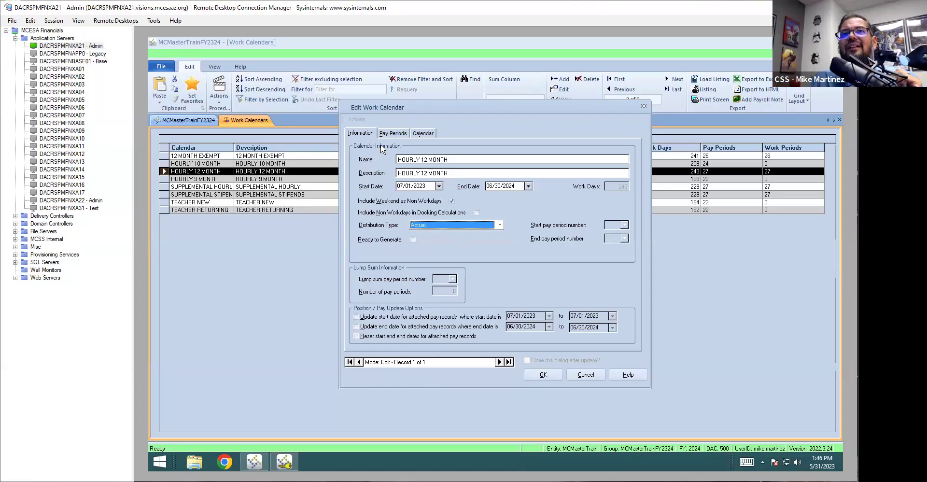
pyautogui.click(551, 376)
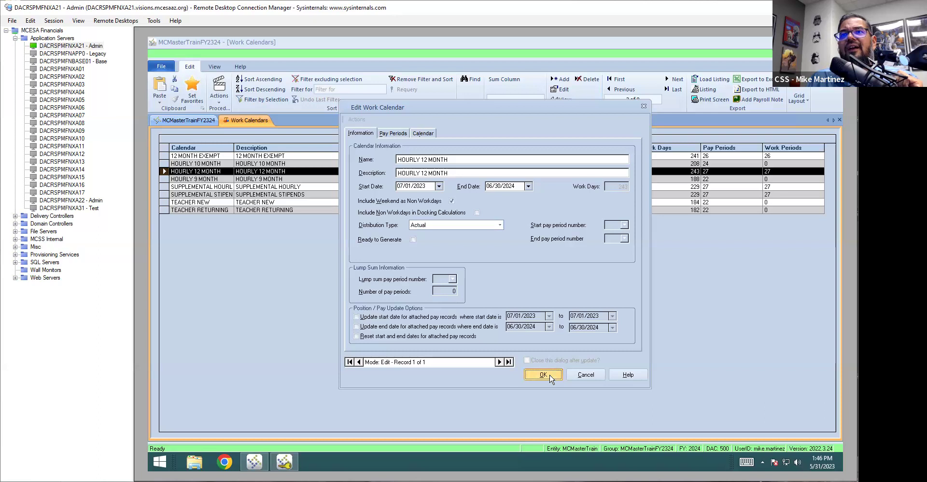
pyautogui.click(551, 376)
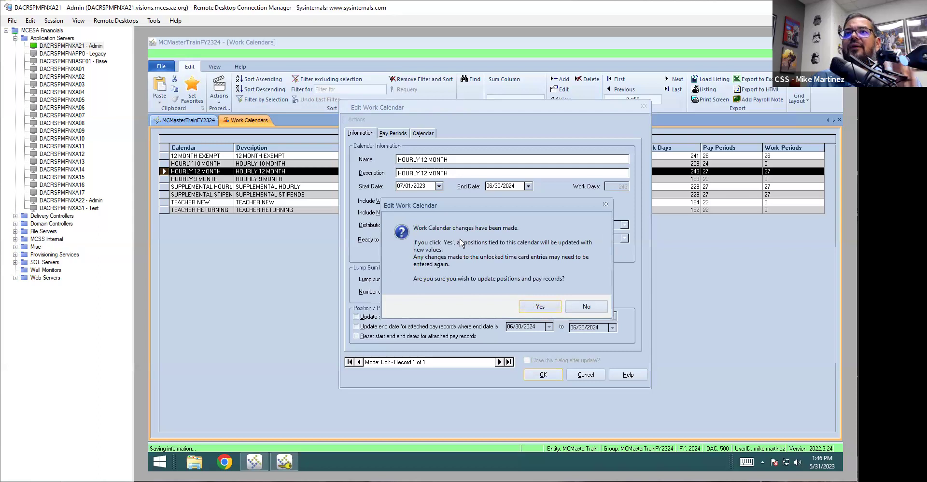
pyautogui.moveTo(504, 211); pyautogui.dragTo(637, 279)
pyautogui.moveTo(579, 208); pyautogui.dragTo(606, 192)
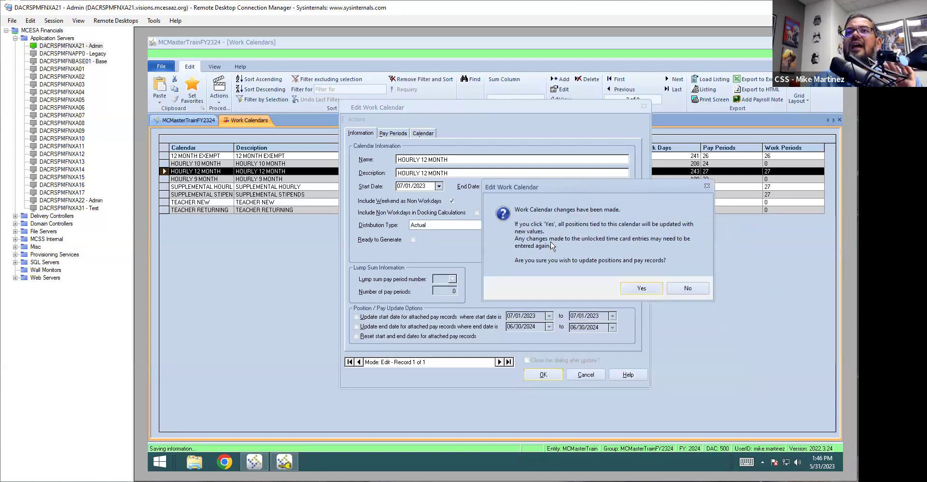
pyautogui.click(642, 289)
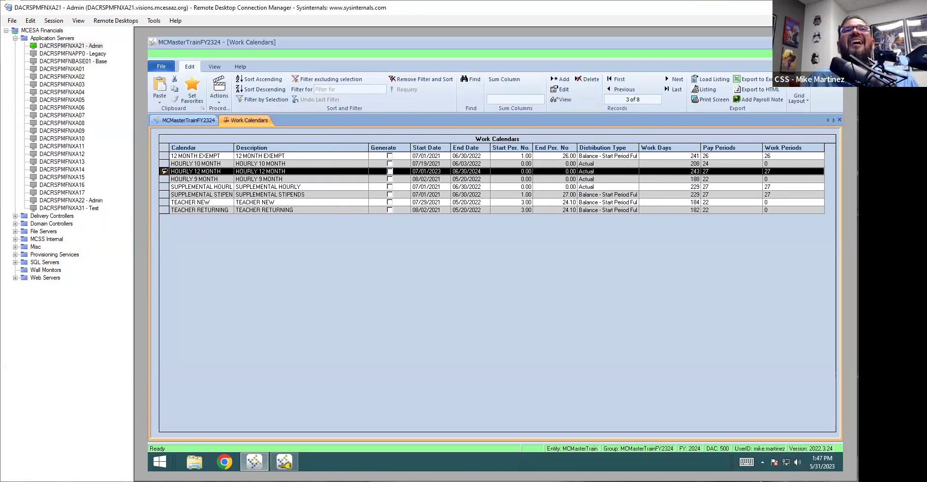
# Step: Add a Labor Day non-work day on 09/04/2023 to the HOURLY 12 MONTH calendar, leaving it unmarked as a paid day off
pyautogui.doubleClick(164, 171)
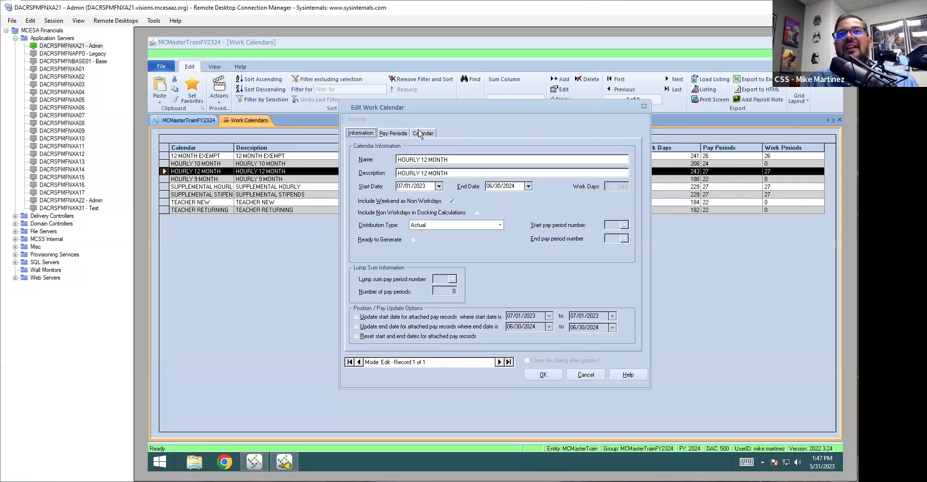
pyautogui.click(426, 135)
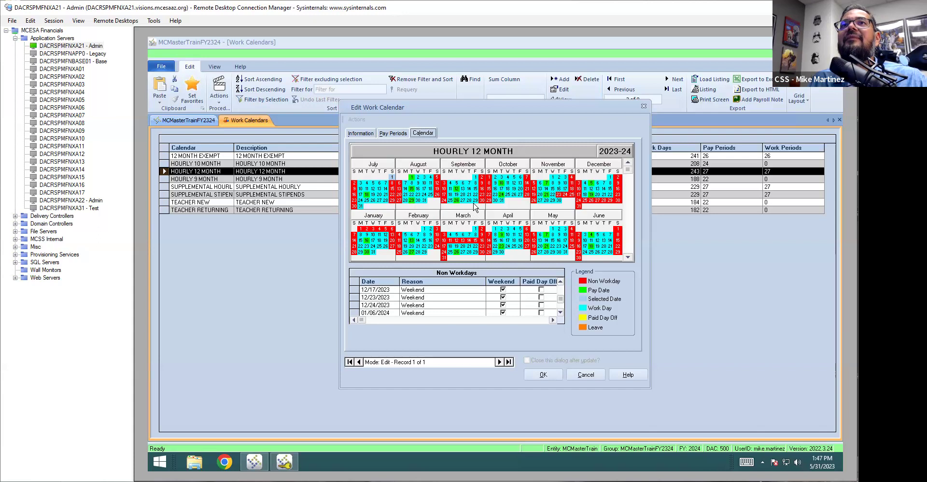
pyautogui.doubleClick(452, 184)
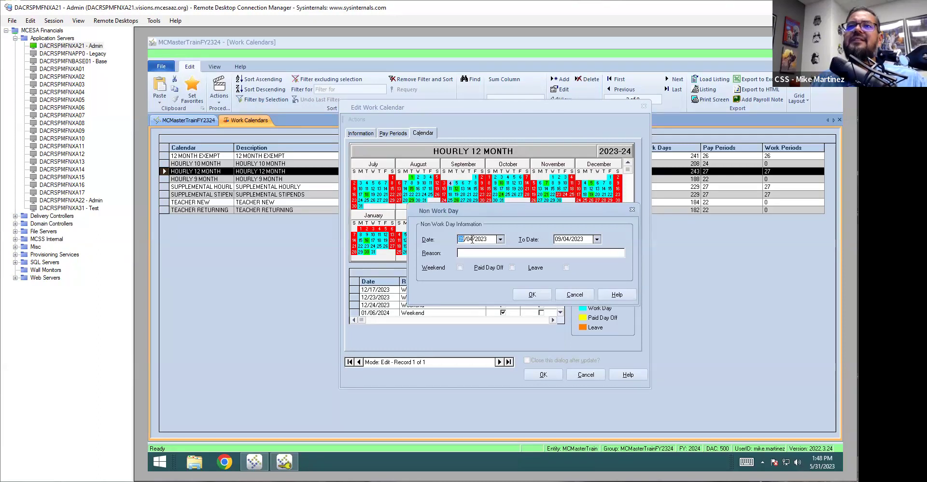
pyautogui.click(507, 255)
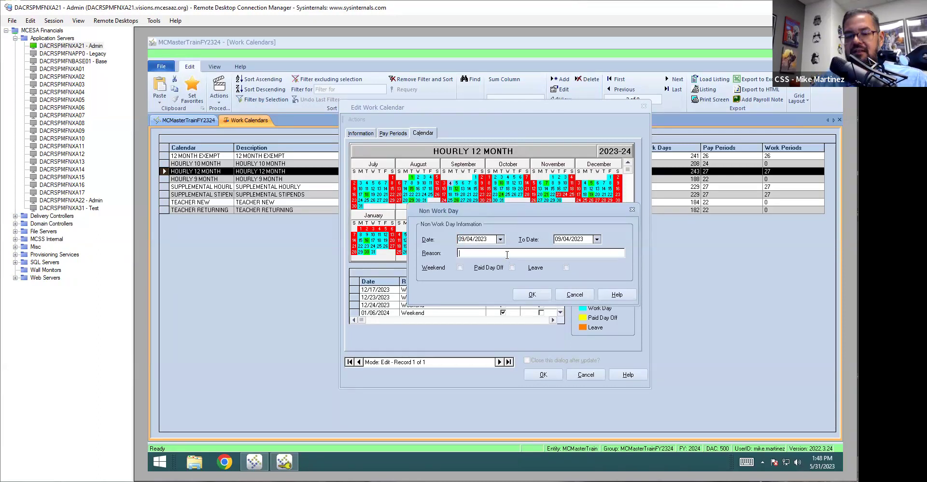
pyautogui.write('Labor Day')
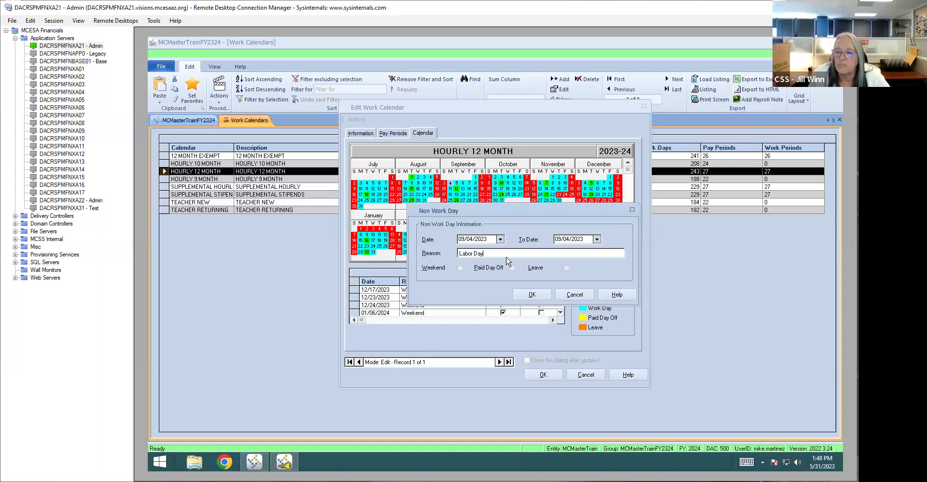
pyautogui.click(512, 268)
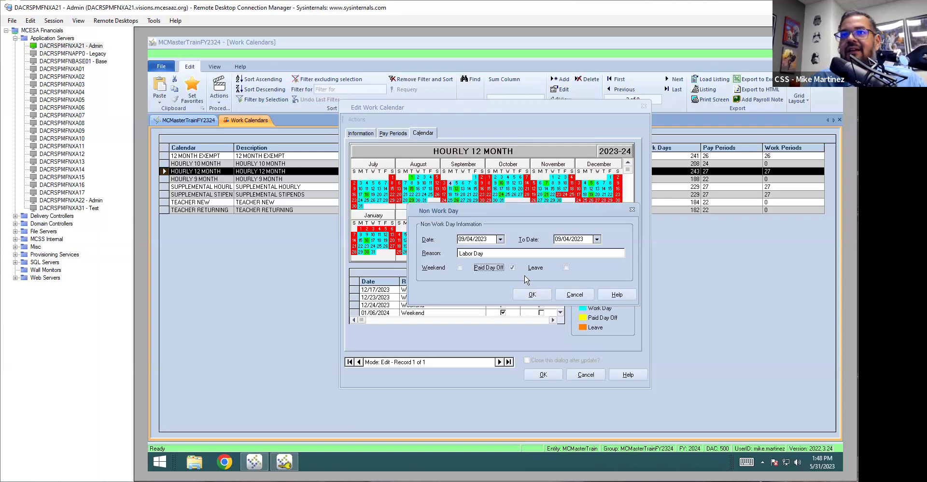
pyautogui.click(512, 268)
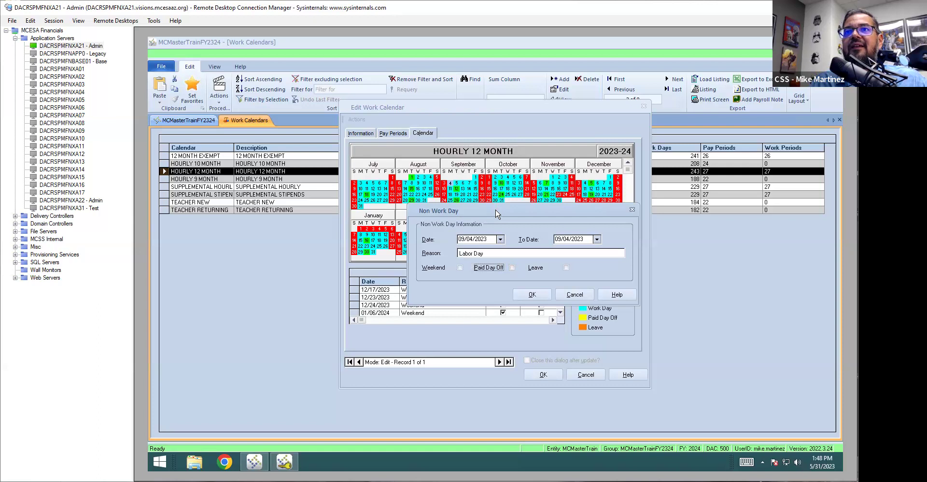
pyautogui.moveTo(497, 210); pyautogui.dragTo(489, 212)
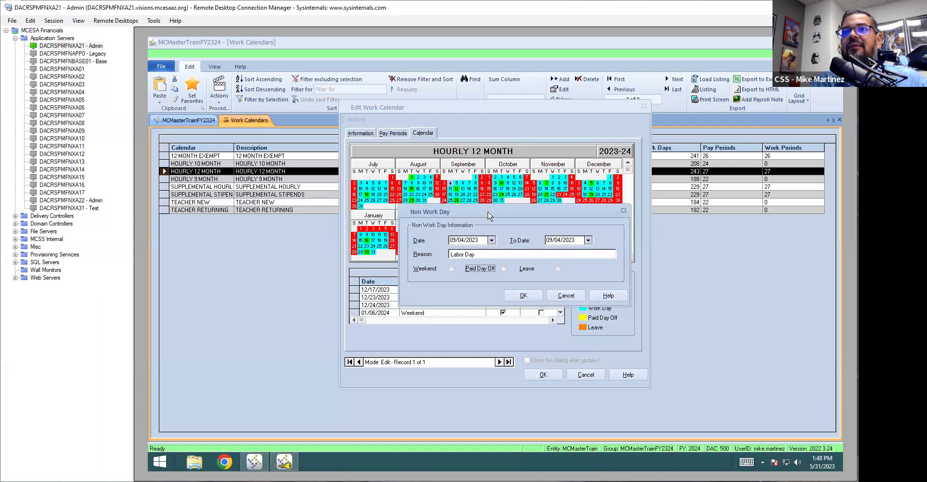
pyautogui.click(523, 295)
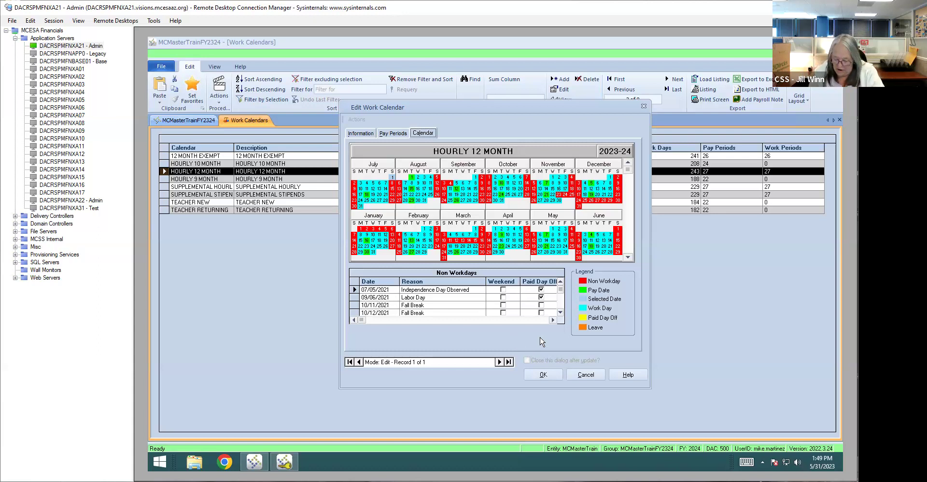
# Step: Save the work calendar with updates to its attached positions and pay records, and briefly reopen it to view its general information
pyautogui.click(544, 376)
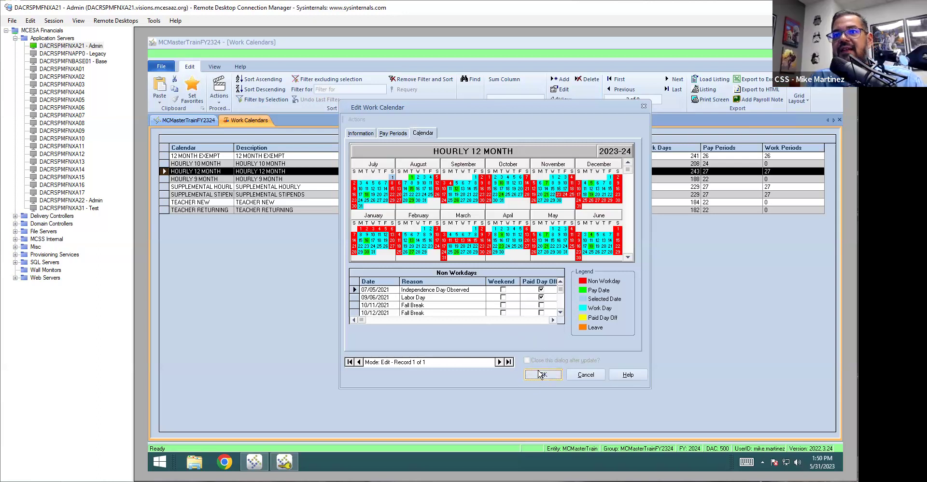
pyautogui.click(541, 374)
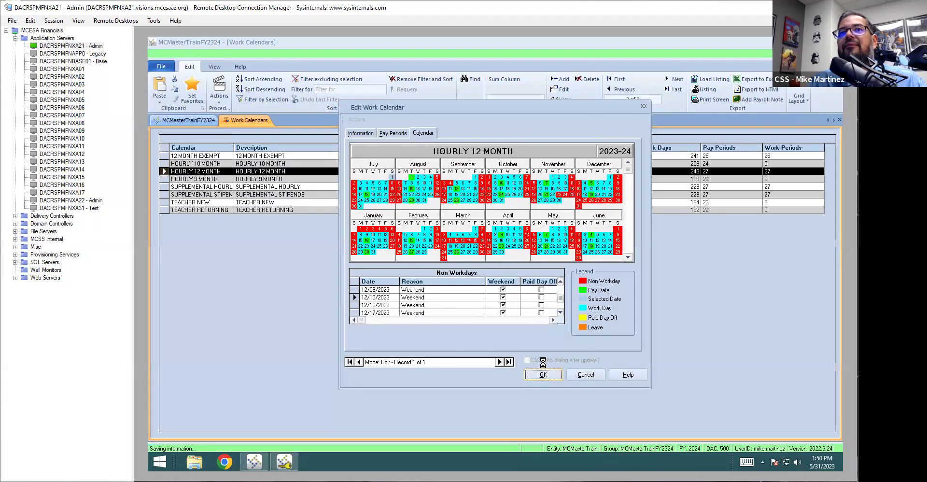
pyautogui.click(541, 307)
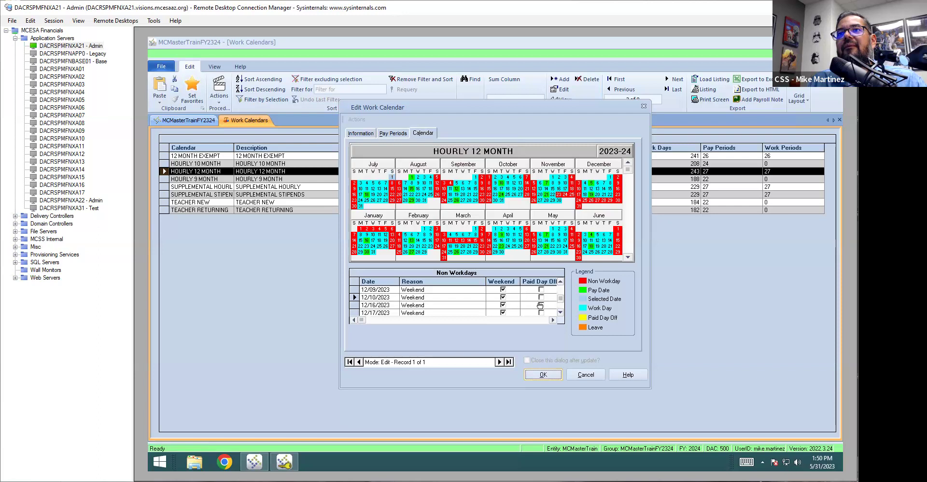
pyautogui.doubleClick(206, 170)
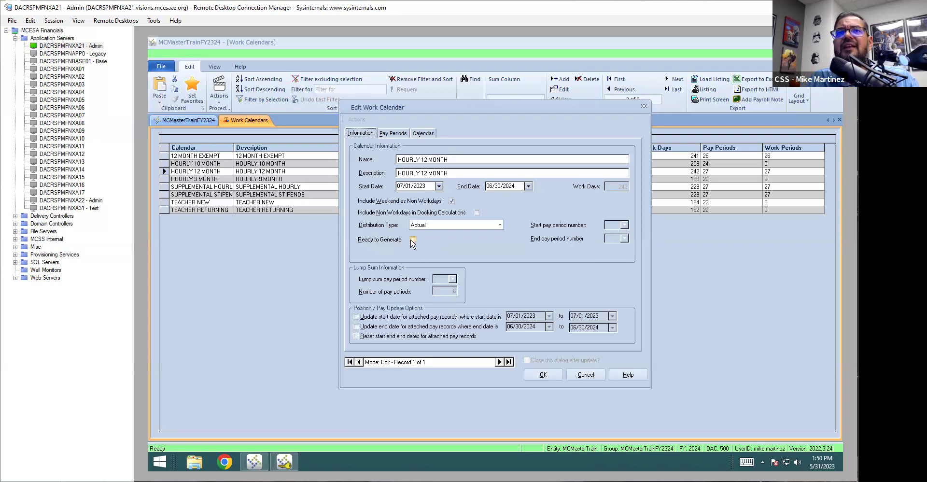
pyautogui.click(586, 375)
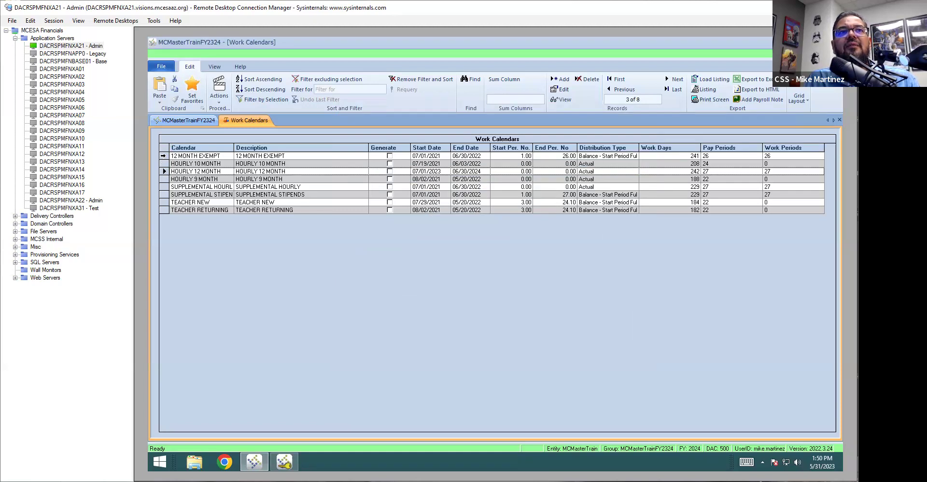
# Step: Apply HOURLY 12 MONTH as the calendar template to the 12 MONTH EXEMPT work calendar, agreeing to replace its non-workdays
pyautogui.click(164, 156)
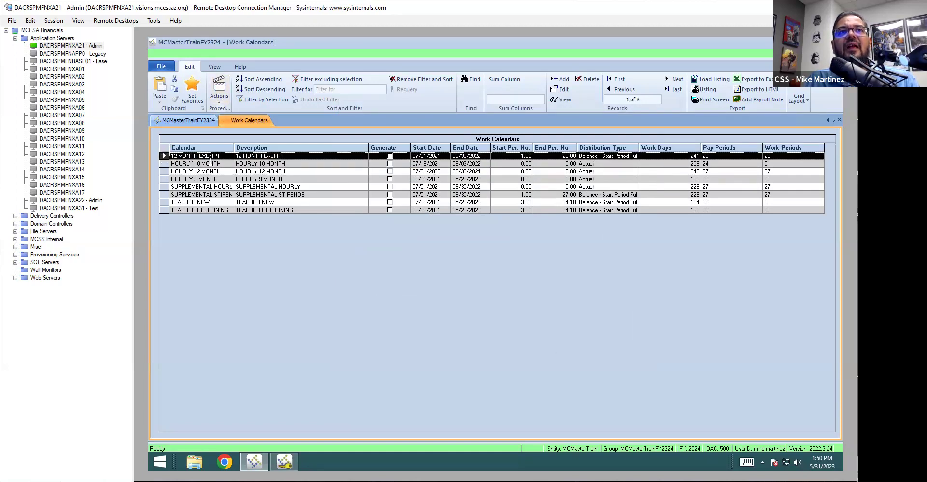
pyautogui.click(222, 94)
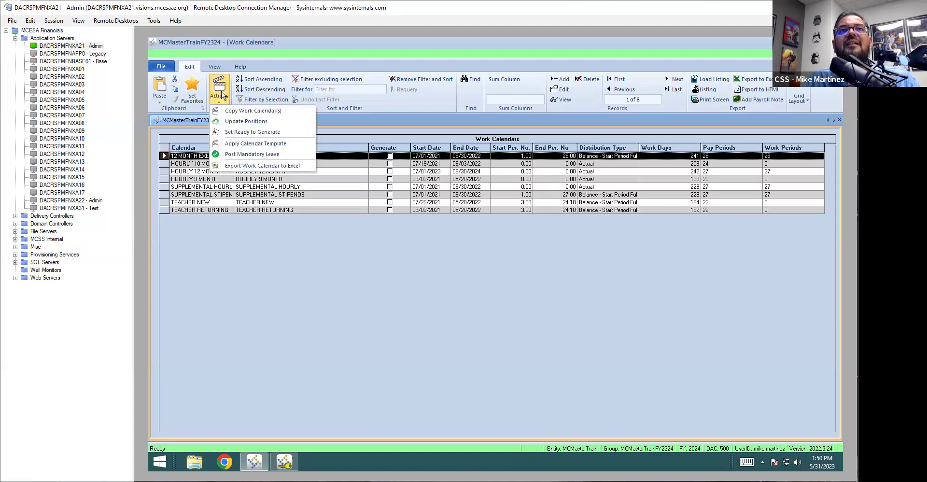
pyautogui.click(285, 143)
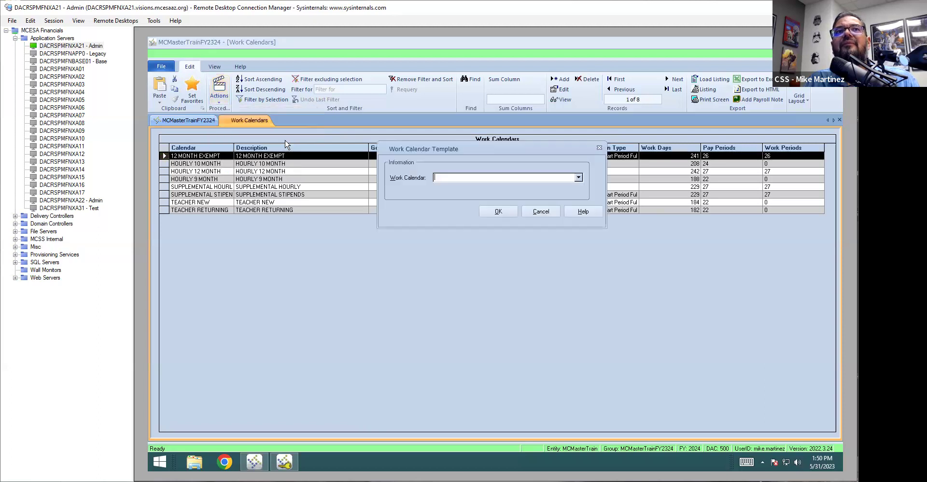
pyautogui.click(578, 177)
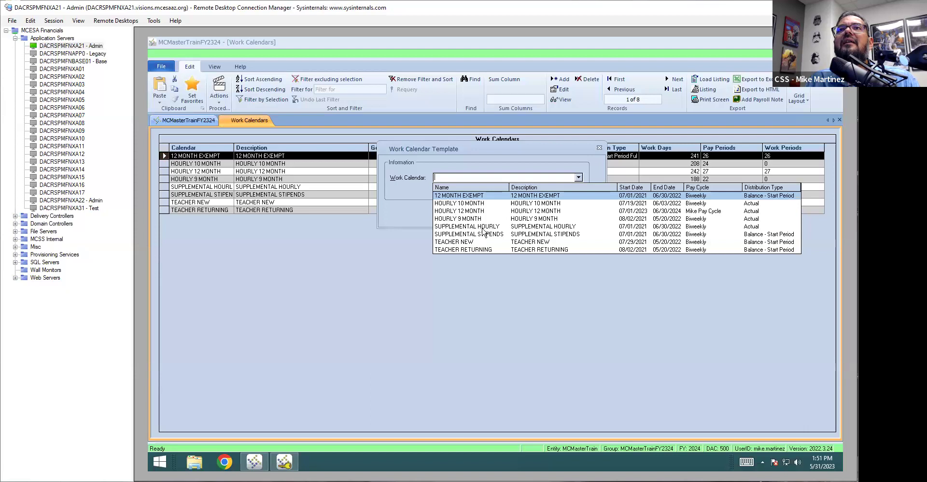
pyautogui.click(478, 211)
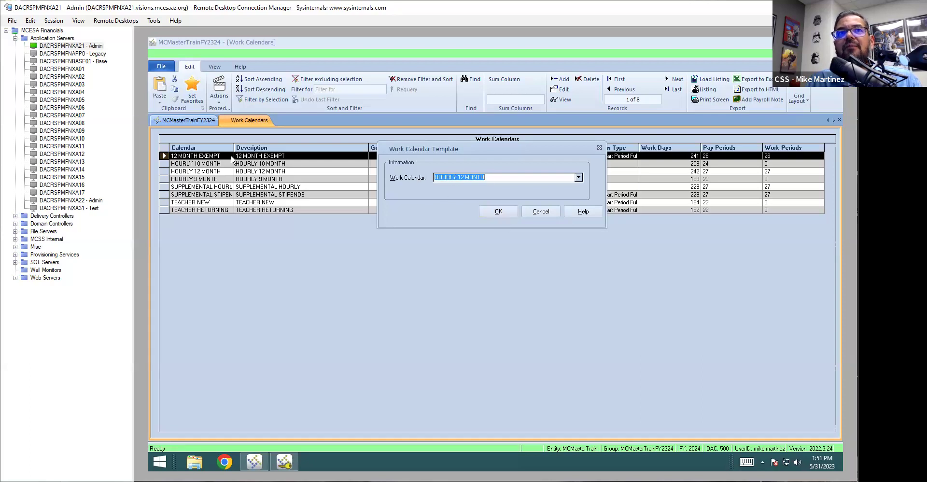
pyautogui.click(496, 215)
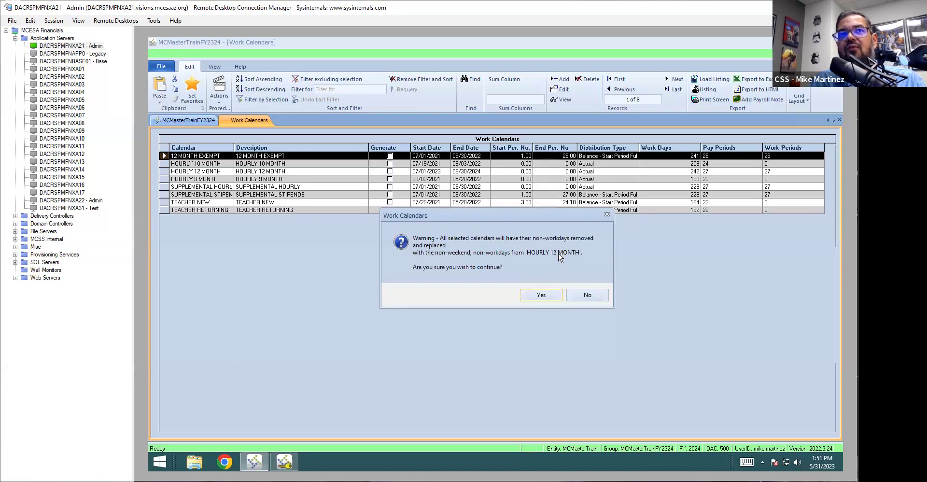
pyautogui.click(542, 296)
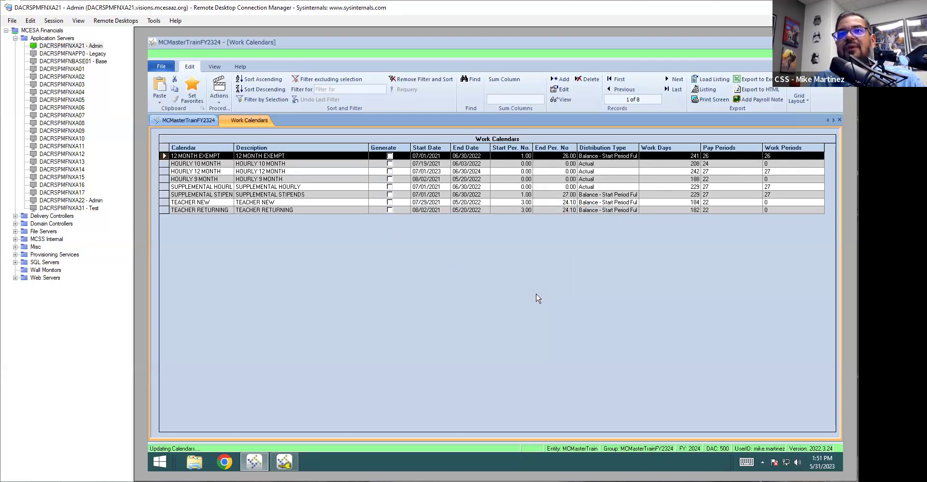
pyautogui.click(536, 289)
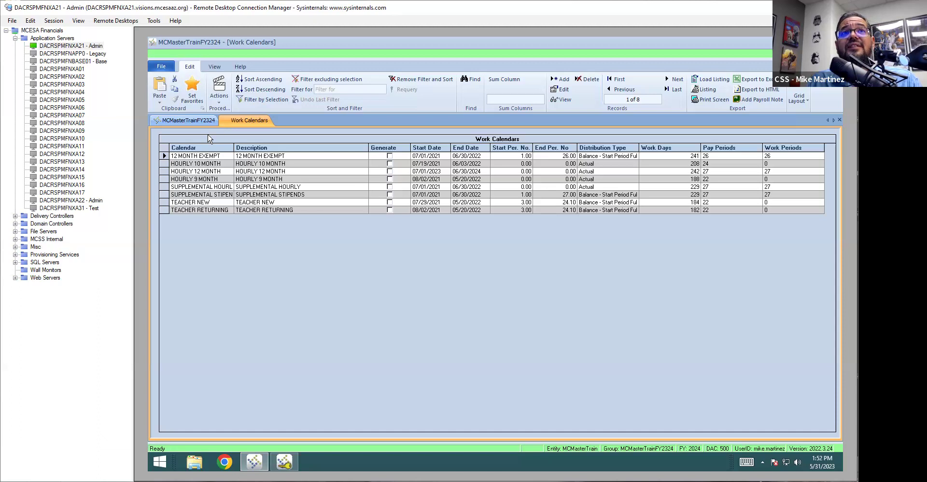
# Step: Mark the HOURLY 12 MONTH work calendar as Ready to Generate and save it, agreeing to update its positions and pay records
pyautogui.click(165, 170)
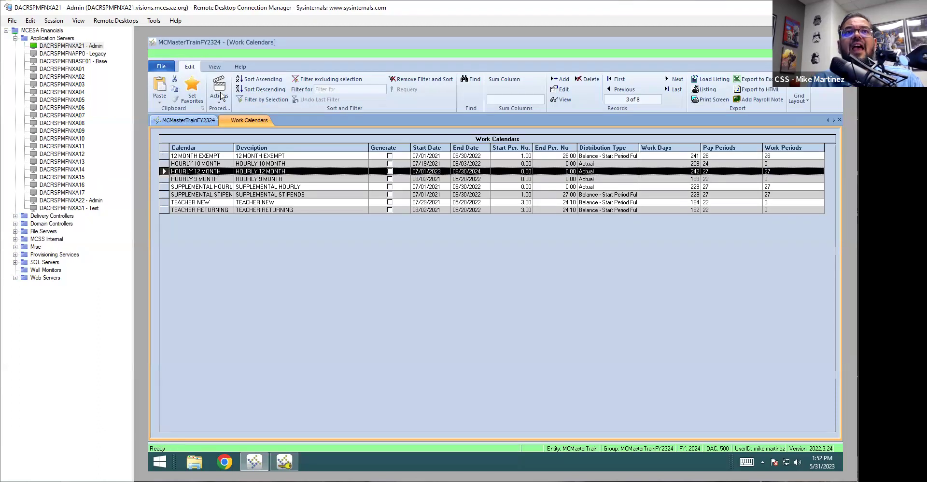
pyautogui.click(257, 172)
pyautogui.doubleClick(257, 172)
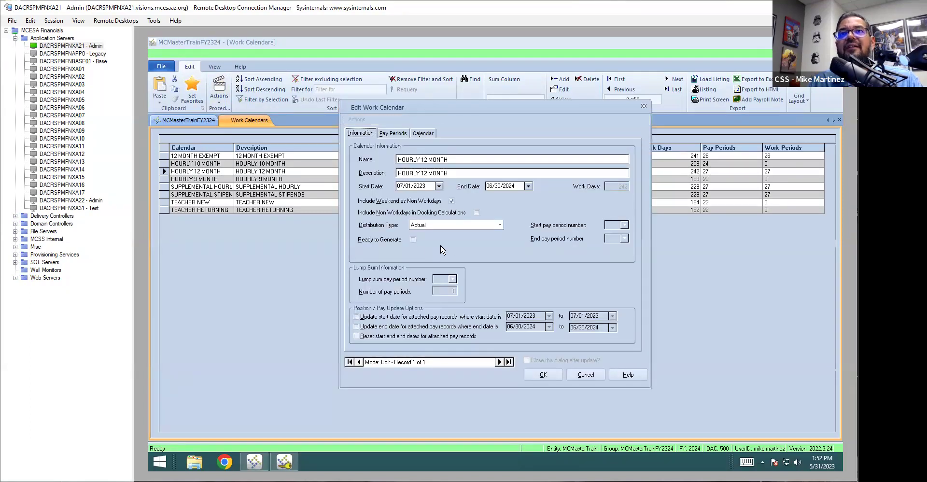
pyautogui.click(413, 239)
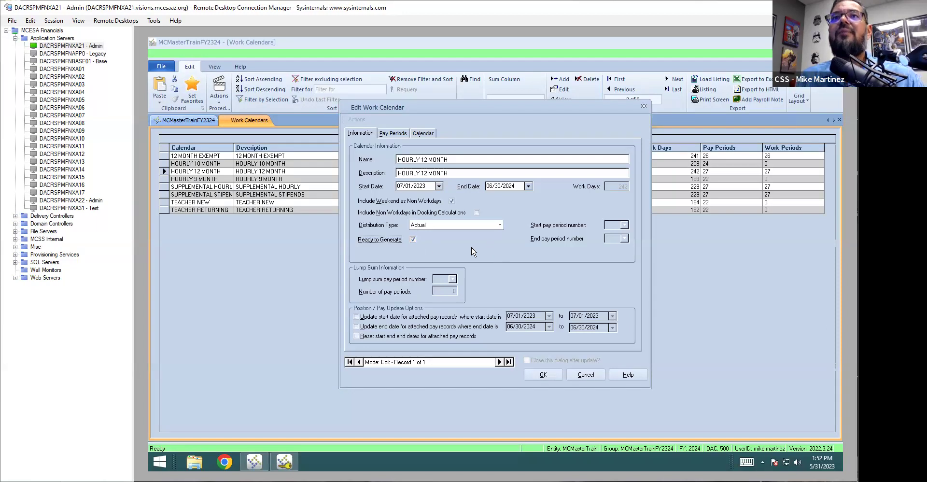
pyautogui.click(551, 378)
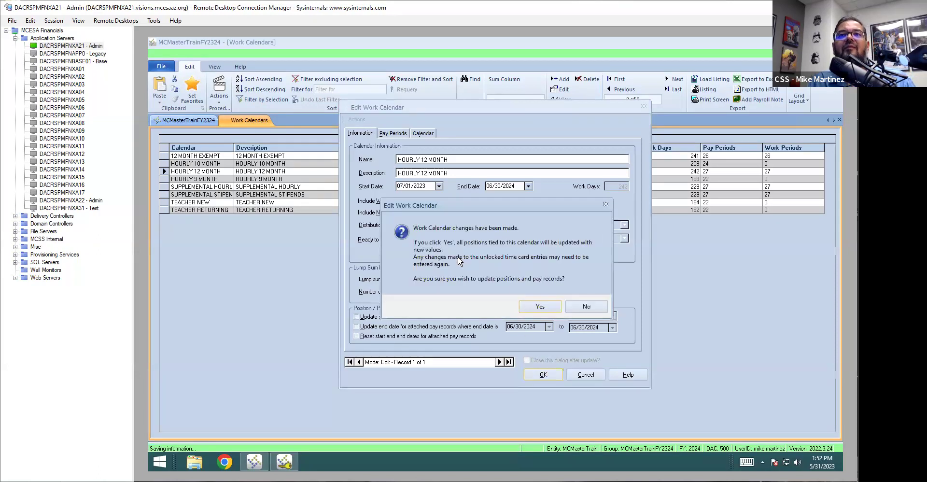
pyautogui.click(540, 307)
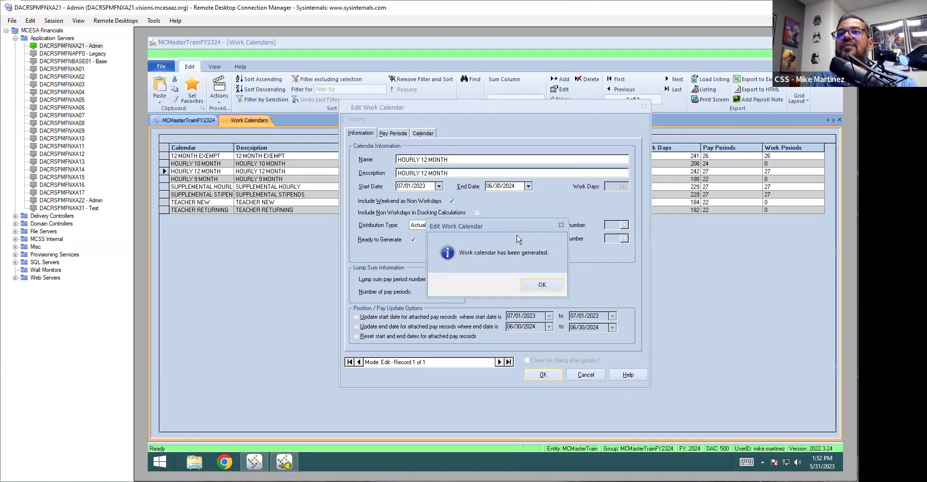
pyautogui.click(541, 285)
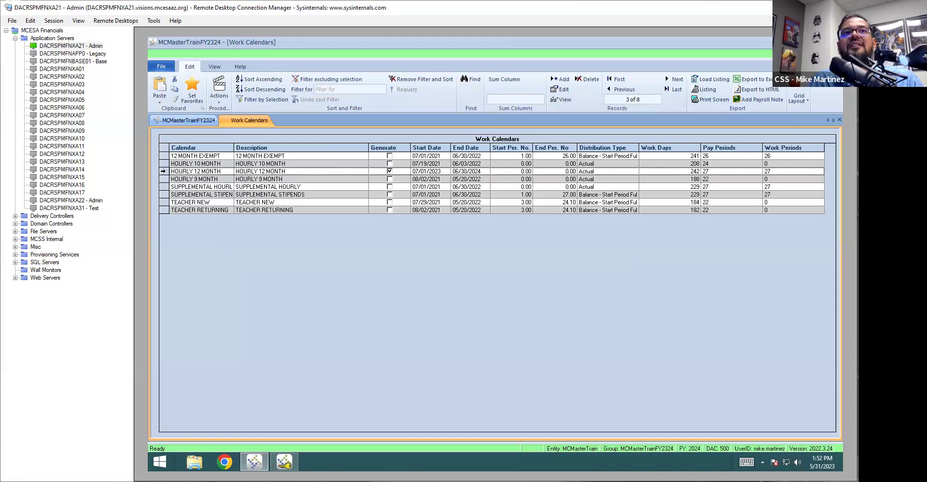
# Step: Run Update Positions for the HOURLY 12 MONTH calendar with start and end dates reset for attached pay records
pyautogui.click(163, 171)
pyautogui.click(224, 99)
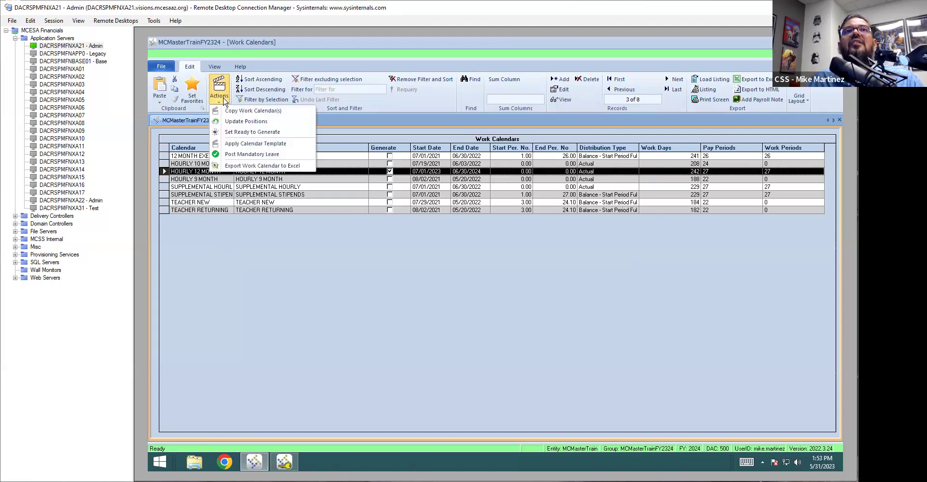
pyautogui.click(269, 122)
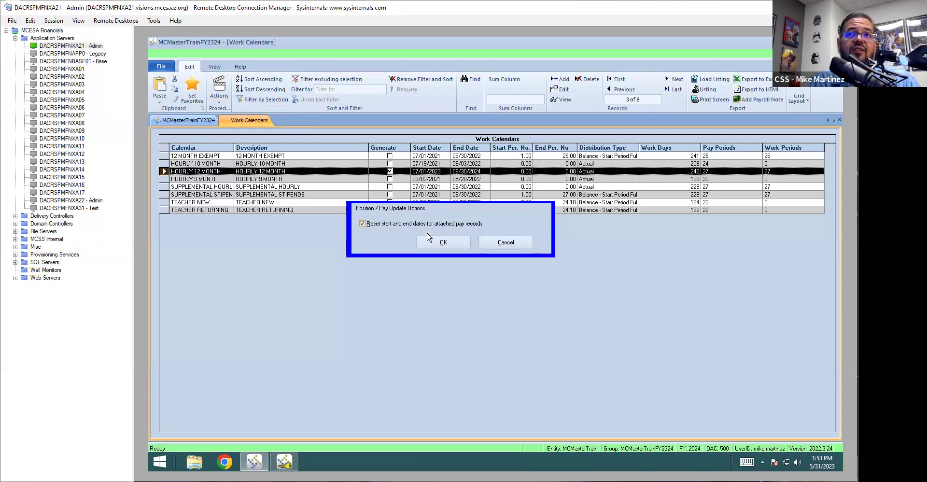
pyautogui.click(454, 244)
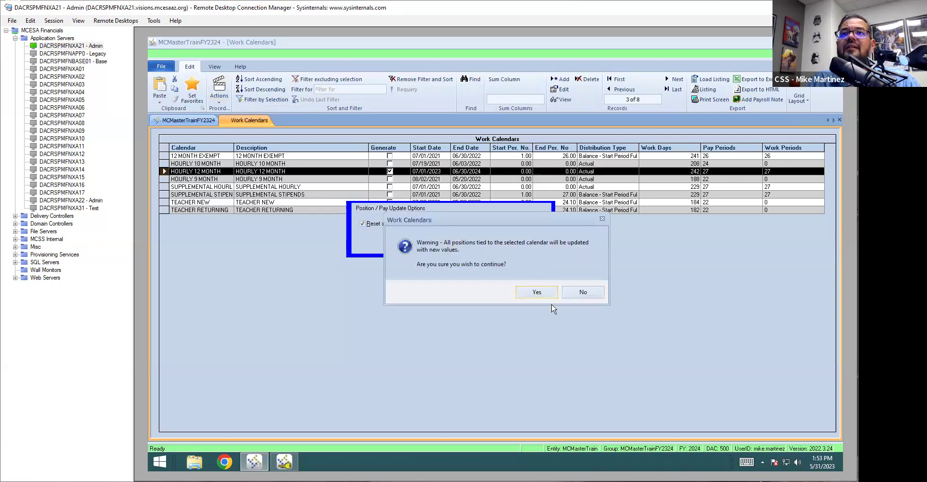
pyautogui.click(546, 293)
pyautogui.click(452, 246)
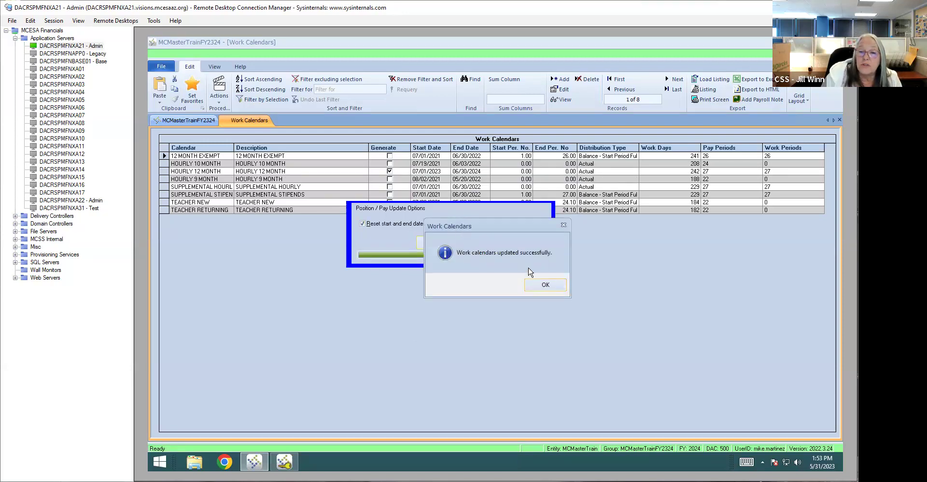
pyautogui.click(547, 284)
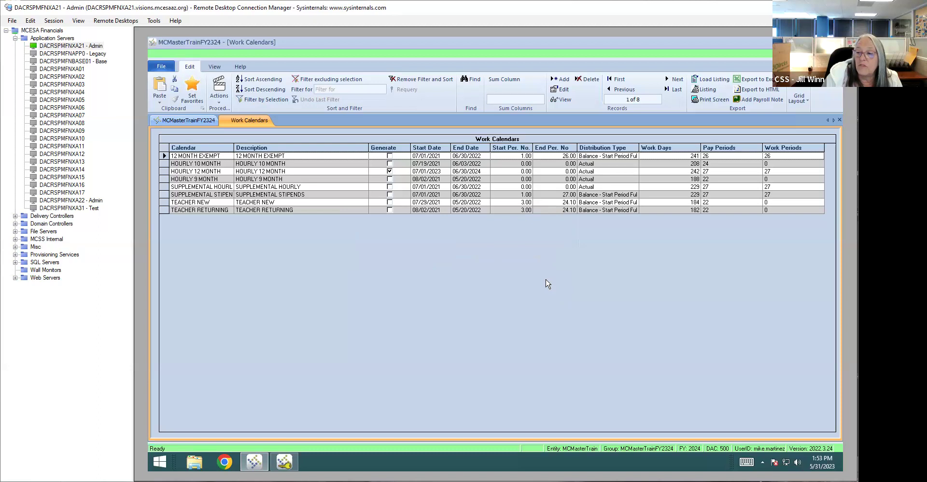
# Step: Select the HOURLY 12 MONTH record in the Work Calendars list to review its work days
pyautogui.click(686, 170)
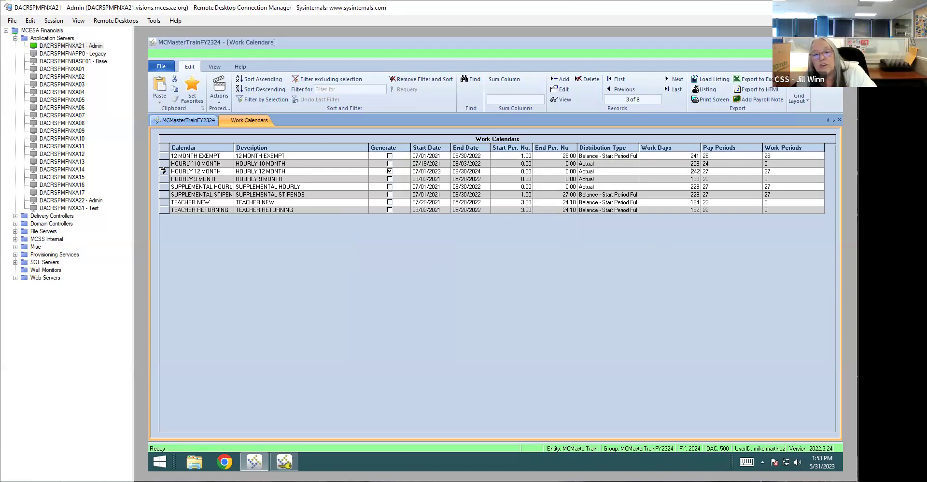
pyautogui.click(164, 171)
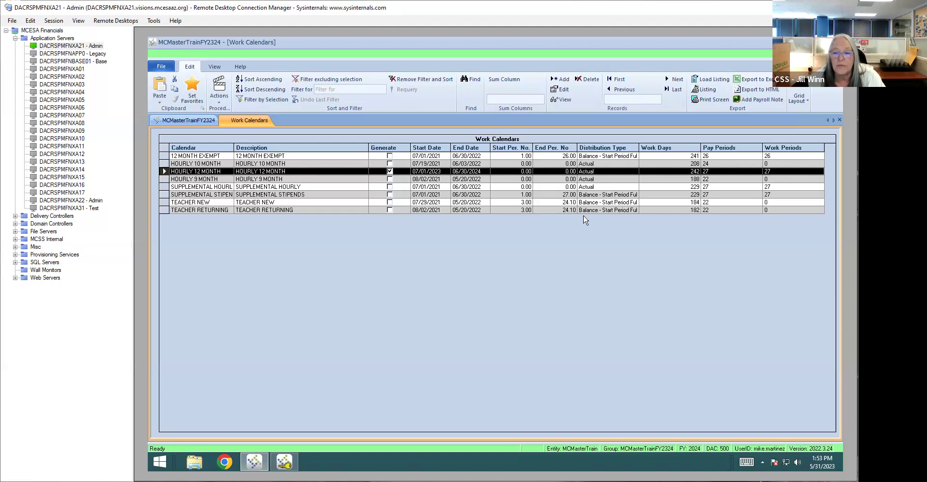
pyautogui.click(687, 202)
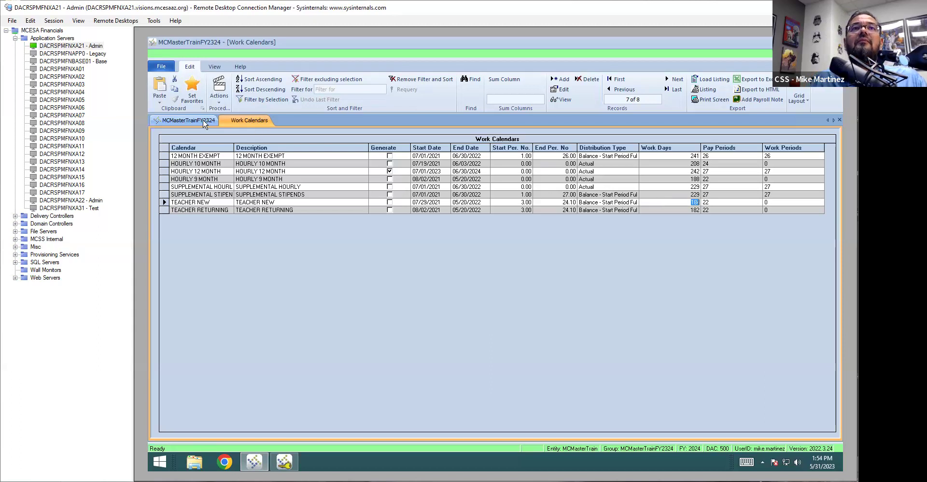
pyautogui.click(220, 91)
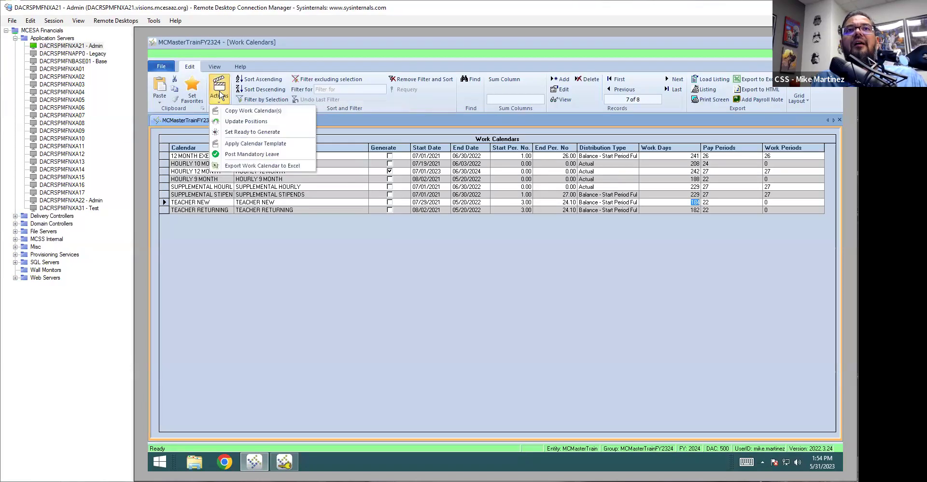
pyautogui.click(219, 93)
pyautogui.rightClick(255, 124)
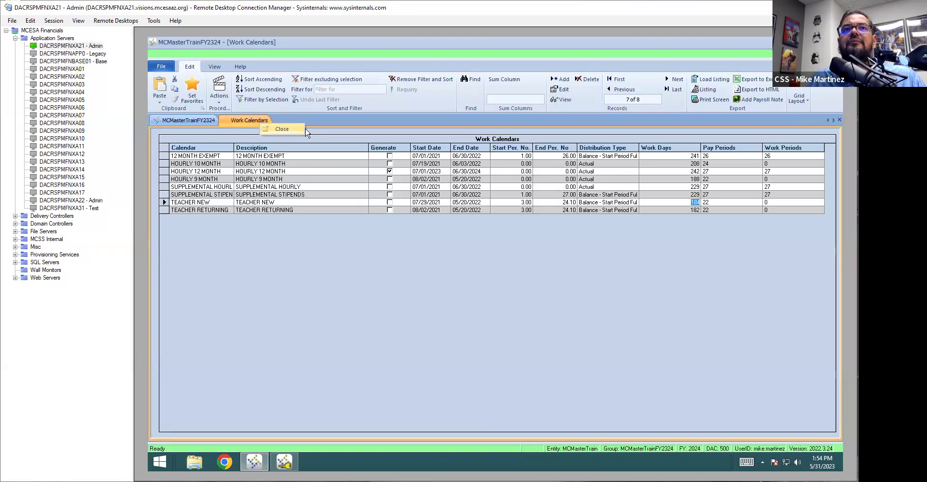
pyautogui.click(359, 130)
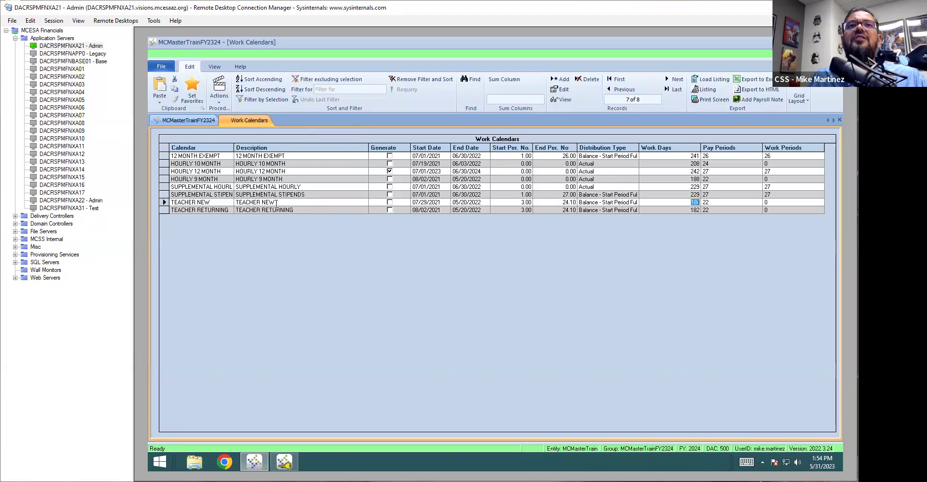
# Step: Open the TEACHER NEW work calendar for editing and assign it the pay cycle named after the trainer
pyautogui.doubleClick(291, 201)
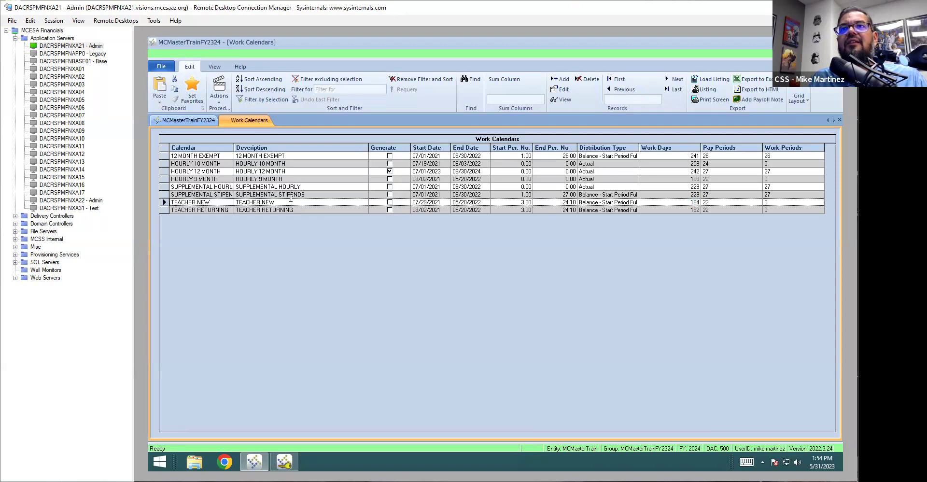
pyautogui.moveTo(462, 111); pyautogui.dragTo(482, 131)
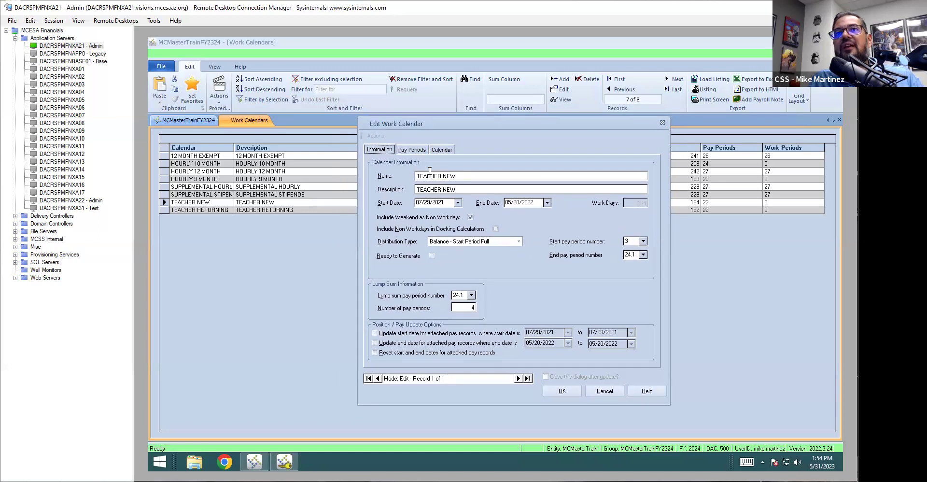
pyautogui.click(414, 150)
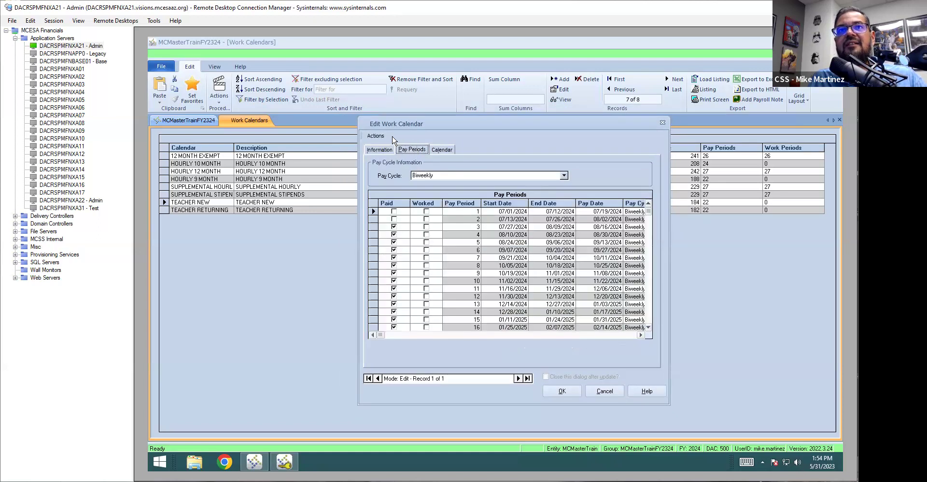
pyautogui.click(376, 135)
pyautogui.press('Escape')
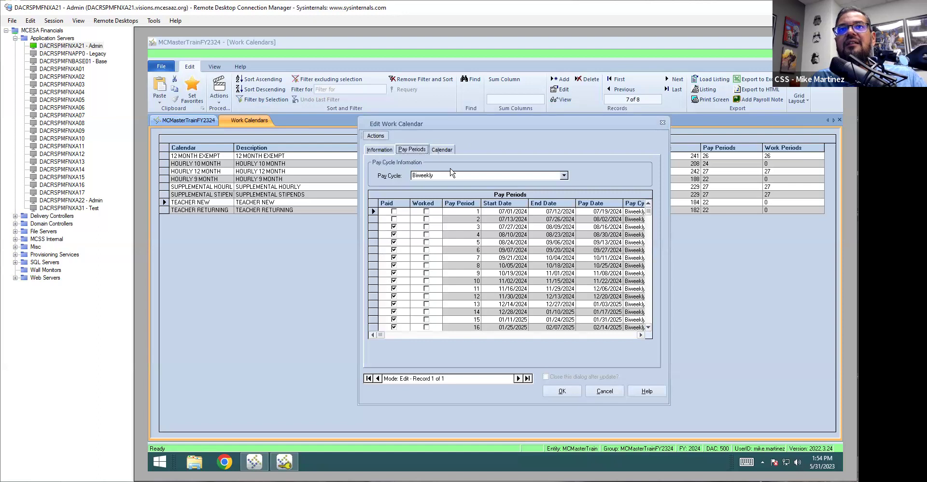
pyautogui.click(564, 175)
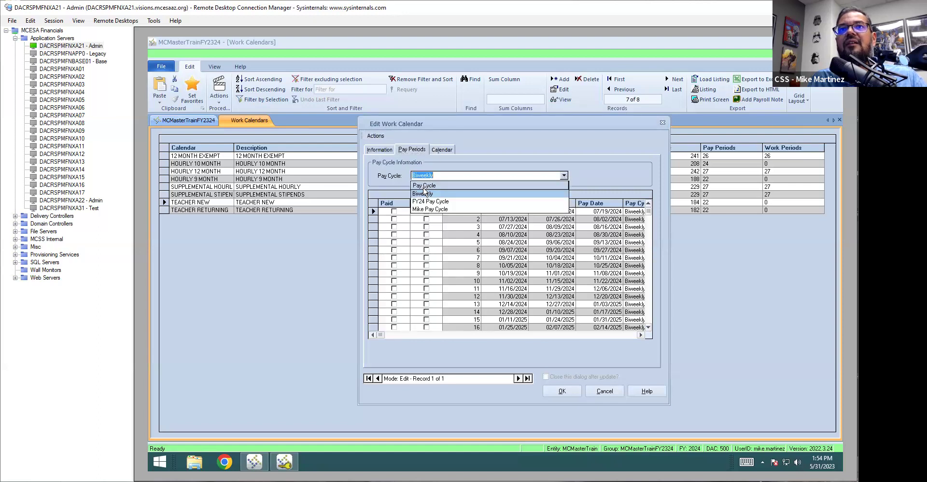
pyautogui.click(425, 209)
# Step: Mark all pay periods of the TEACHER NEW calendar as Paid and Worked, except pay periods 1 through 3
pyautogui.click(375, 136)
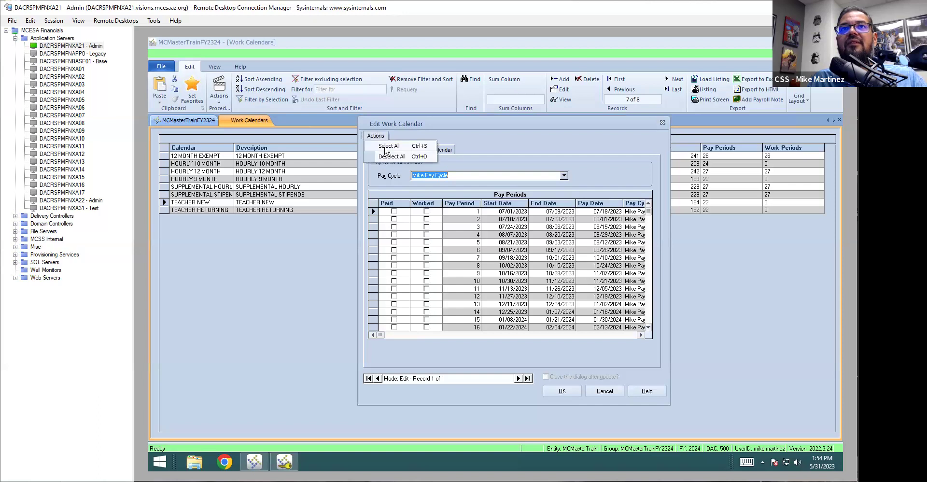
pyautogui.click(387, 147)
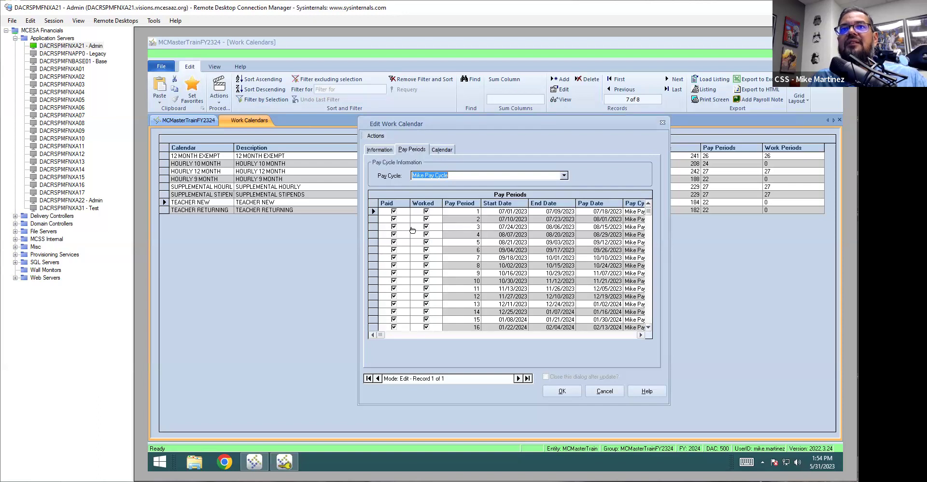
pyautogui.click(394, 211)
pyautogui.click(426, 211)
pyautogui.click(426, 219)
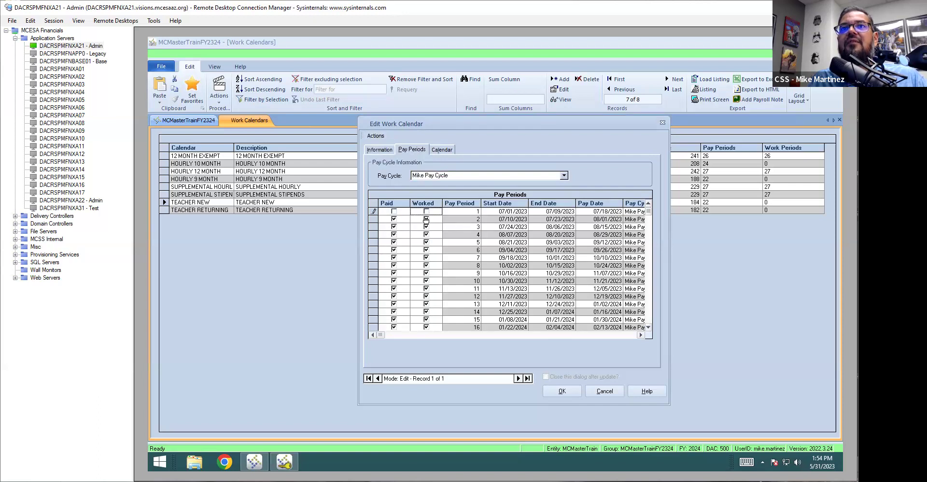
pyautogui.click(394, 219)
pyautogui.click(393, 226)
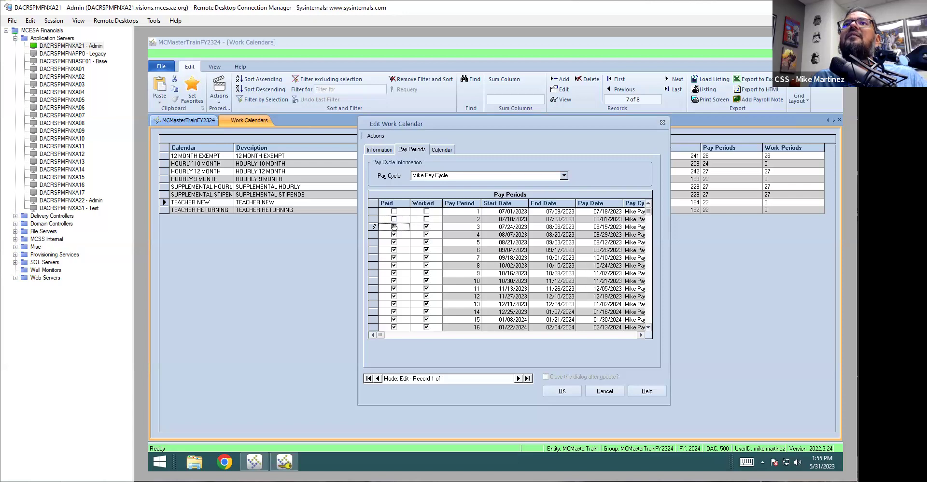
pyautogui.click(426, 227)
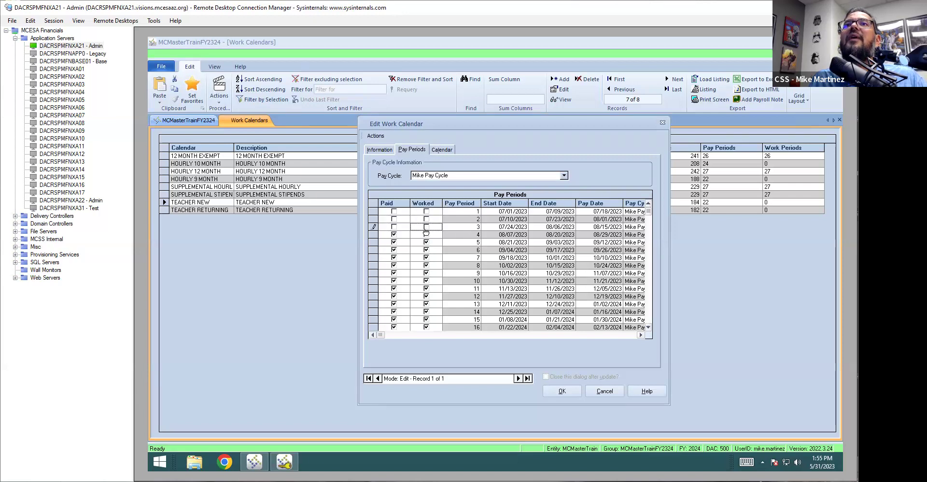
pyautogui.click(458, 234)
# Step: Clear the Paid and Worked marks for pay periods 25, 26 and 27 of the TEACHER NEW calendar
pyautogui.scroll(-4, 457, 253)
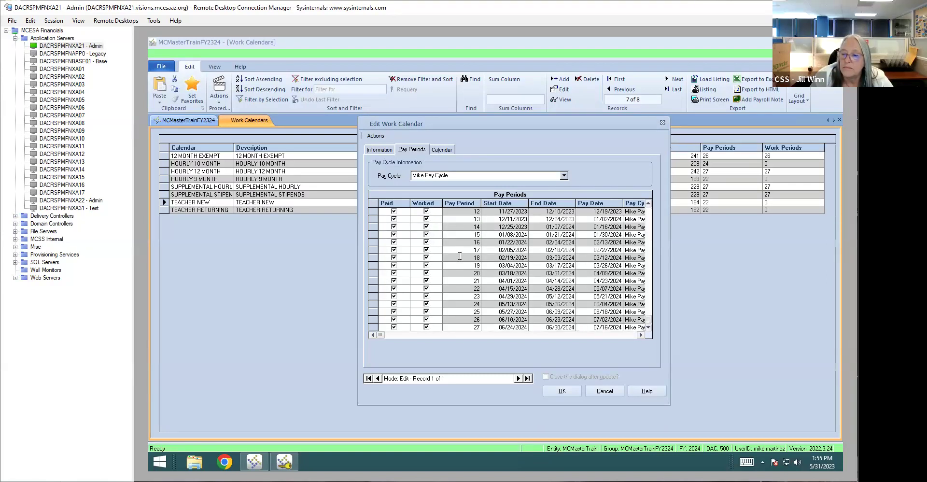
pyautogui.click(426, 327)
pyautogui.click(394, 327)
pyautogui.click(394, 319)
pyautogui.click(426, 319)
pyautogui.click(426, 311)
pyautogui.click(394, 312)
pyautogui.click(462, 304)
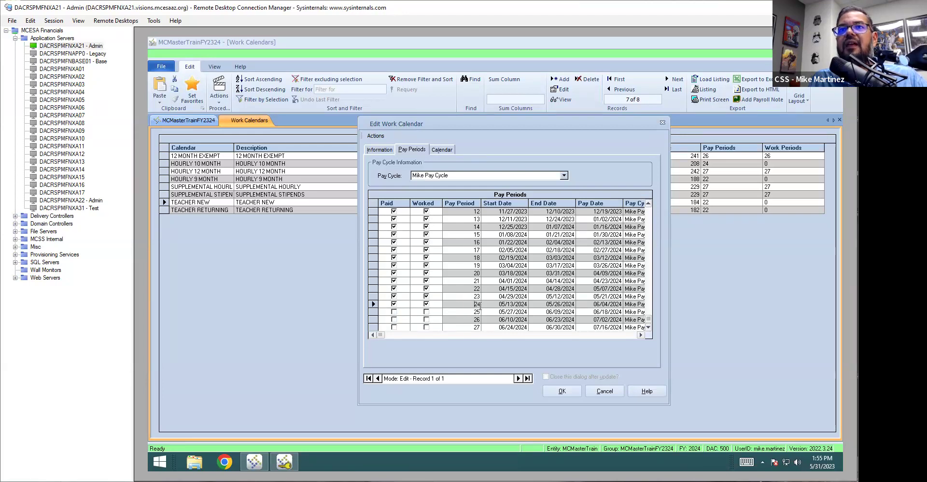
# Step: Set the TEACHER NEW calendar's start date to 08/07/2023 and its end date to 05/24/2024
pyautogui.click(381, 150)
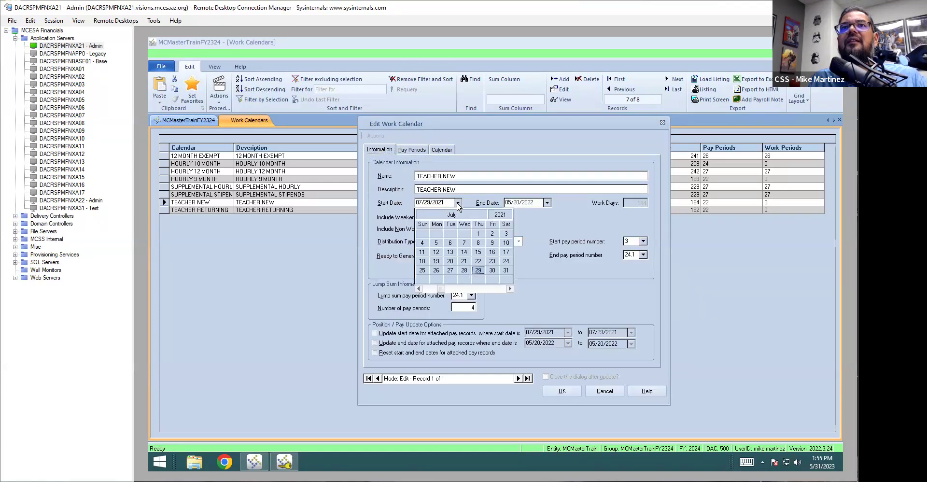
pyautogui.click(502, 289)
pyautogui.click(501, 288)
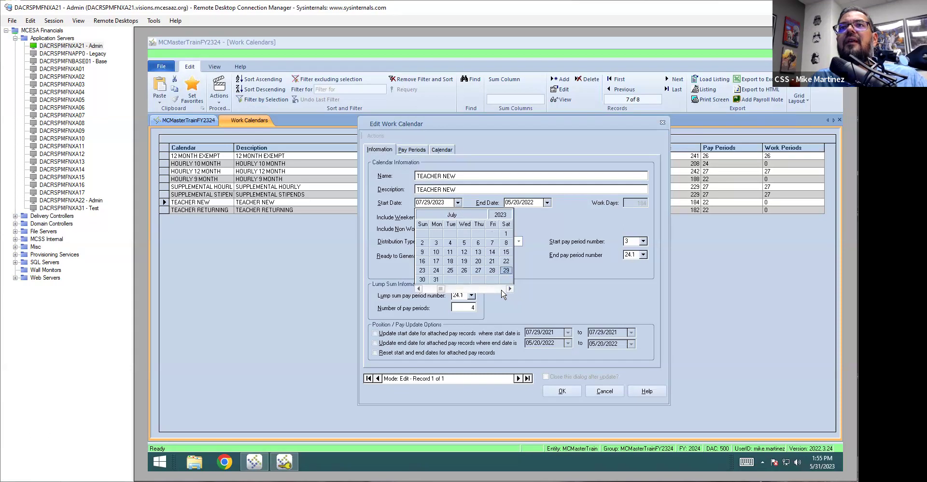
pyautogui.click(509, 288)
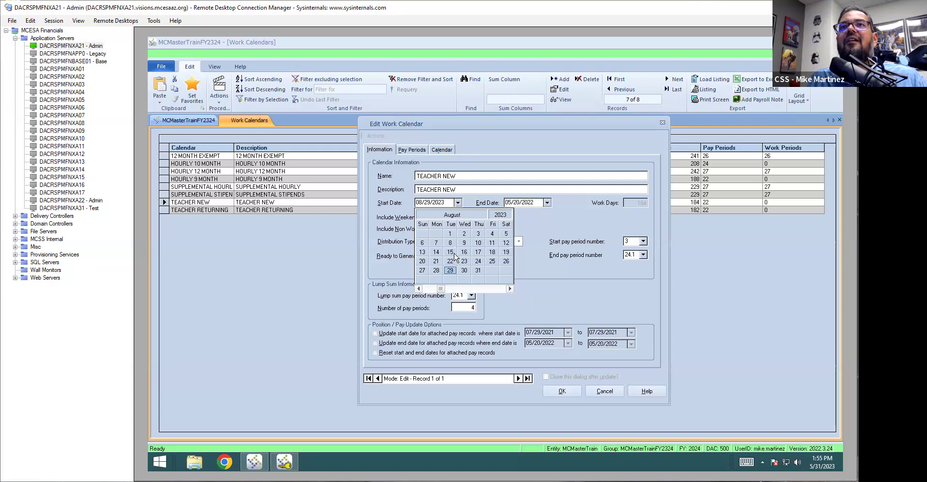
pyautogui.click(436, 243)
pyautogui.click(547, 202)
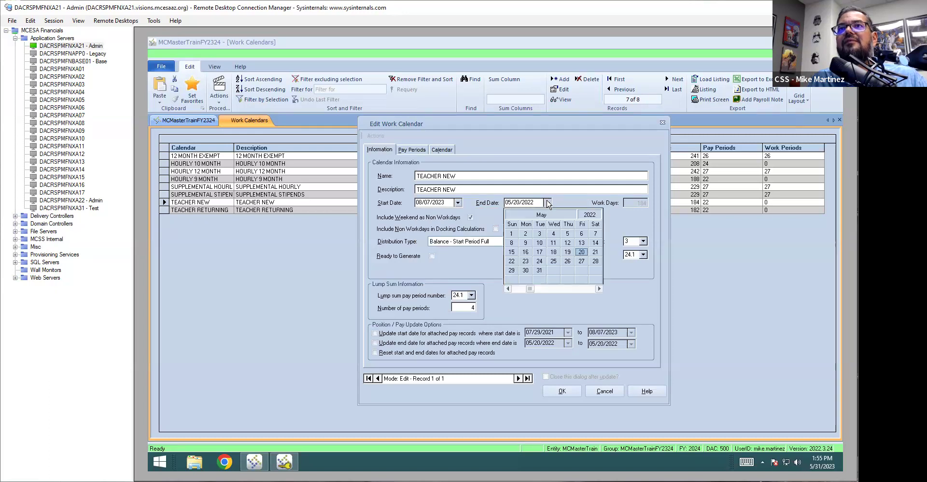
pyautogui.click(582, 290)
pyautogui.click(581, 290)
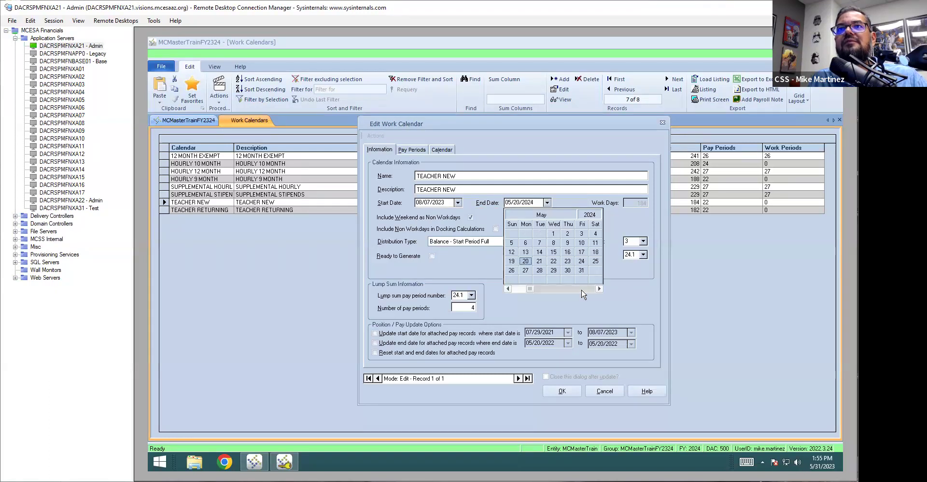
pyautogui.click(581, 261)
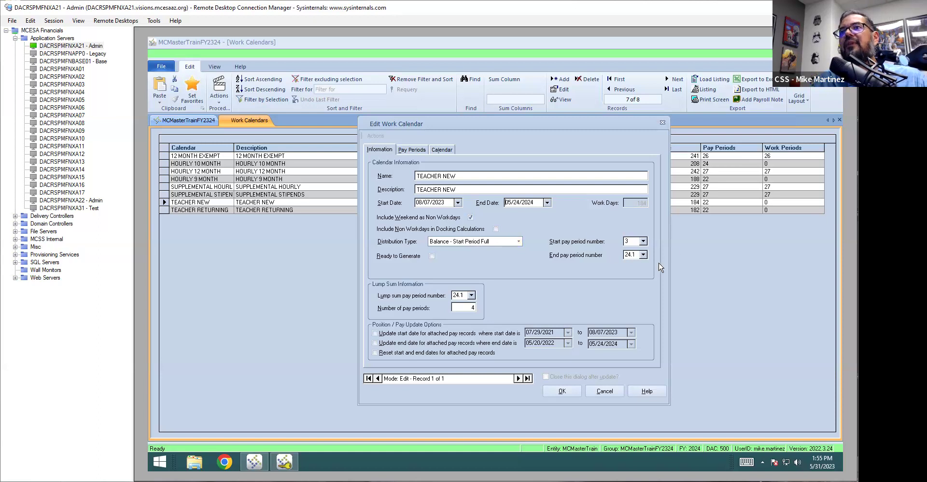
# Step: Set the TEACHER NEW calendar's end pay period to 24, start pay period to 4 and lump sum pay period to 24
pyautogui.click(643, 255)
pyautogui.scroll(-6, 644, 312)
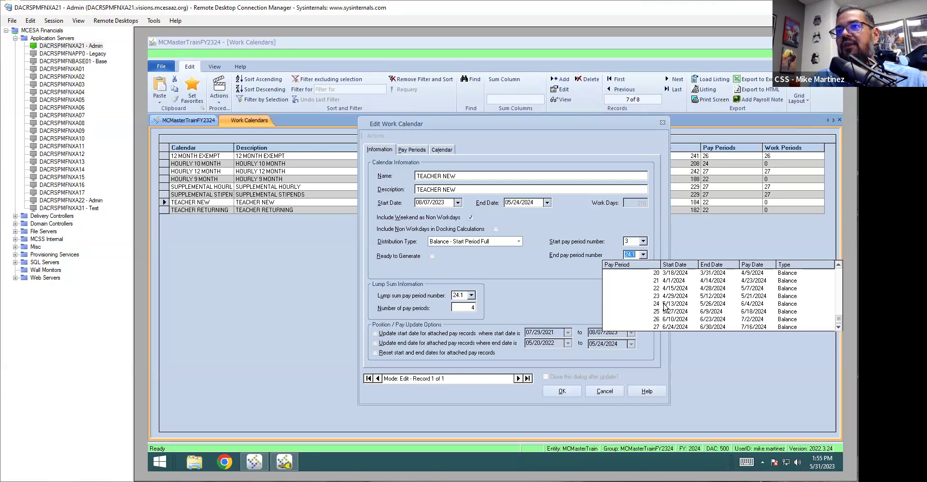
pyautogui.click(664, 305)
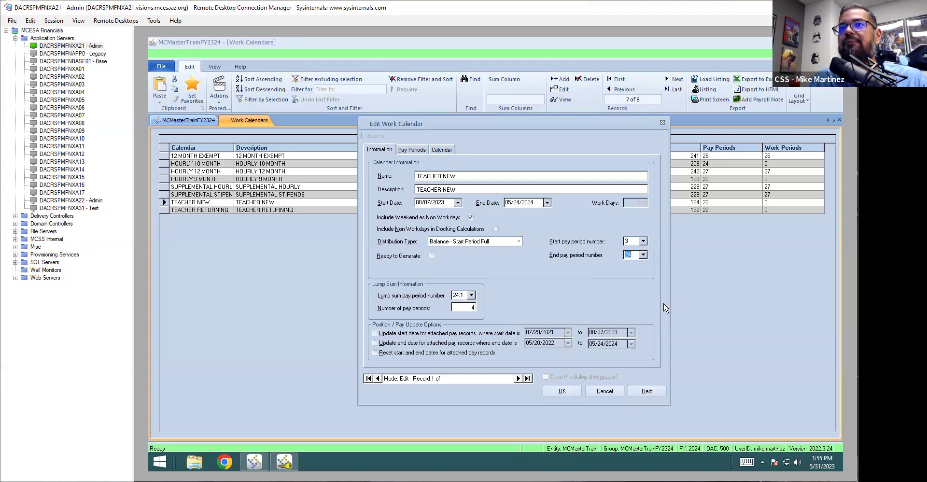
pyautogui.click(643, 240)
pyautogui.click(664, 282)
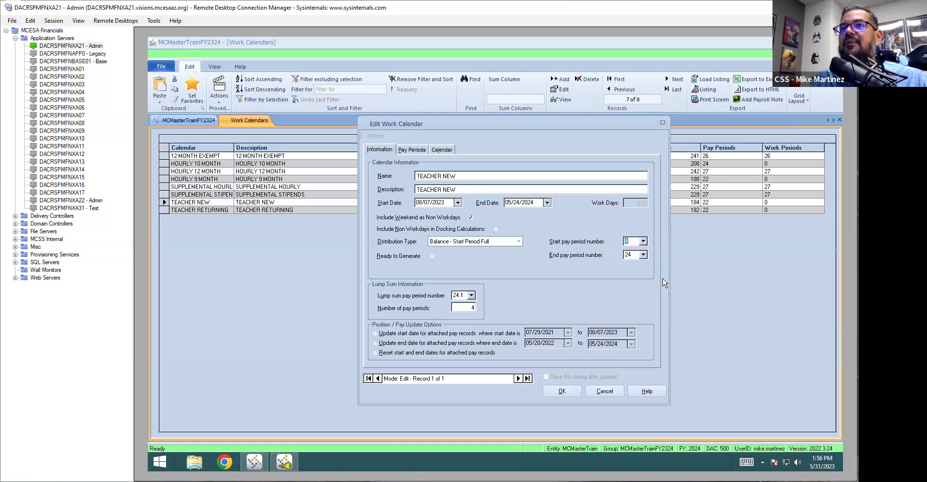
pyautogui.click(470, 295)
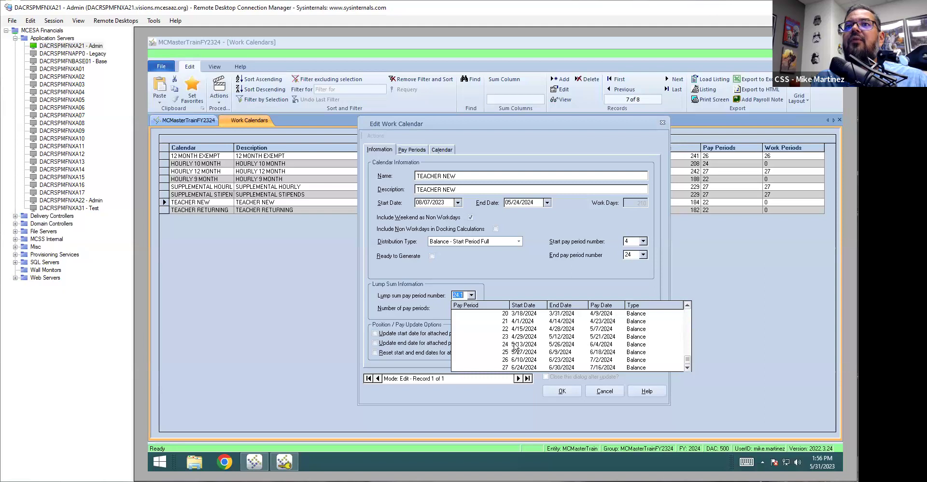
pyautogui.press('Escape')
pyautogui.click(472, 307)
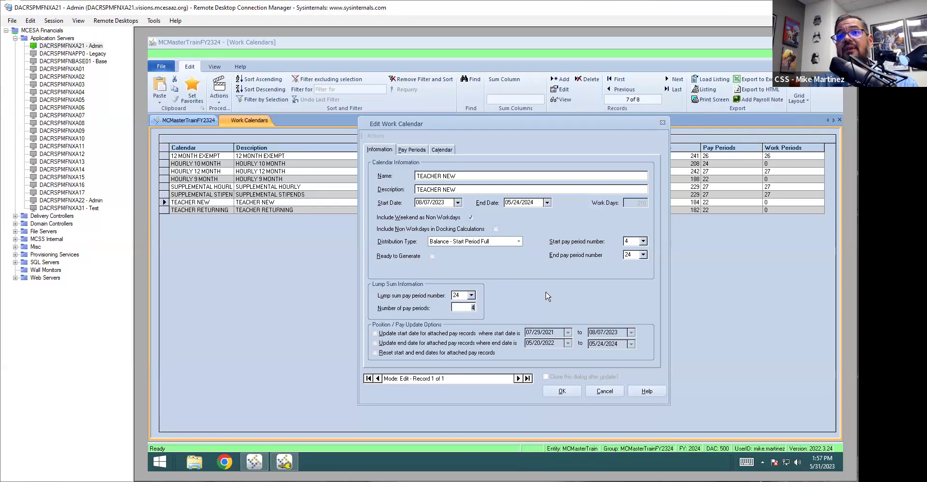
# Step: Try to save the TEACHER NEW work calendar with 4 lump sum pay periods, and discard its edits
pyautogui.click(561, 392)
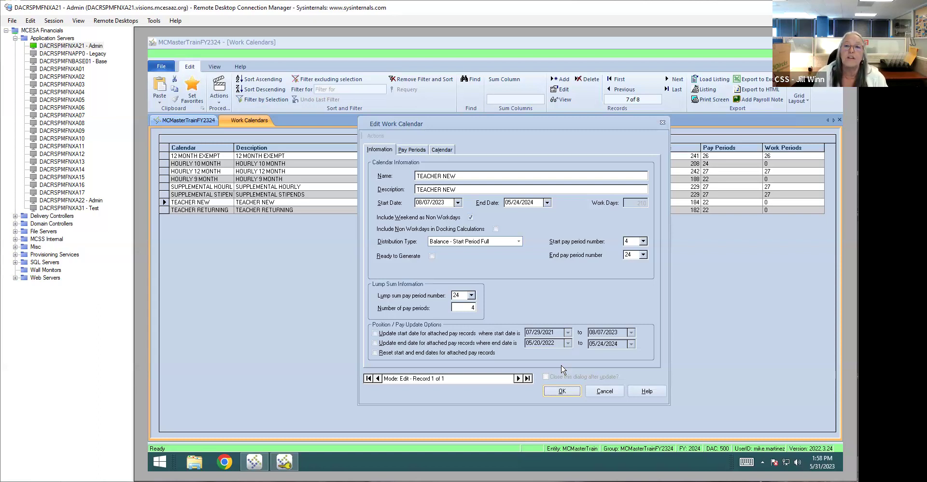
pyautogui.click(563, 391)
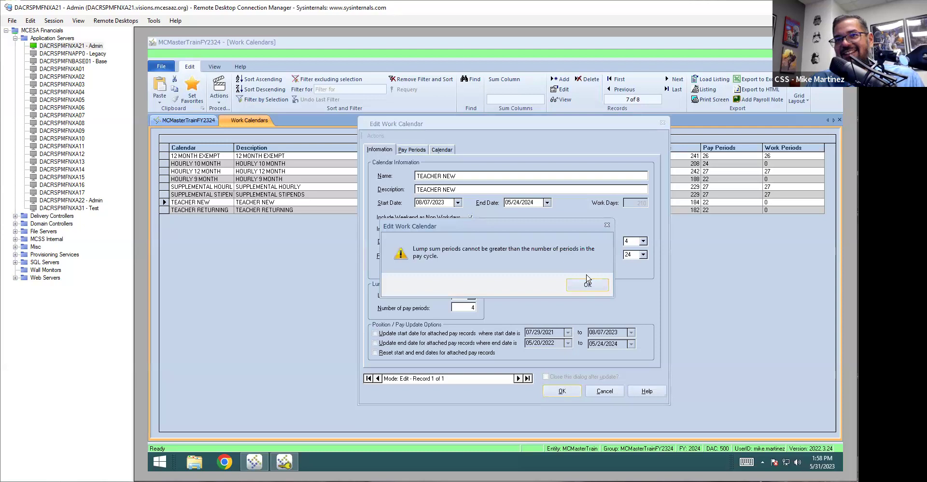
pyautogui.click(588, 285)
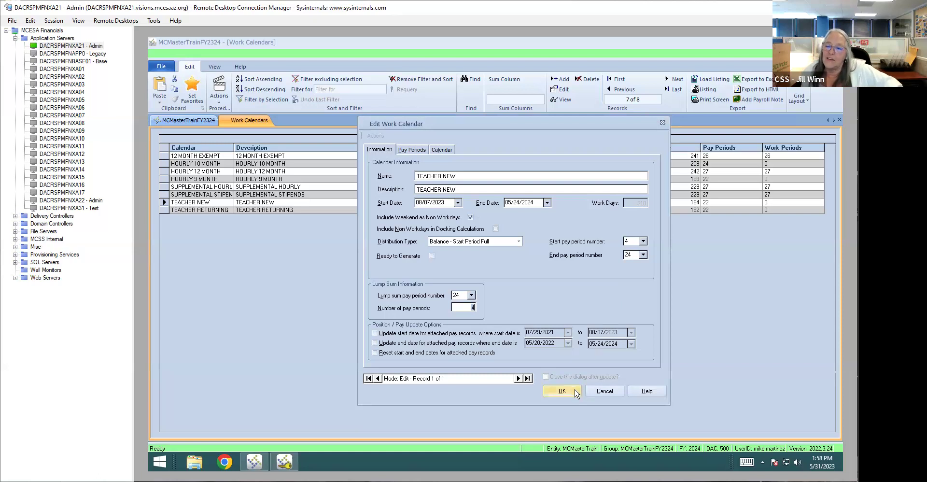
pyautogui.click(559, 392)
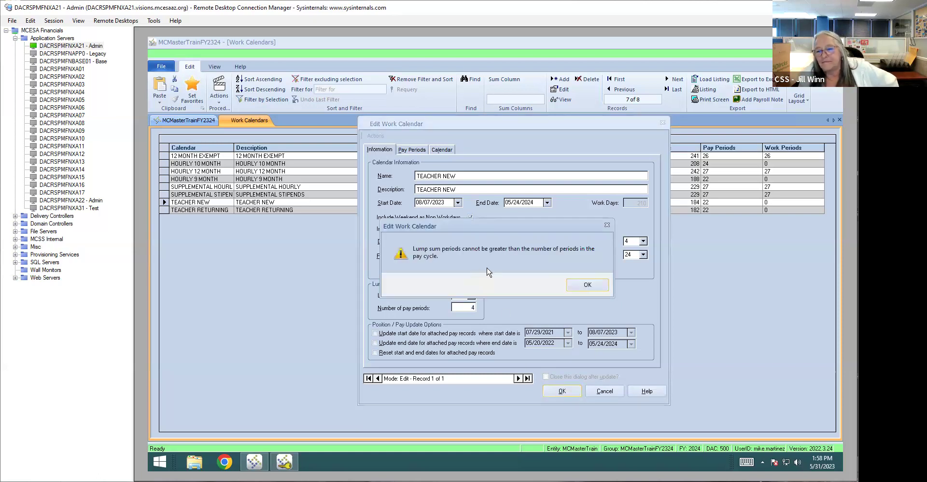
pyautogui.click(588, 284)
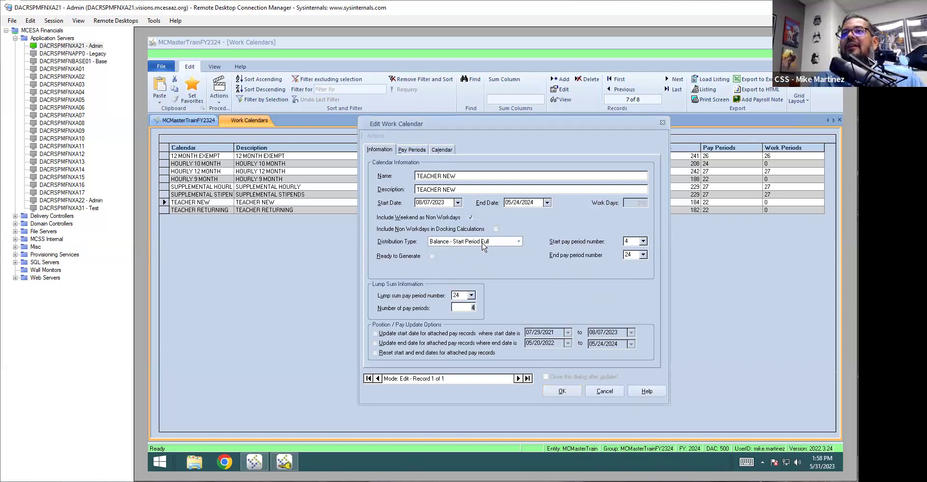
pyautogui.click(604, 391)
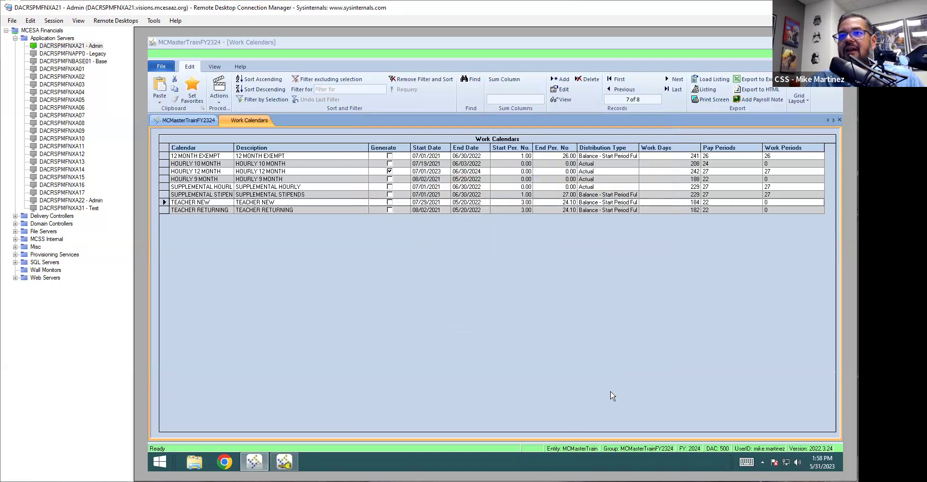
# Step: Open the payroll Deductions/Benefits Maintenance list
pyautogui.click(192, 121)
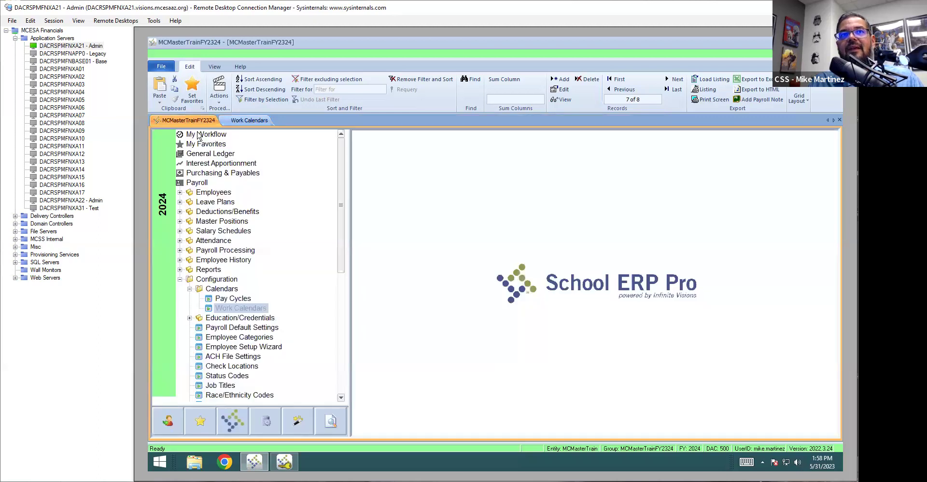
pyautogui.click(180, 211)
pyautogui.doubleClick(279, 221)
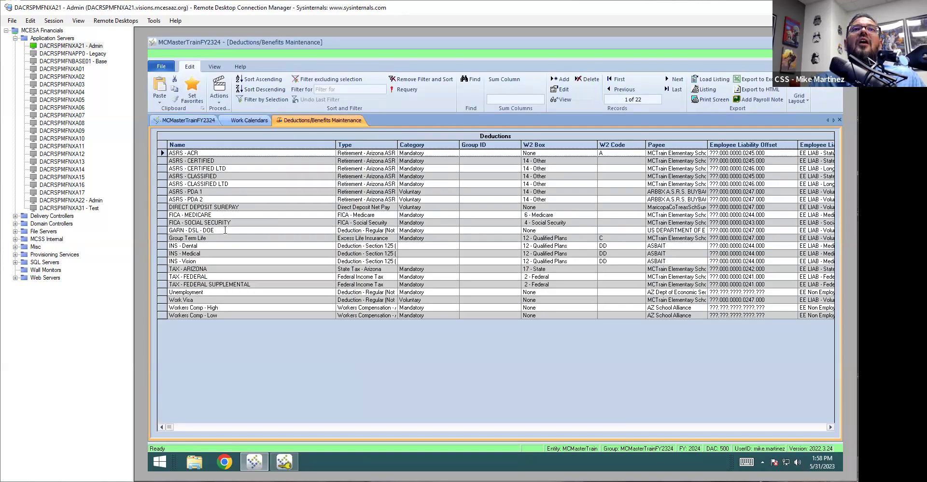
# Step: Try the one-time lump sum setting on the INS - Medical deduction, discard the edit and close the deductions list
pyautogui.click(211, 253)
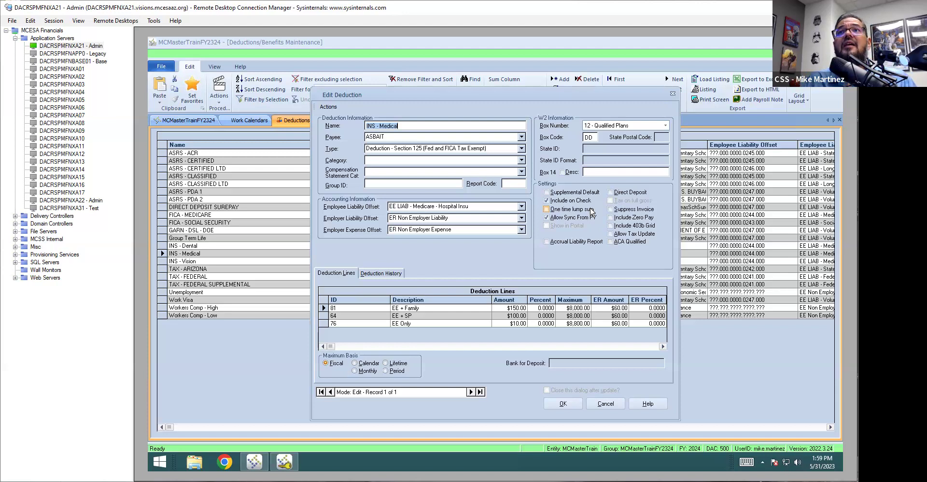
pyautogui.click(563, 210)
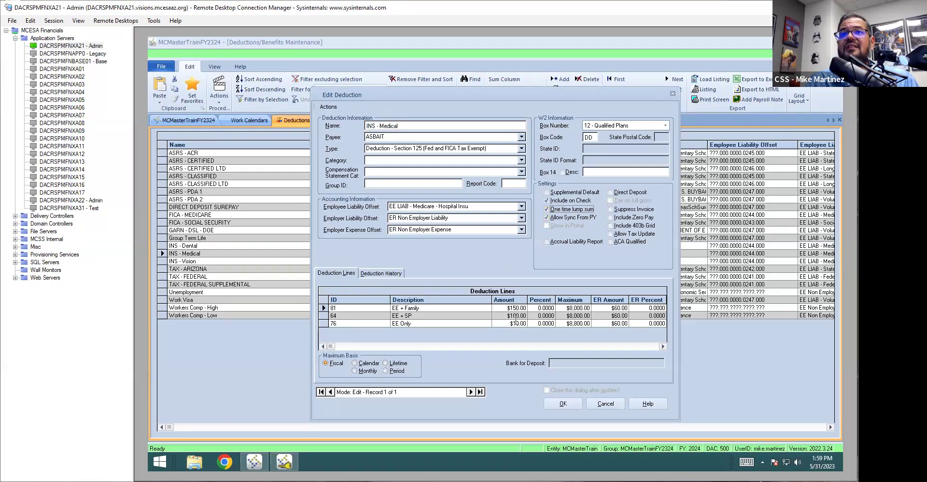
pyautogui.click(575, 210)
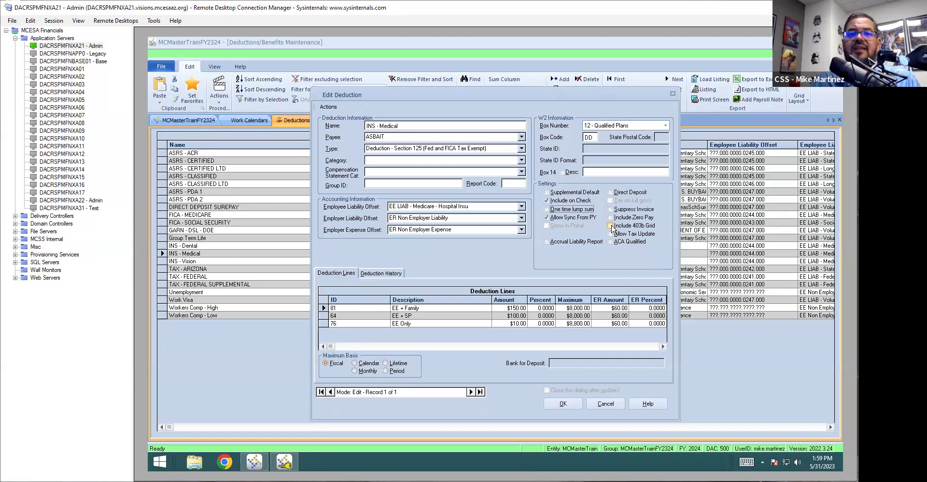
pyautogui.click(547, 210)
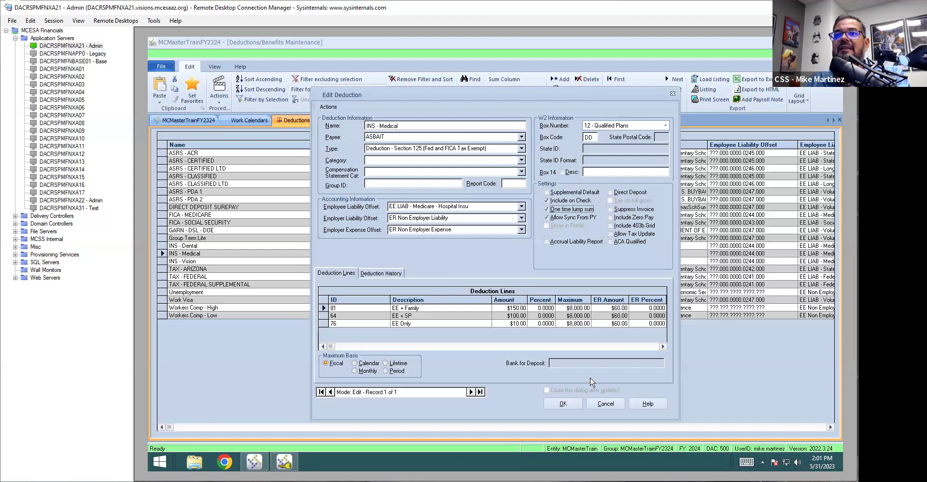
pyautogui.click(606, 404)
pyautogui.rightClick(310, 123)
pyautogui.click(329, 128)
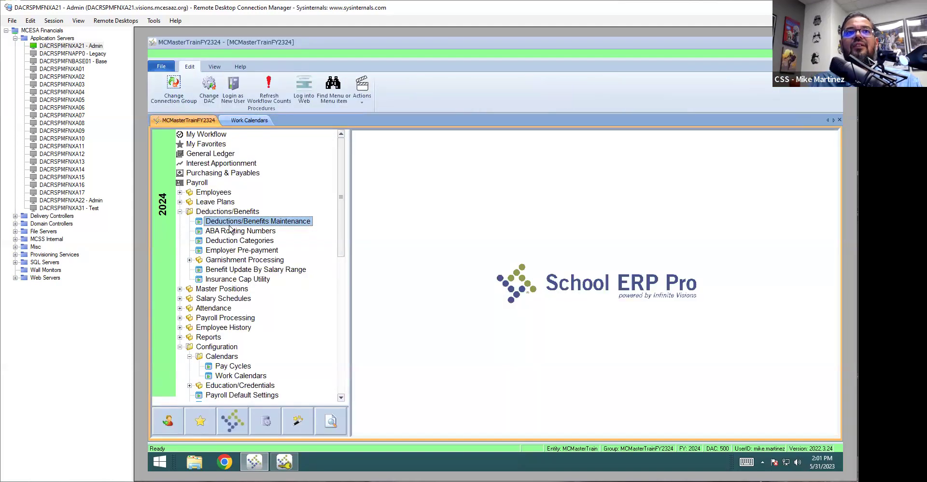
# Step: Open the Vacation (New) leave plan for editing from the payroll Leave Plan Maintenance list
pyautogui.click(180, 202)
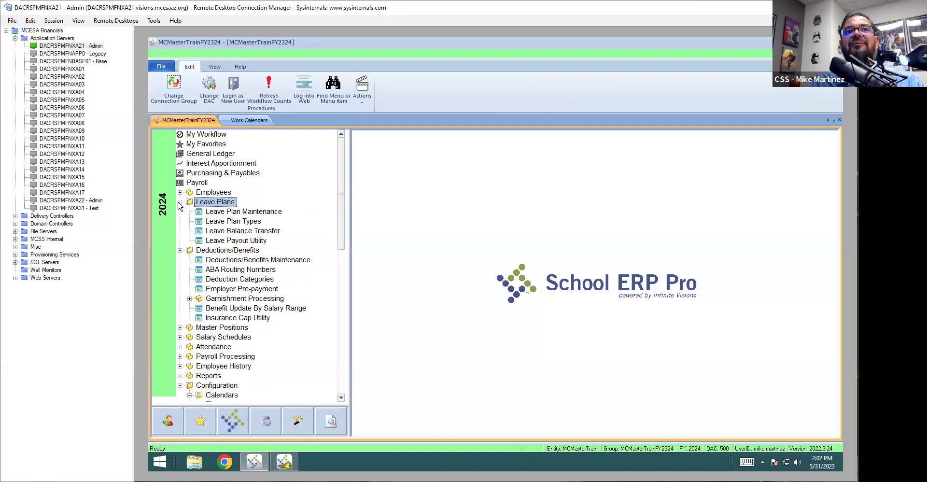
pyautogui.click(259, 214)
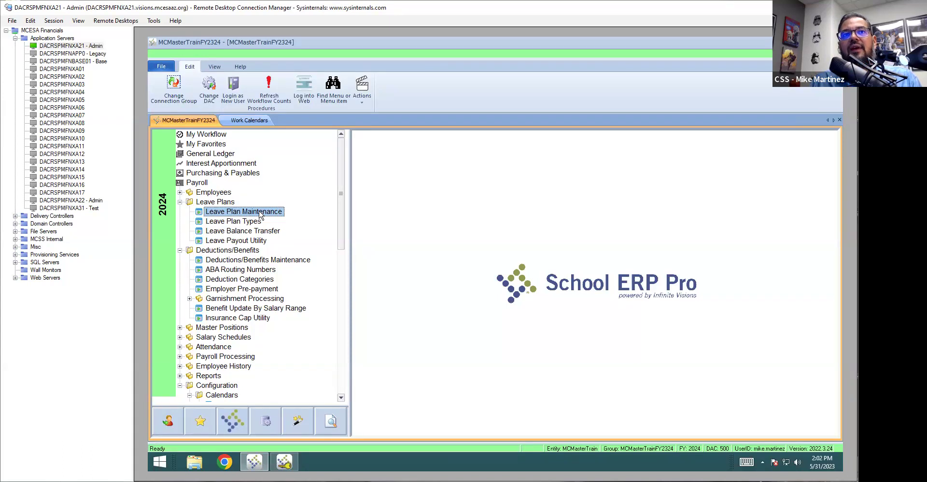
pyautogui.doubleClick(259, 215)
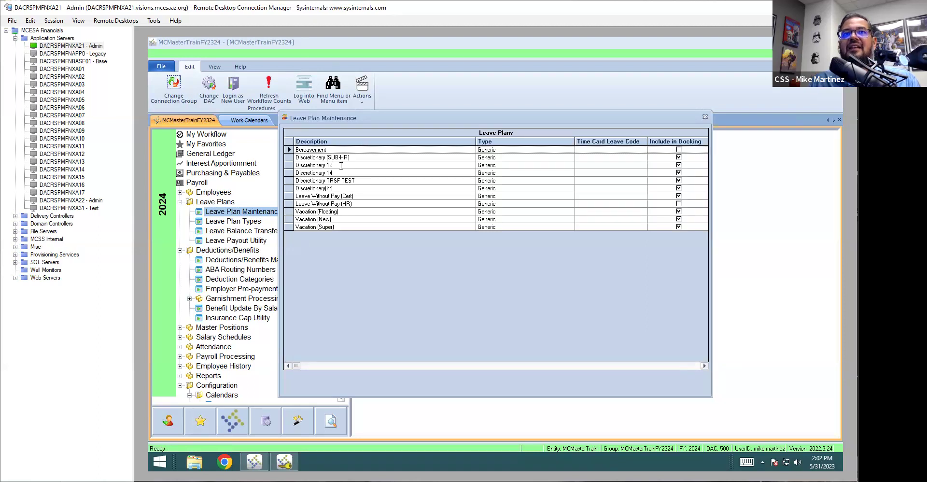
pyautogui.click(336, 219)
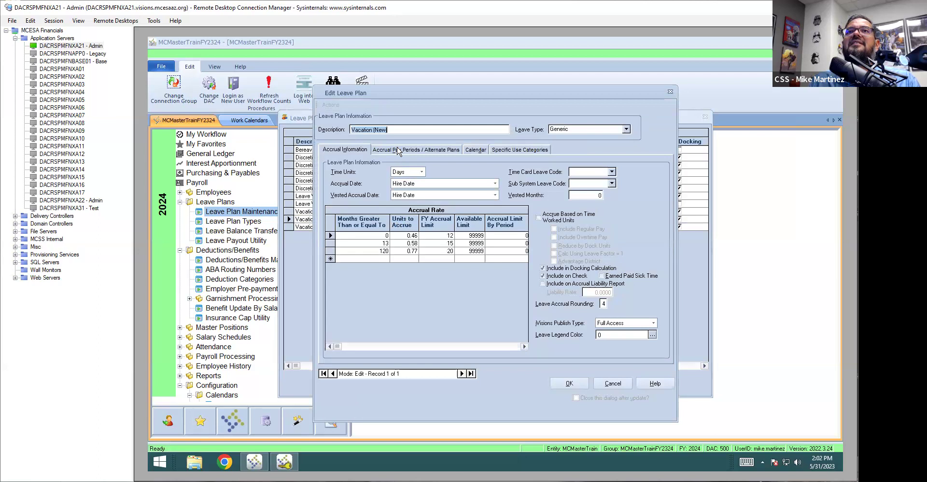
# Step: Review the accrual pay periods of the Vacation (New) leave plan and deselect all of them
pyautogui.click(418, 150)
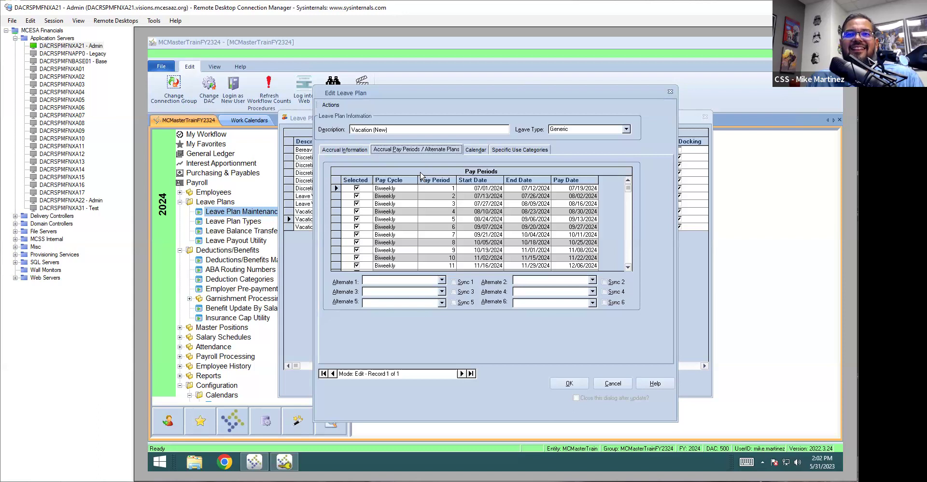
pyautogui.click(405, 218)
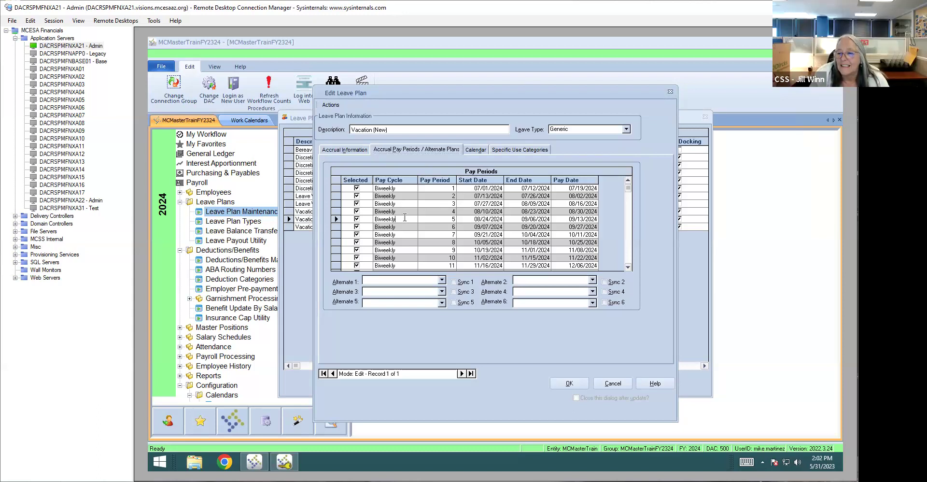
pyautogui.scroll(-14, 404, 217)
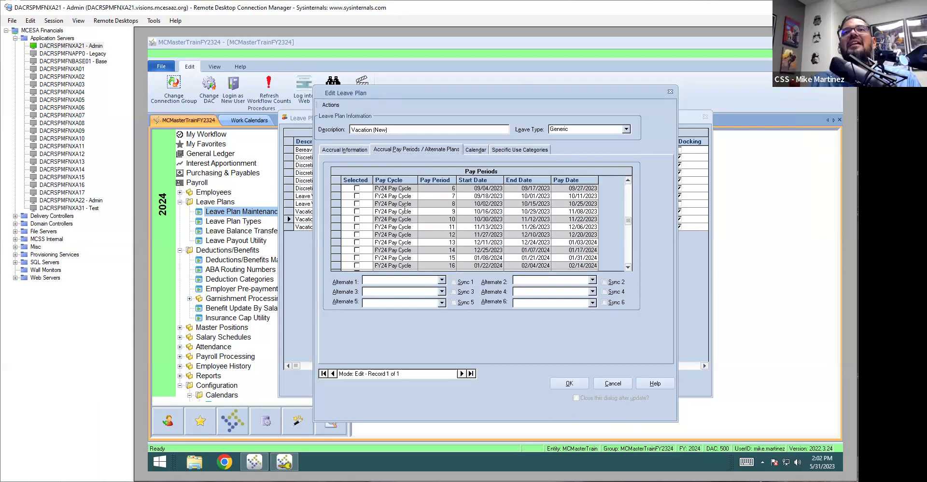
pyautogui.scroll(-9, 405, 207)
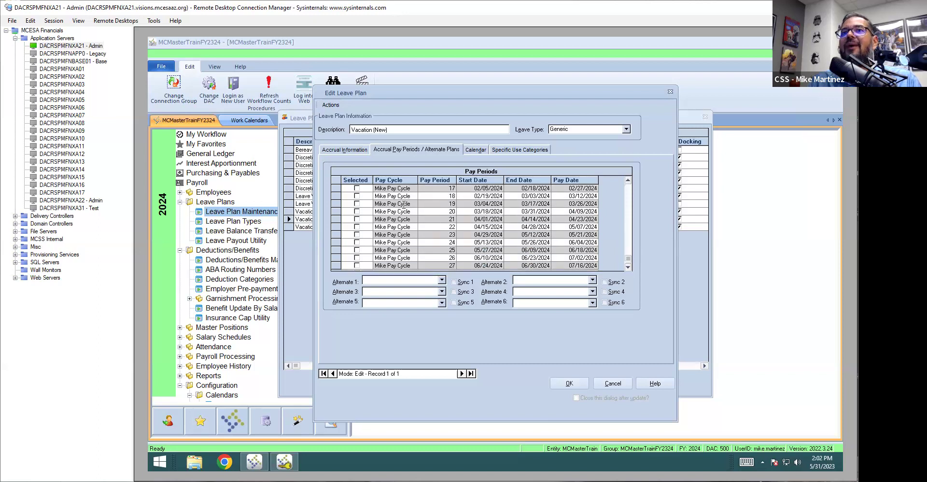
pyautogui.scroll(15, 405, 215)
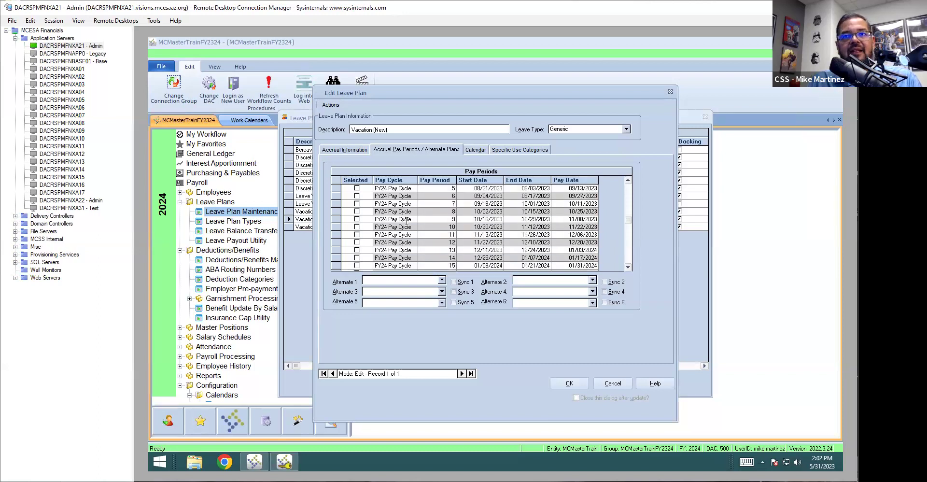
pyautogui.scroll(11, 407, 220)
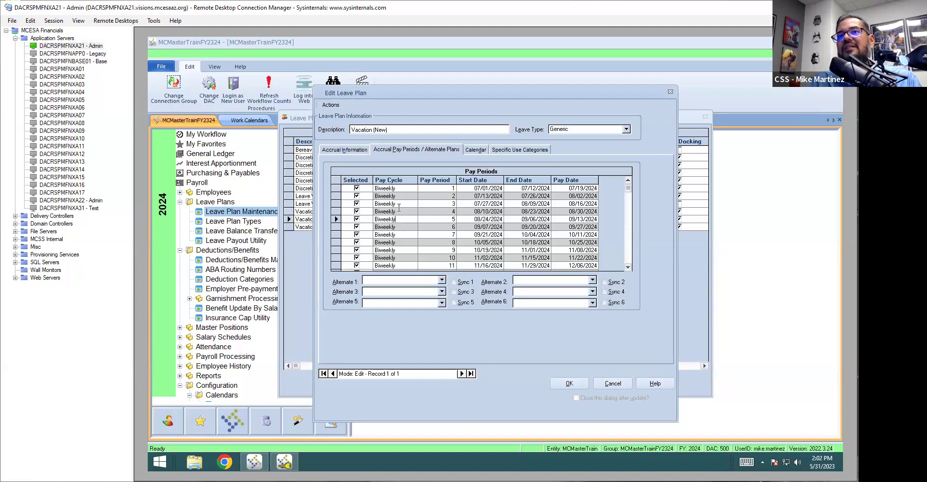
pyautogui.click(330, 104)
pyautogui.click(345, 126)
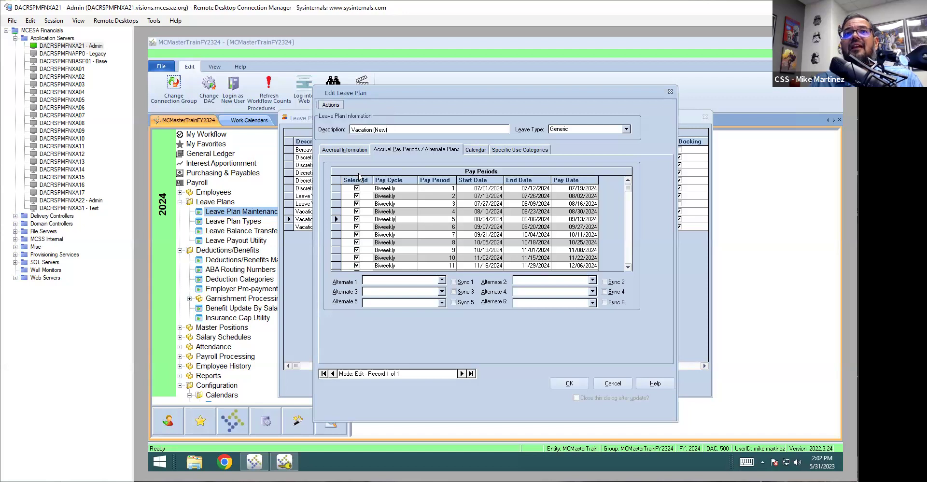
# Step: Filter the accrual pay periods to Mike Pay Cycle, select them all, and return to the plan's accrual information
pyautogui.scroll(-10, 394, 212)
pyautogui.scroll(-5, 399, 213)
pyautogui.rightClick(398, 213)
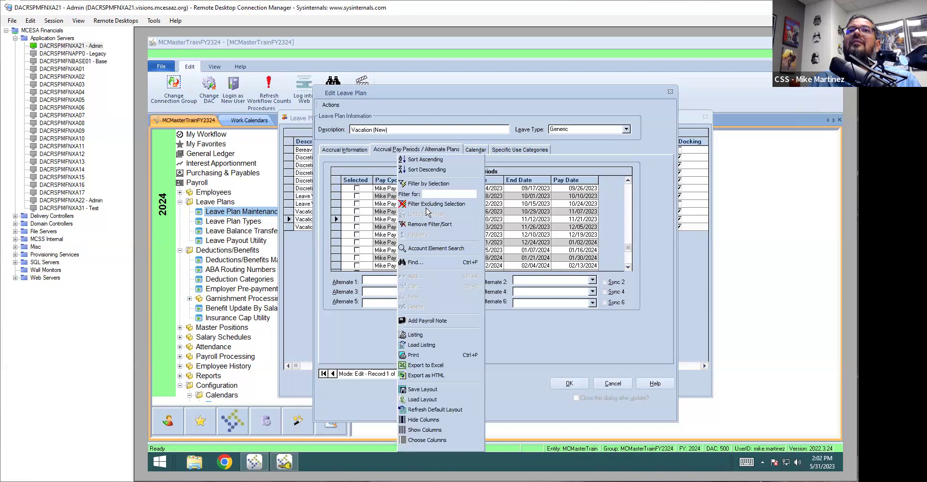
pyautogui.click(427, 184)
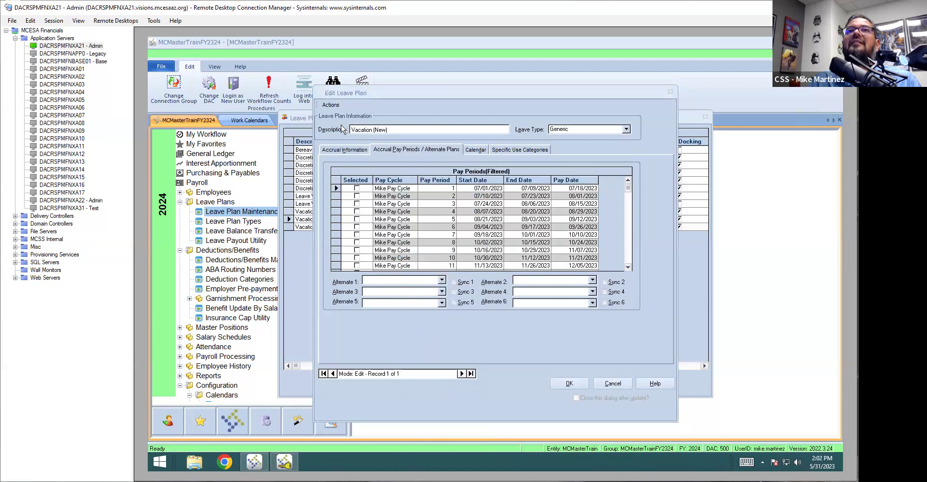
pyautogui.click(331, 105)
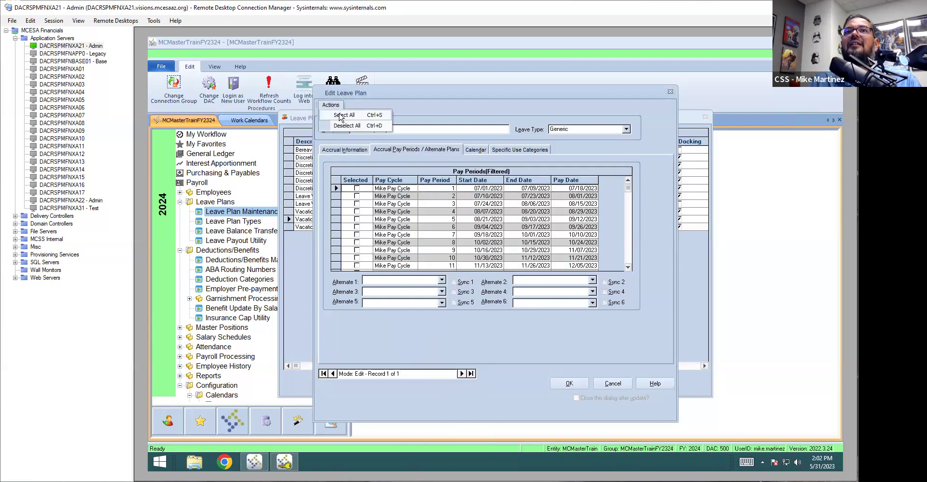
pyautogui.click(340, 115)
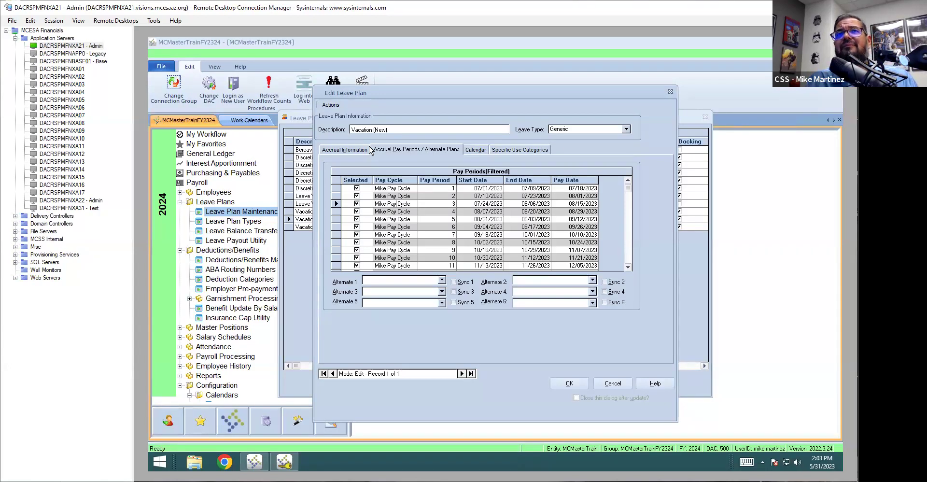
pyautogui.click(344, 149)
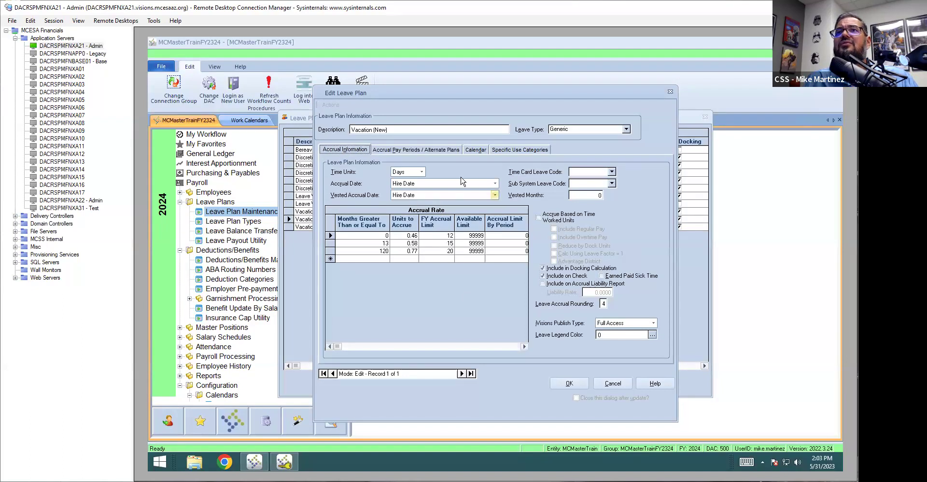